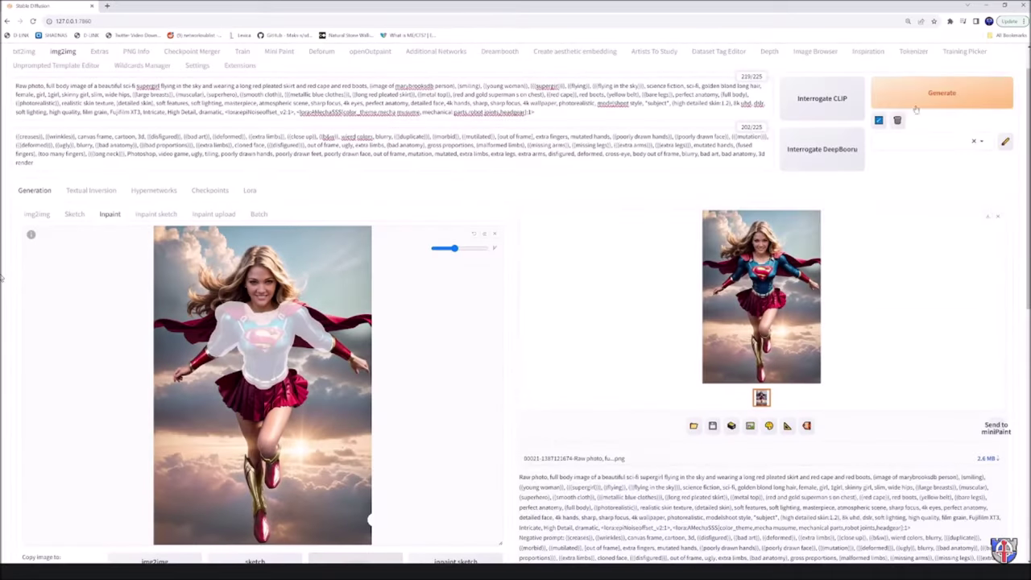
Step: Generate the inpainted result for the masked torso of the Supergirl image
left_click(916, 109)
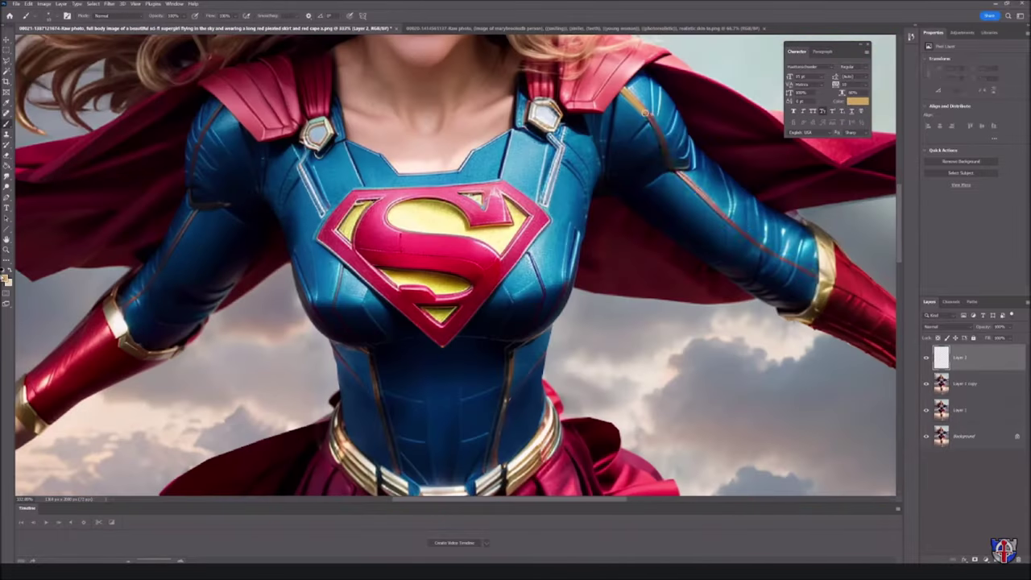
Step: In Photoshop, paint gold lines along the suit's seams on the top layer and set its blend mode to Color
key("z")
scroll(164, 262, "down", 3)
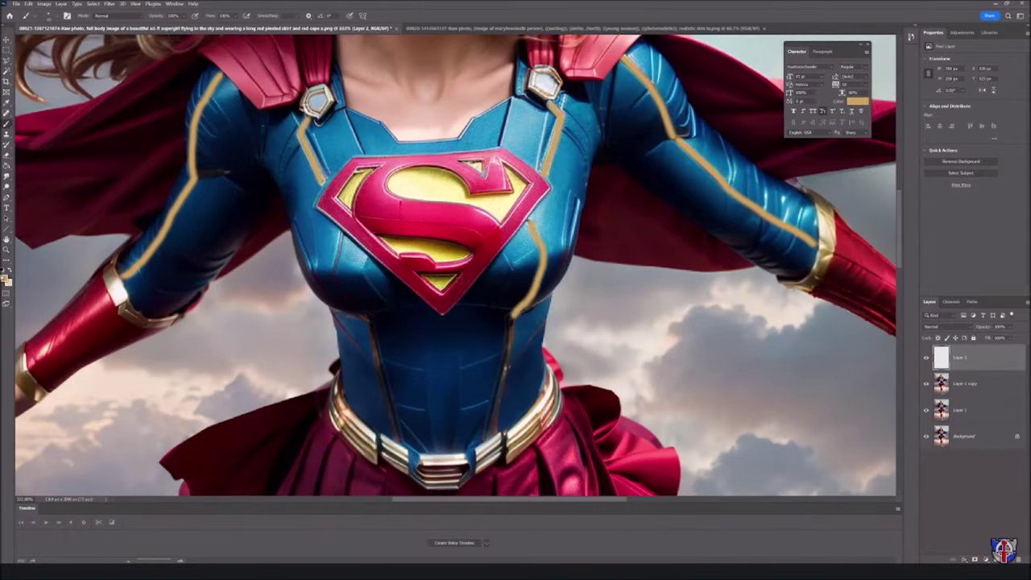
scroll(475, 176, "down", 3)
key("ctrl+0")
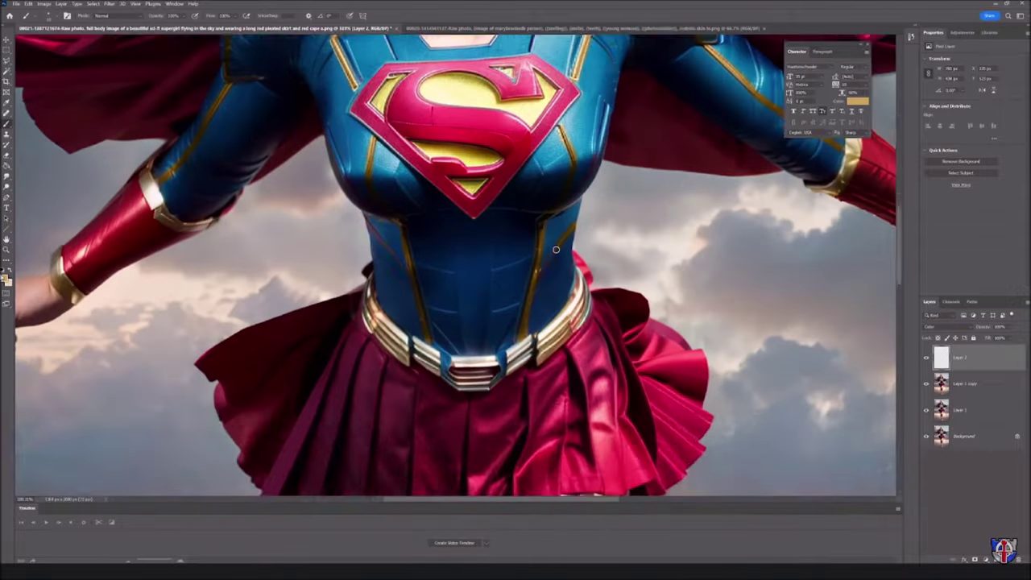
scroll(389, 235, "down", 3)
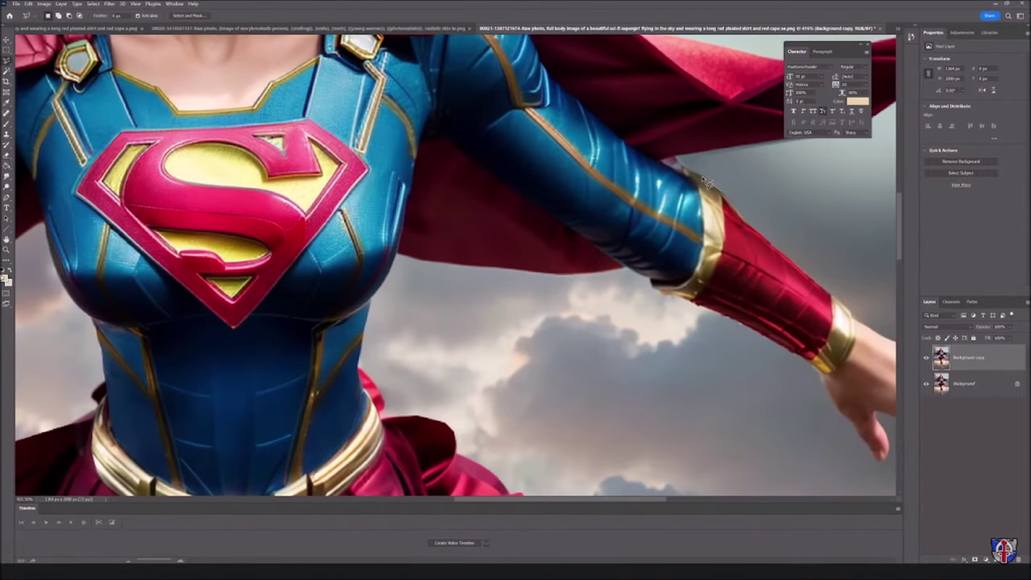
Step: Outline the area between the torso and the outstretched arm, and clone sky over the cape there with the Clone Stamp
mouse_move(657, 157)
left_mouse_down()
mouse_move(729, 190)
mouse_move(678, 166)
left_mouse_up()
mouse_move(618, 260)
left_mouse_down()
mouse_move(487, 184)
mouse_move(437, 185)
mouse_move(402, 254)
mouse_move(636, 297)
left_mouse_up()
key("s")
left_click(49, 15)
left_click(66, 39)
left_click(488, 272, "alt")
left_click_drag(488, 271, 509, 219)
left_click(394, 325)
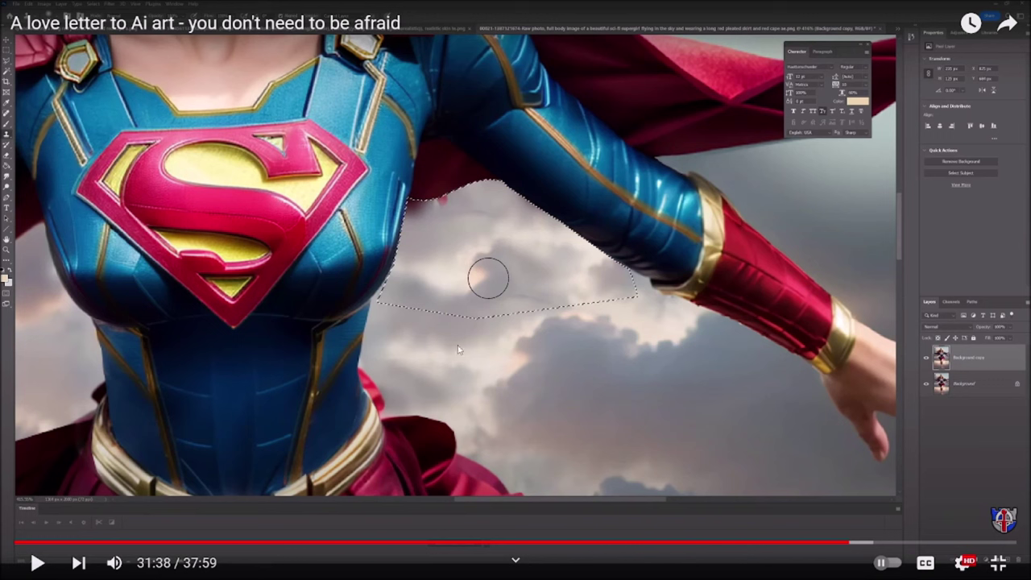
Step: Pause and rewind the video to rewatch the sky retouching and the inpainting of the face
left_click(216, 379)
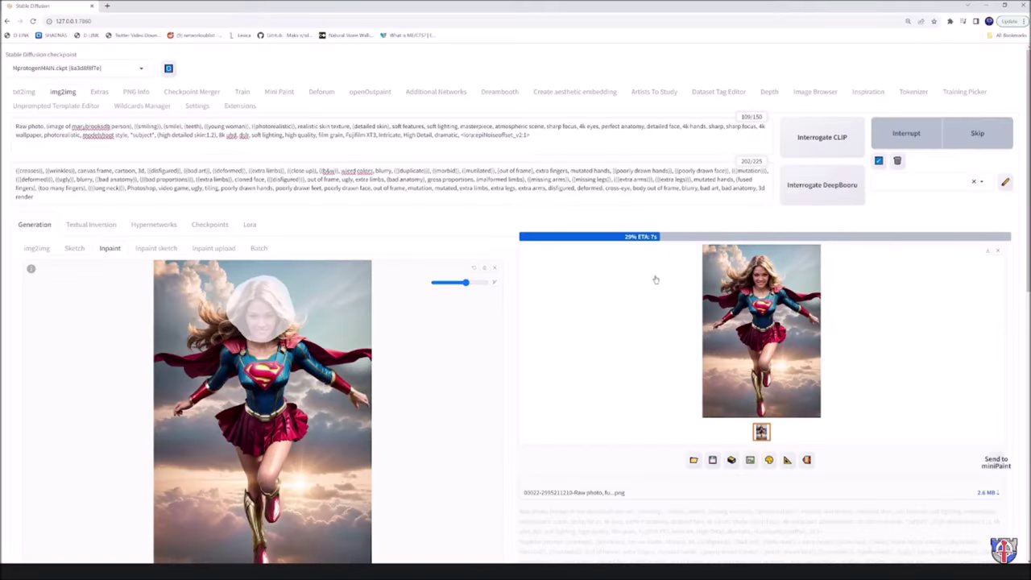
left_click(432, 281)
key("Left")
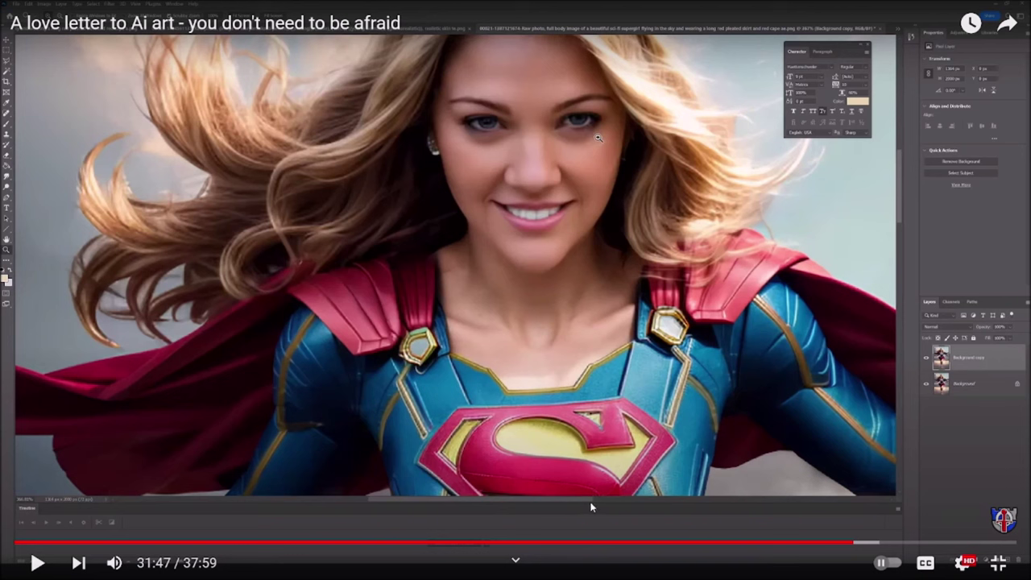
left_click_drag(851, 543, 841, 548)
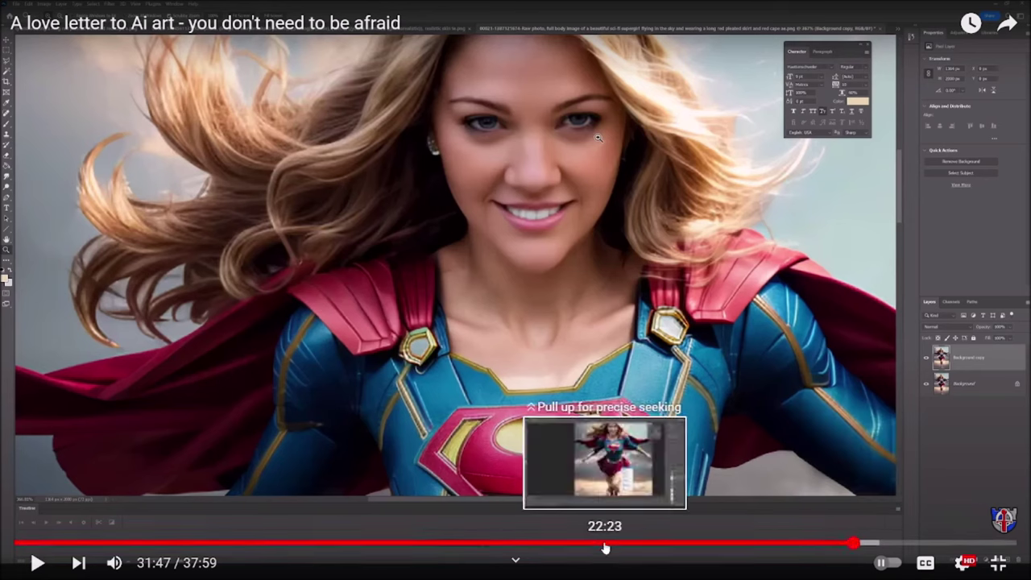
key("Left")
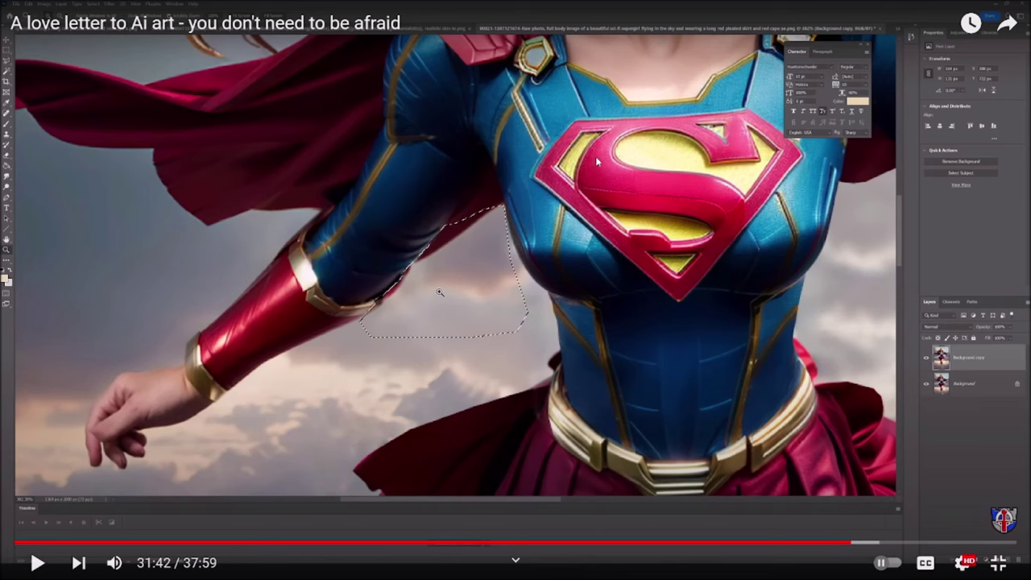
left_click(686, 211)
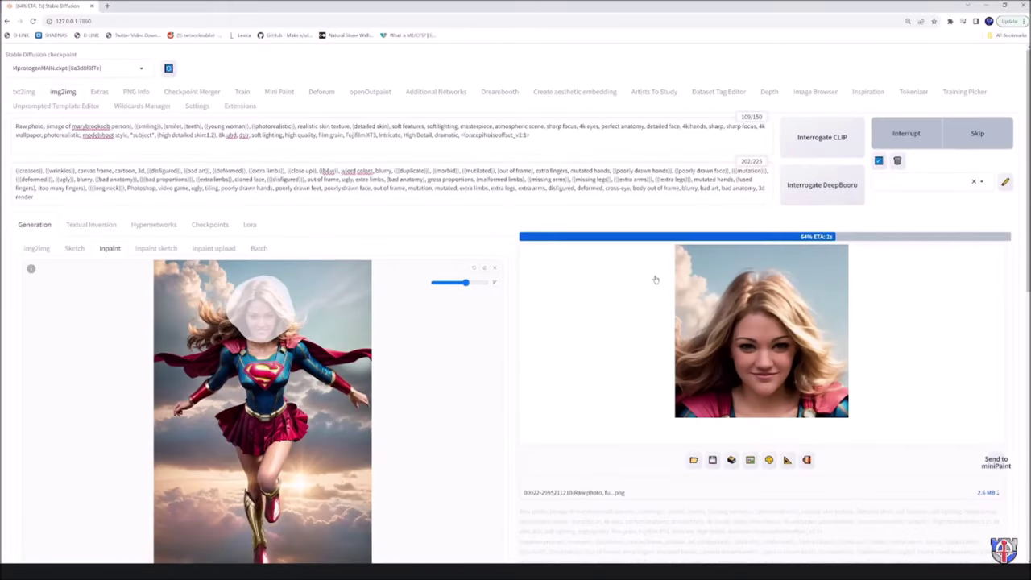
Step: View the inpainted face result at full size, reduce the mask brush size, and generate the face again in Stable Diffusion
left_click(757, 304)
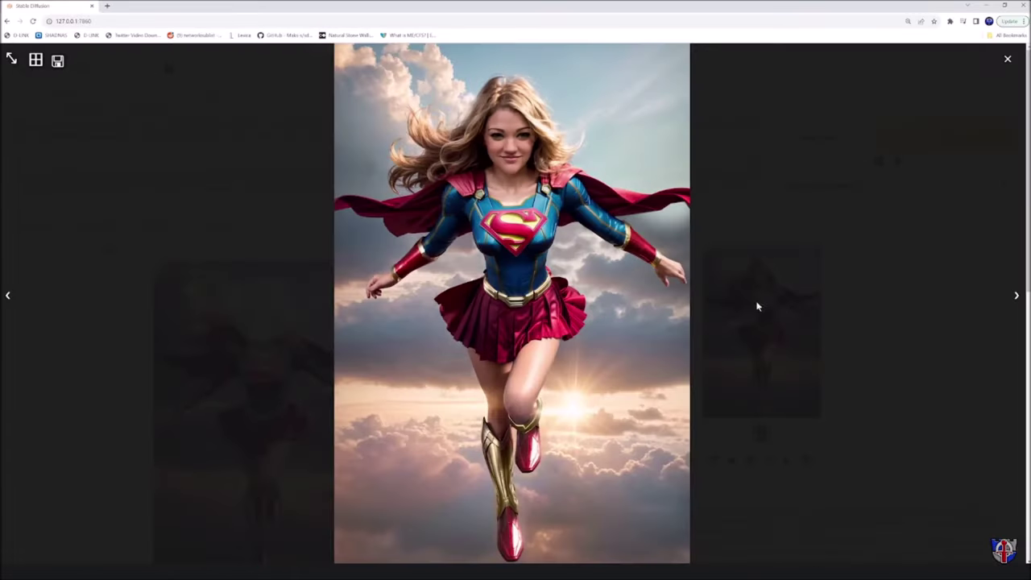
left_click(856, 295)
left_click_drag(467, 284, 453, 282)
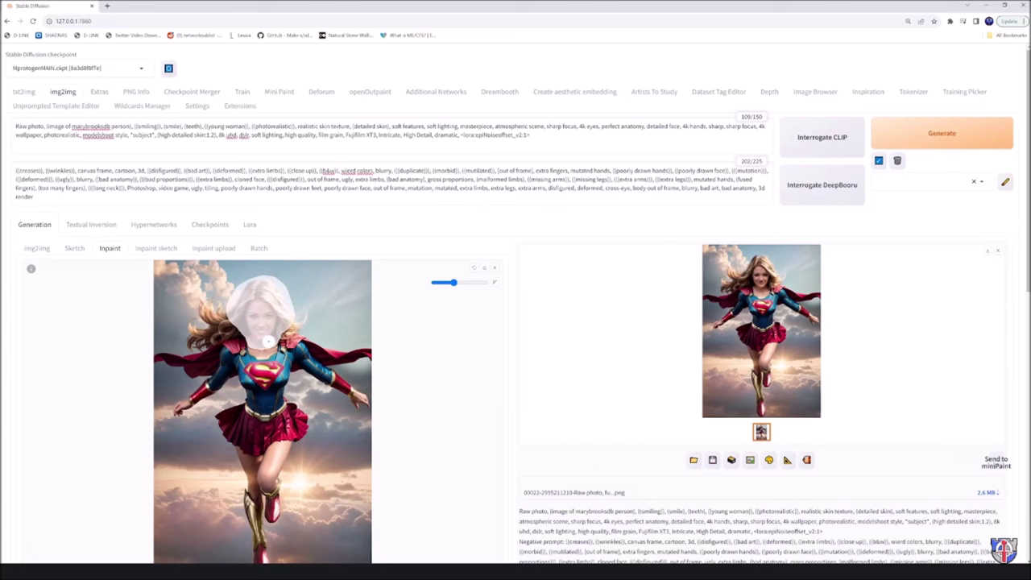
key("ctrl+Return")
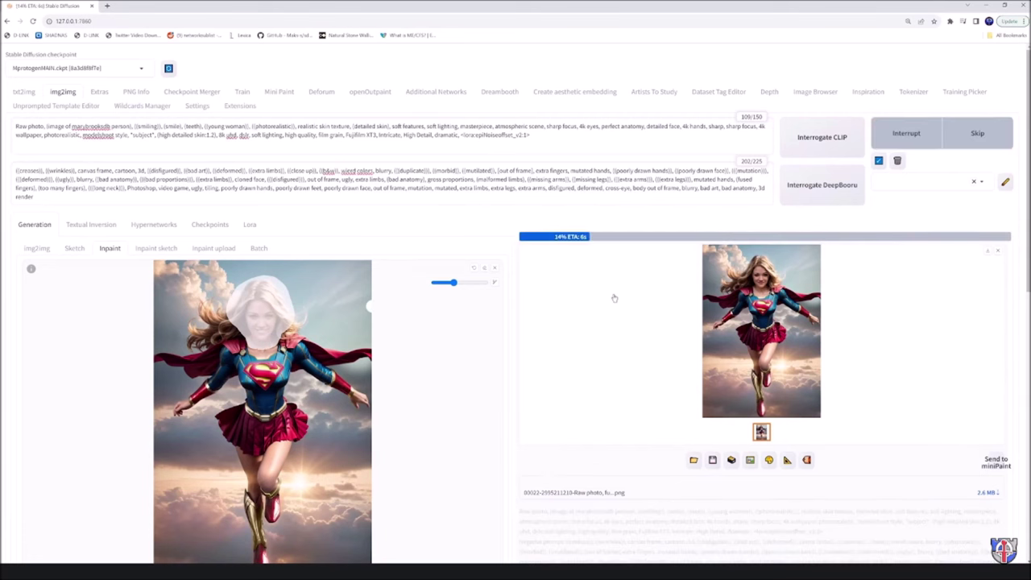
Step: View the new face result at full size and mask the outline of the hair for inpainting
left_click(761, 300)
left_click(873, 299)
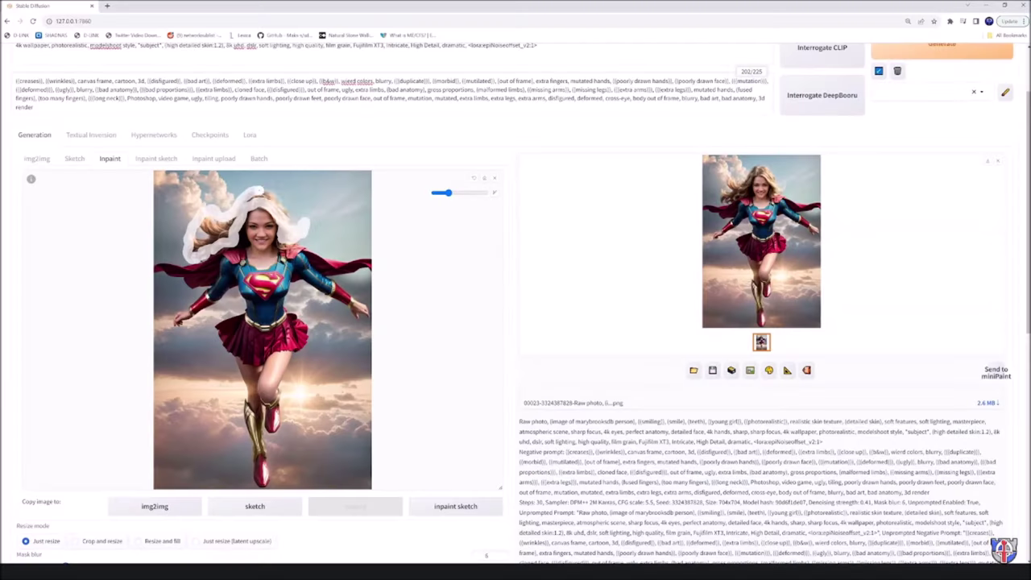
mouse_move(274, 201)
left_mouse_down()
mouse_move(298, 220)
mouse_move(206, 231)
left_mouse_up()
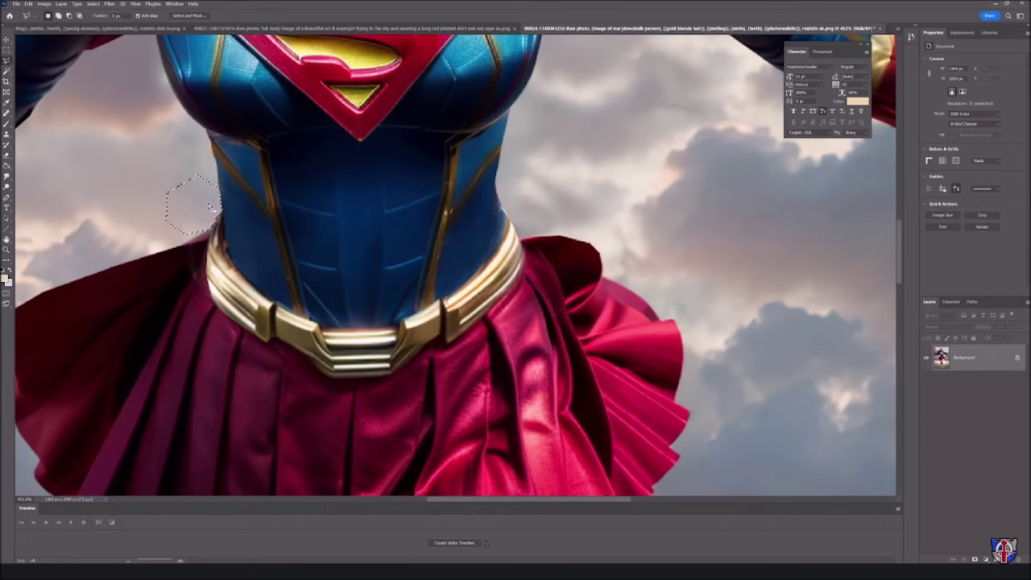
Step: In Photoshop, outline the suit areas along and below the chest and retouch their edges with the Clone Stamp
scroll(447, 244, "up", 3)
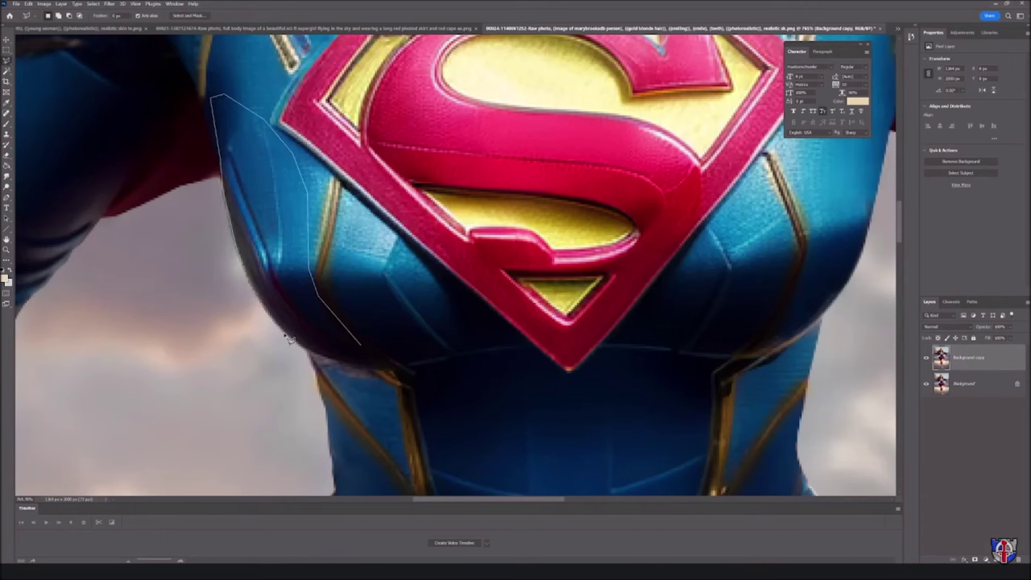
double_click(288, 340)
key("r")
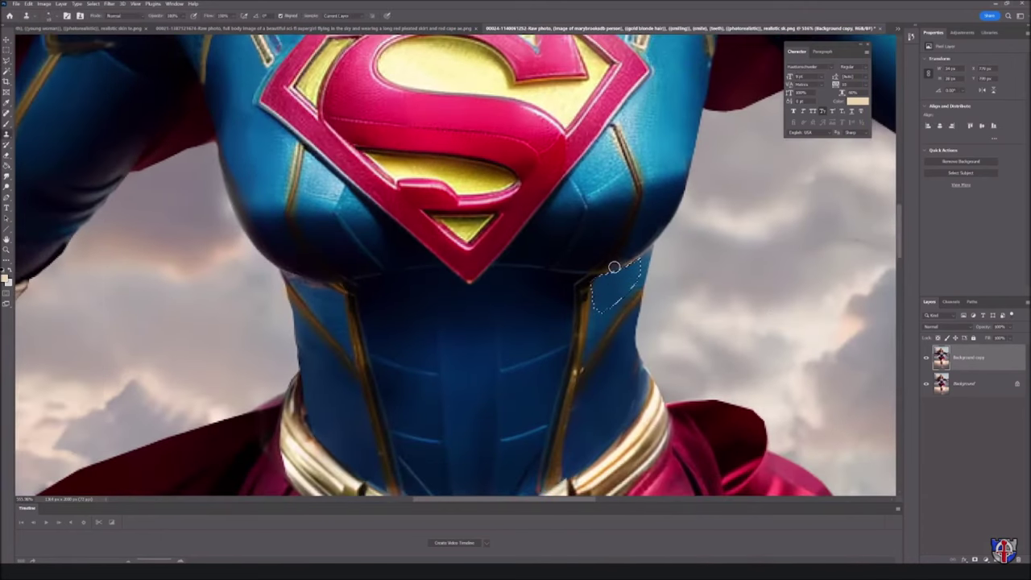
left_click(342, 287)
left_click(282, 273)
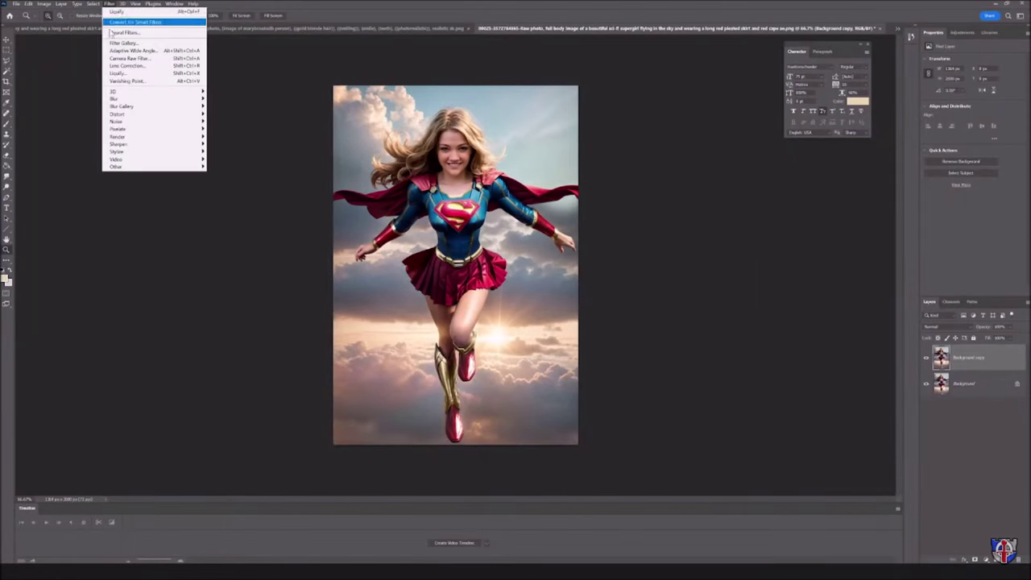
Step: Open the Liquify filter for the Background copy layer
left_click(127, 72)
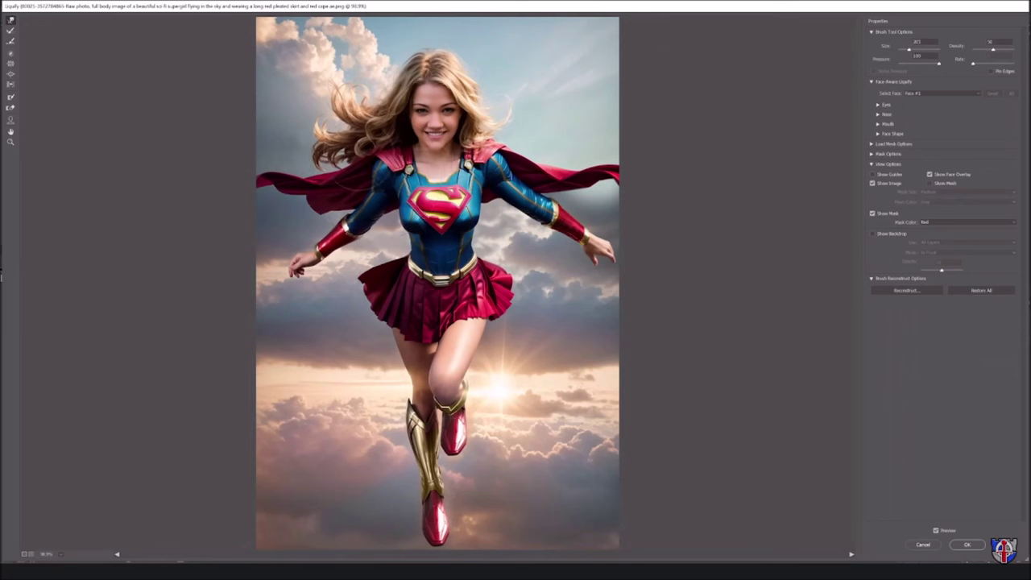
Step: Rewind the video to the moment before the Liquify filter is applied
key("Left")
key("Left")
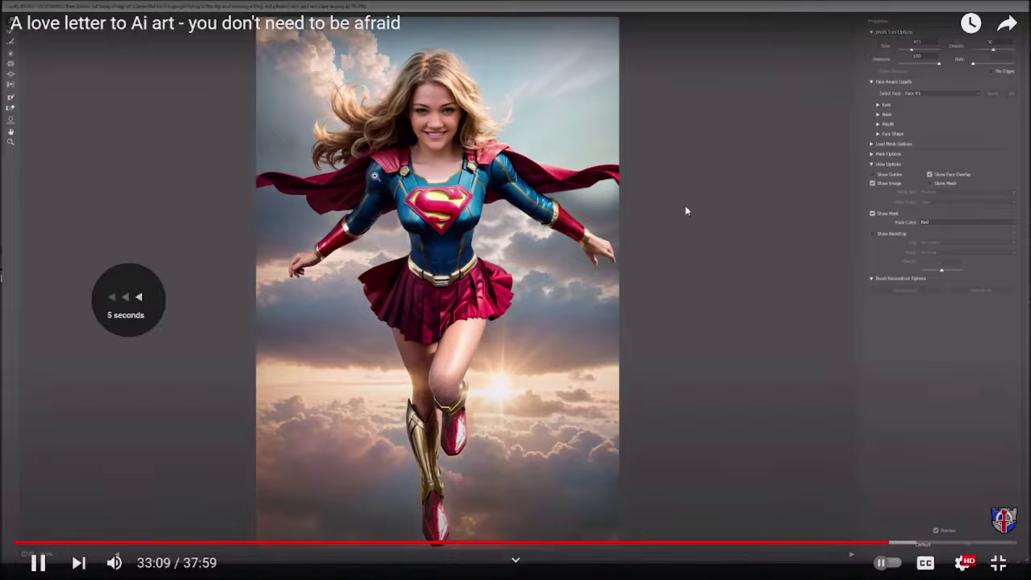
key("Left")
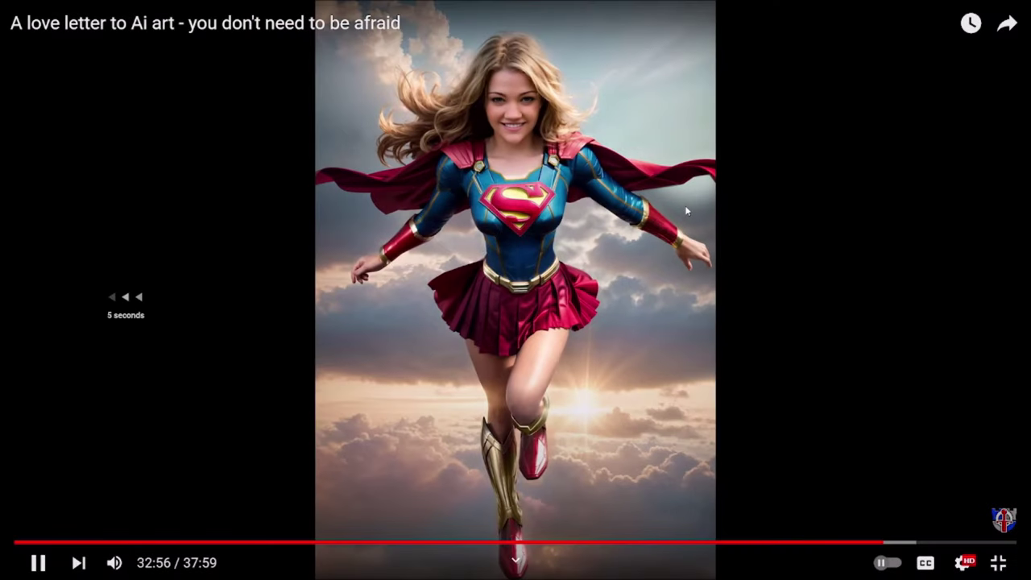
key("Left")
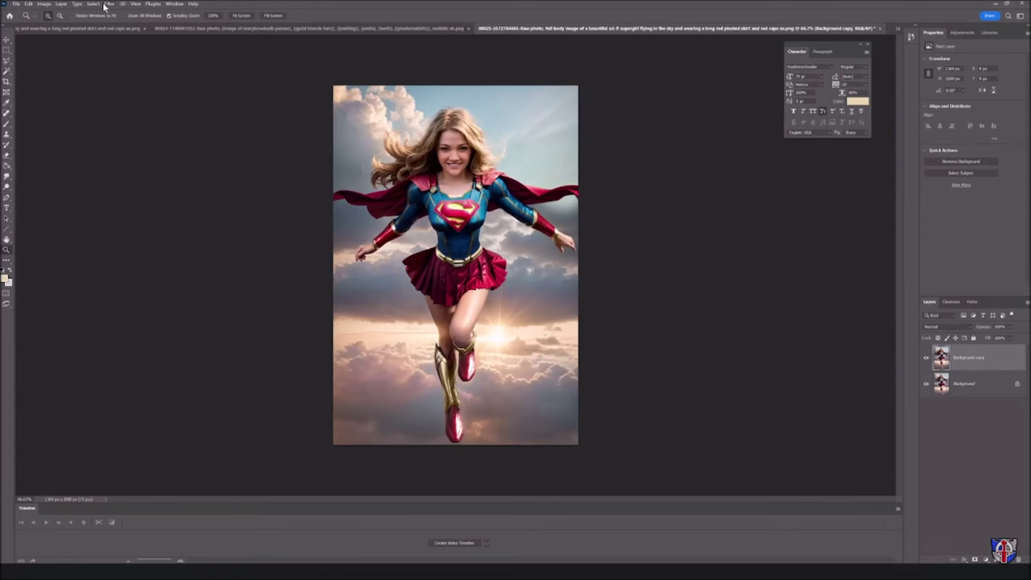
Step: Apply the Liquify filter to the Background copy layer of the Supergirl image
left_click(109, 4)
left_click(153, 73)
mouse_move(690, 103)
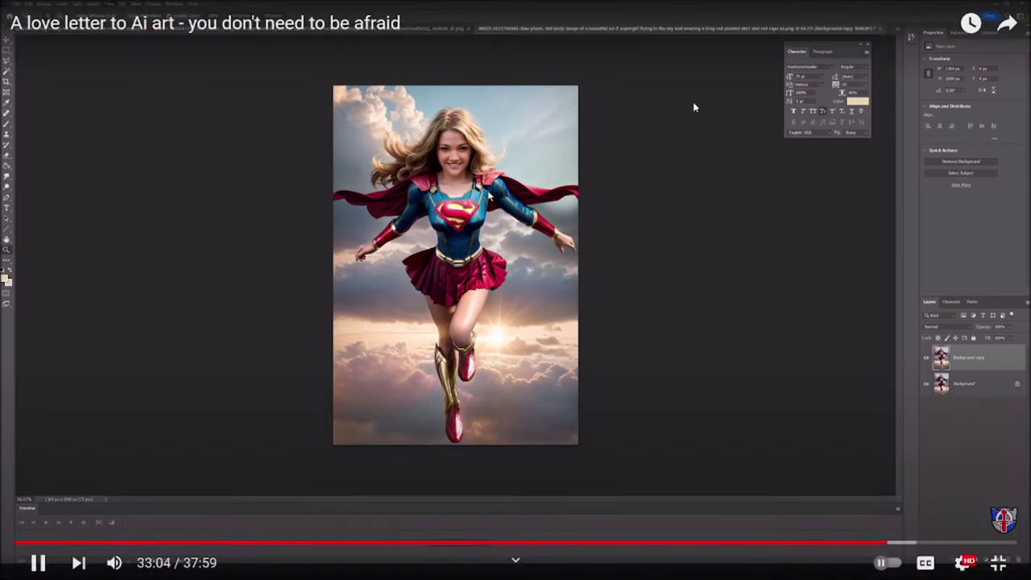
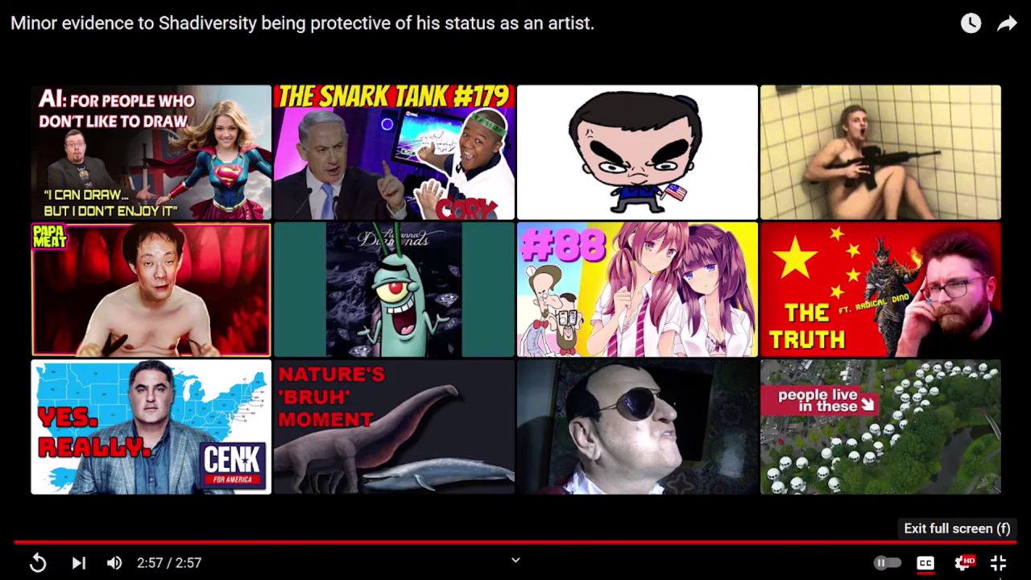
Step: Leave the full-screen video and look over the Supergirl comparison post and the Bing Image Creator page
left_click(998, 563)
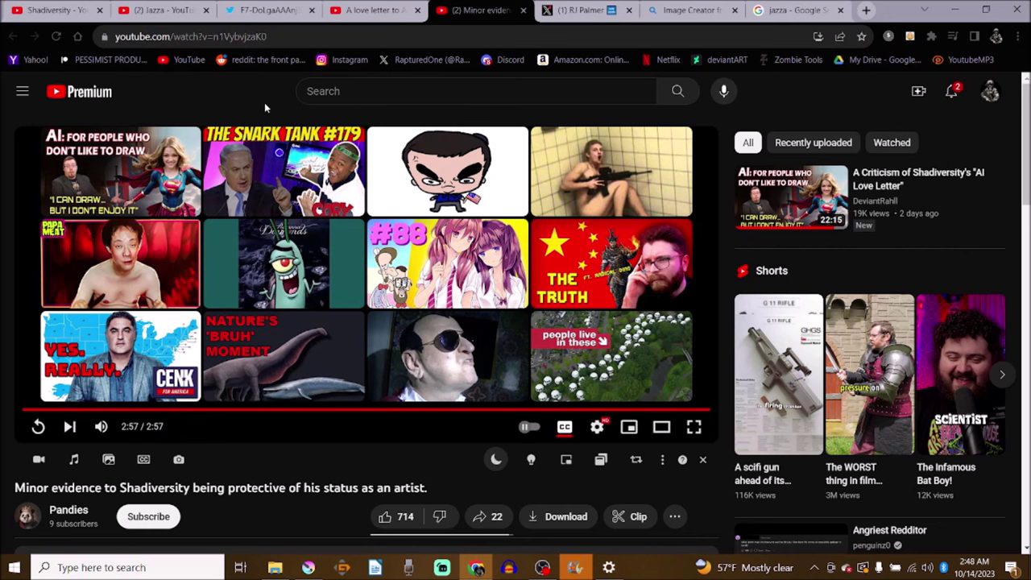
left_click(574, 10)
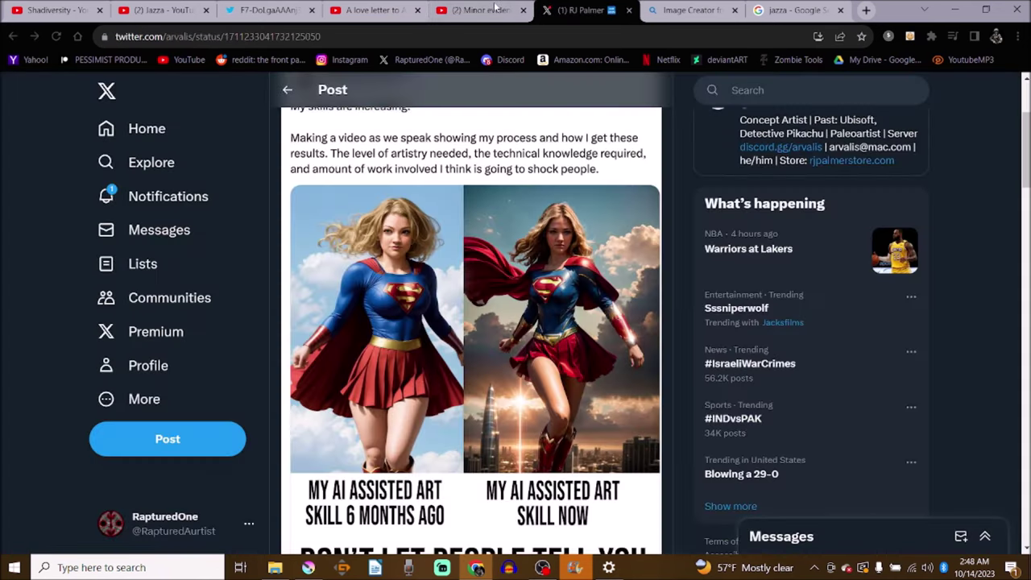
left_click(495, 8)
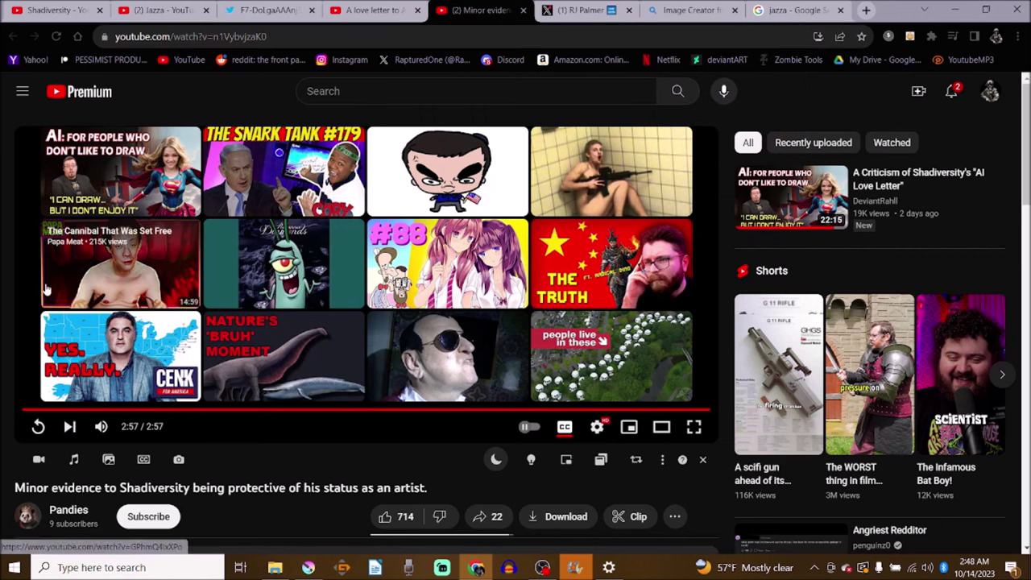
left_click(688, 11)
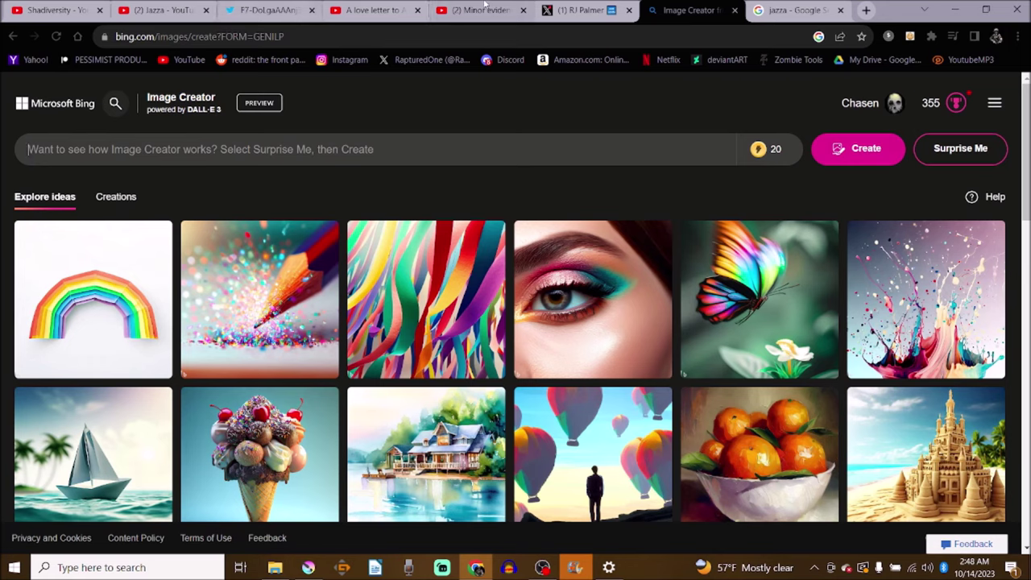
left_click(484, 6)
Step: Switch to Bing Image Creator and try to generate an image from the prompt "Supergirl"
left_click(677, 11)
left_click(336, 154)
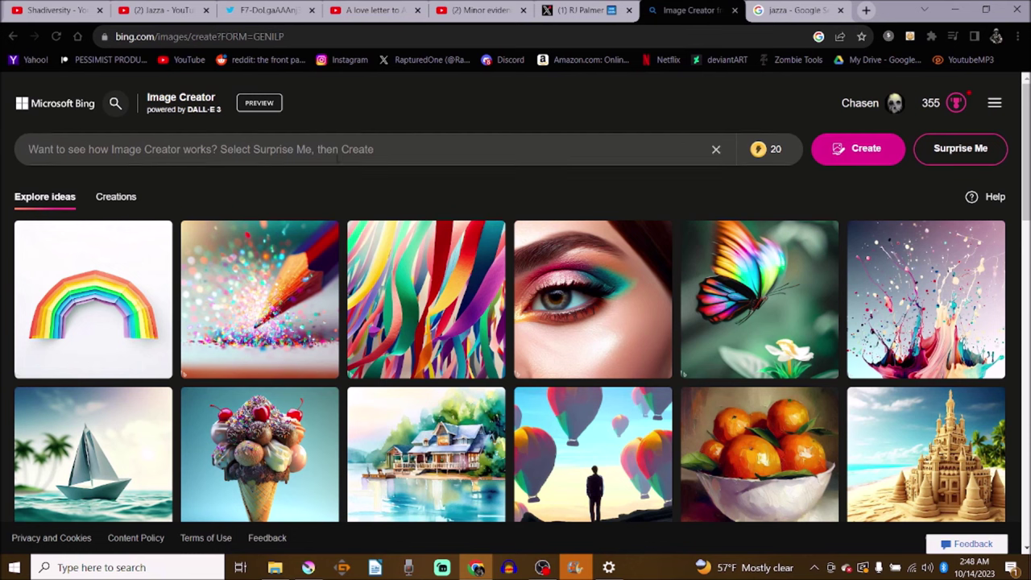
type("Supergirl")
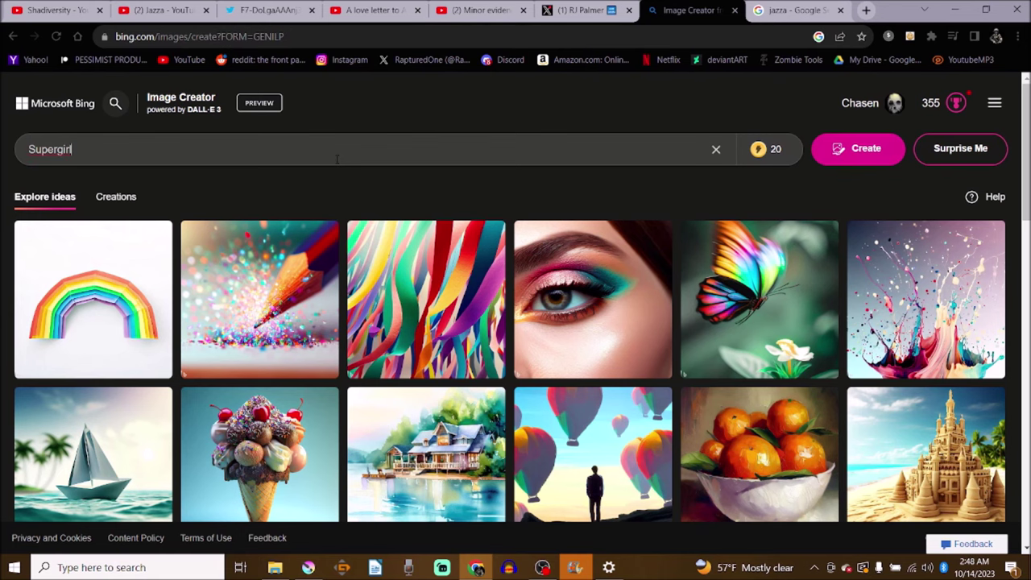
key("Return")
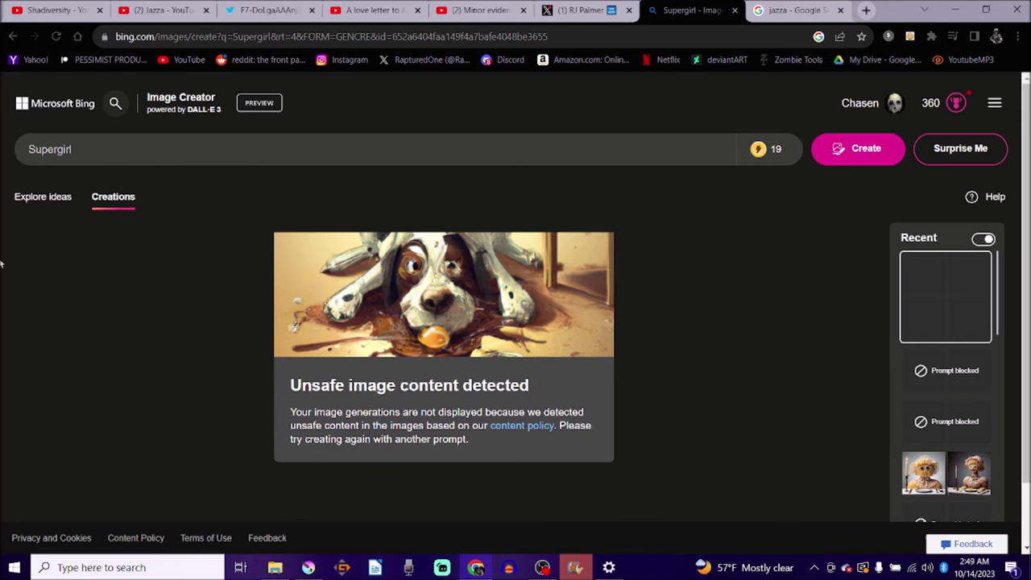
Step: Replace the prompt with "female super hero" and create the images
left_click(44, 155)
left_click_drag(95, 147, 2, 178)
key("BackSpace")
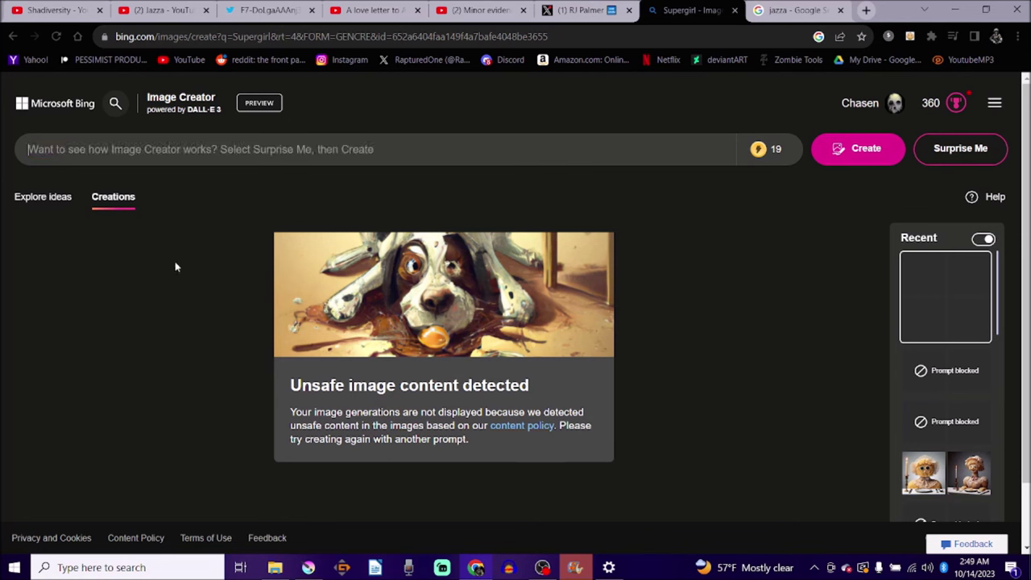
type("fem")
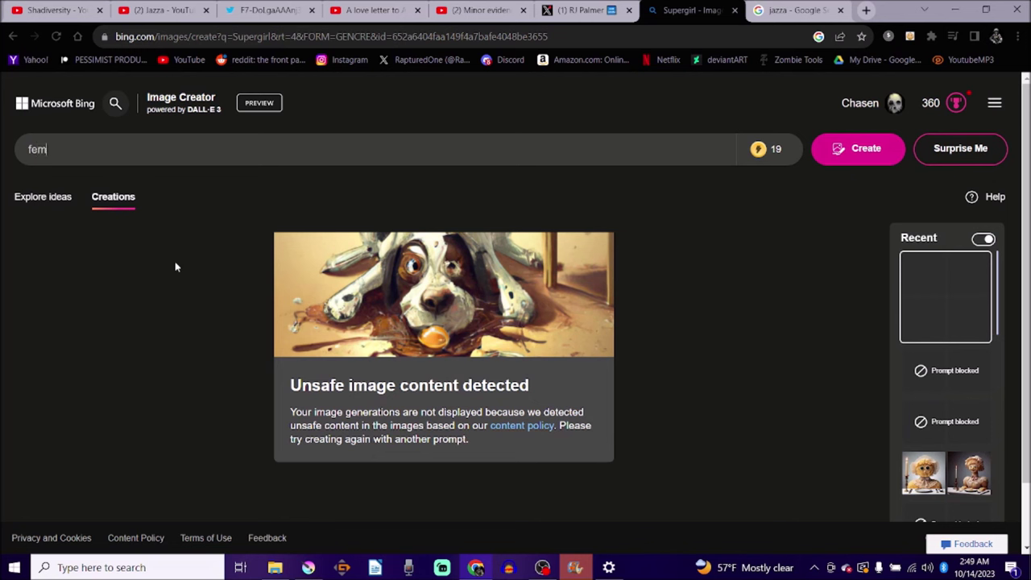
type("ale super hero")
key("Return")
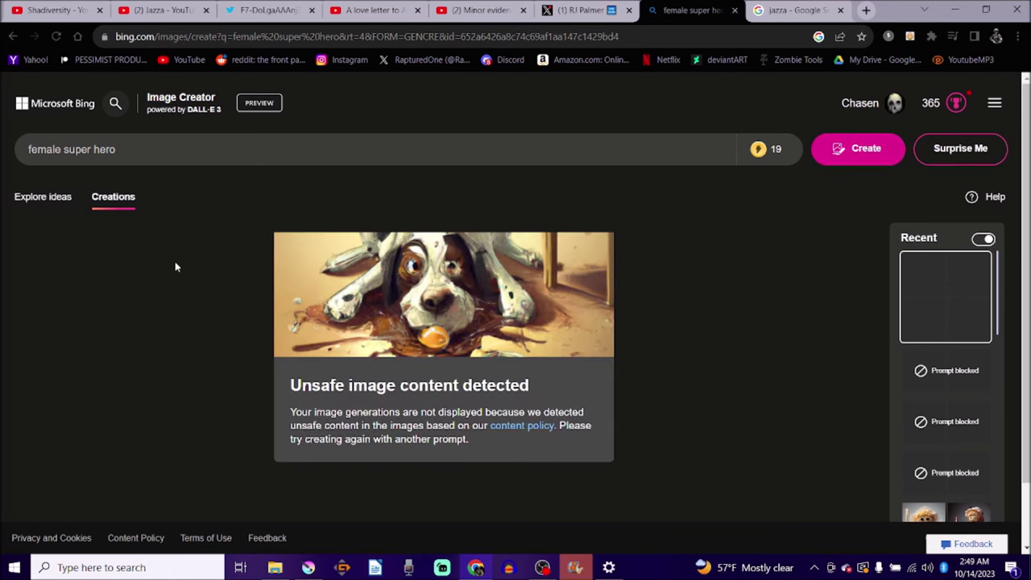
Step: Replace the prompt with "sonic kissing shrek" and try to generate images from it
left_click(138, 149)
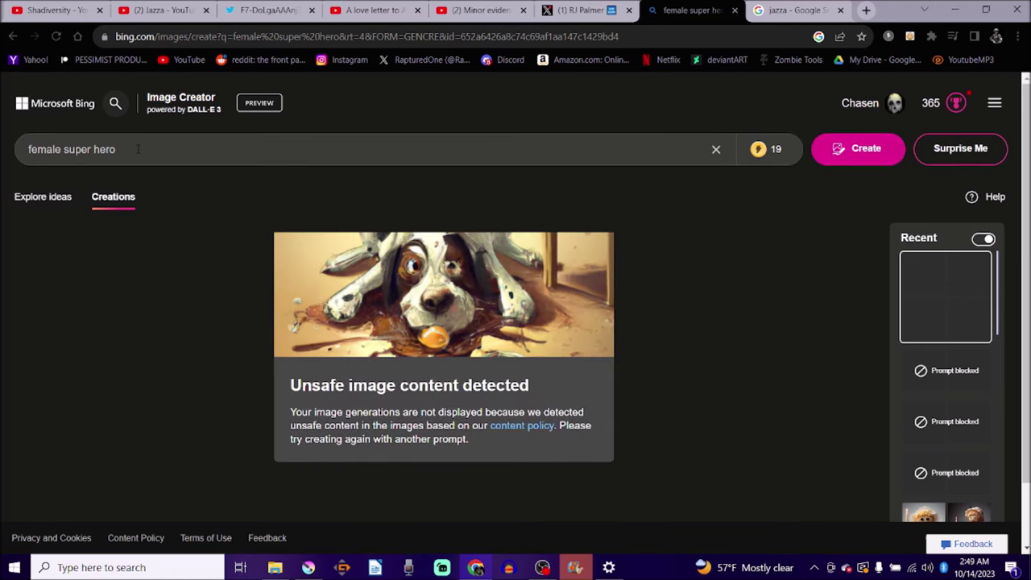
left_click_drag(139, 149, 4, 173)
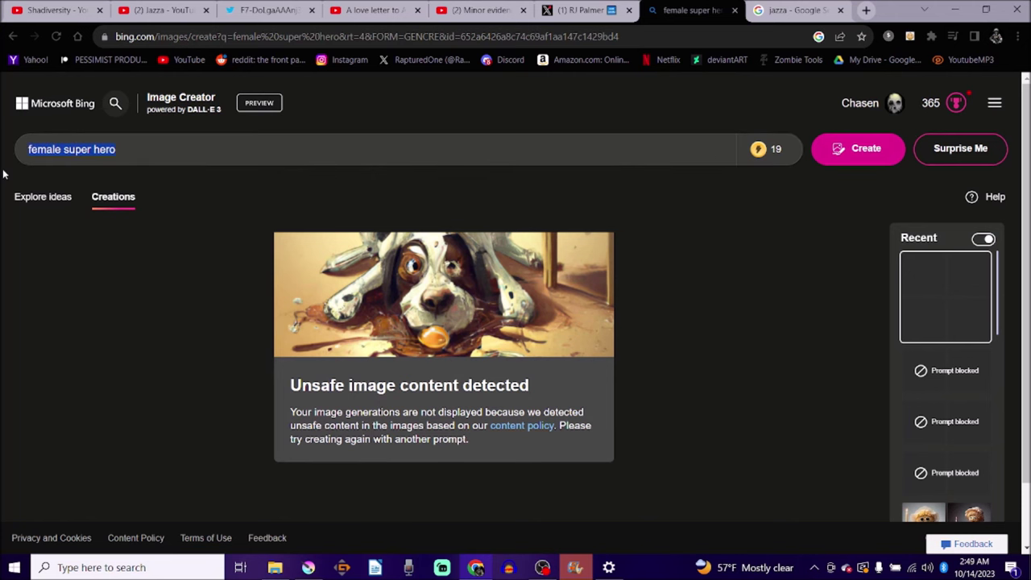
key("BackSpace")
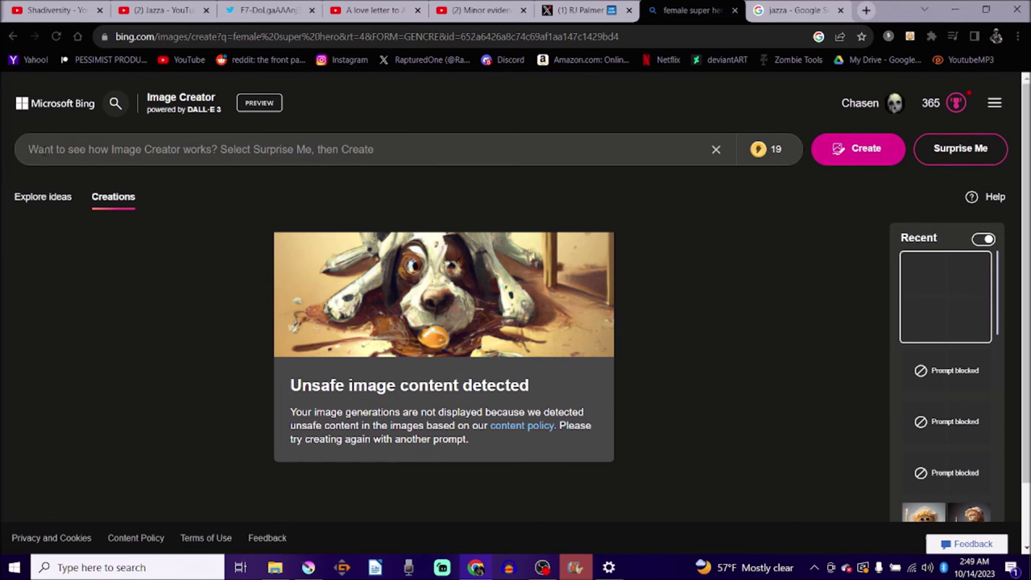
type("sonic kissing shrek")
key("Return")
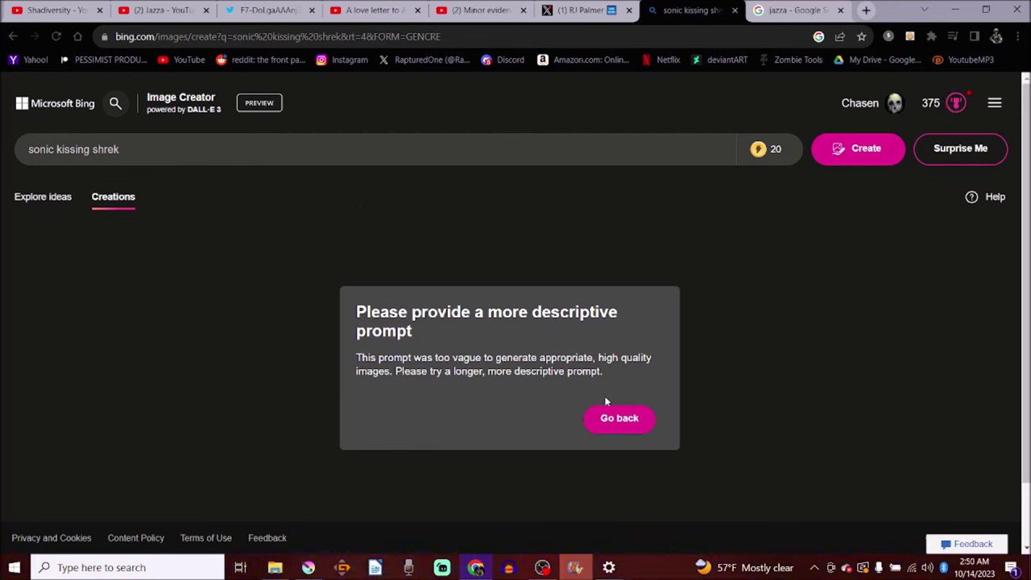
Step: Replace the prompt with "yujiro hanma wearing a maid outfit" and try to generate images from it
left_click(167, 149)
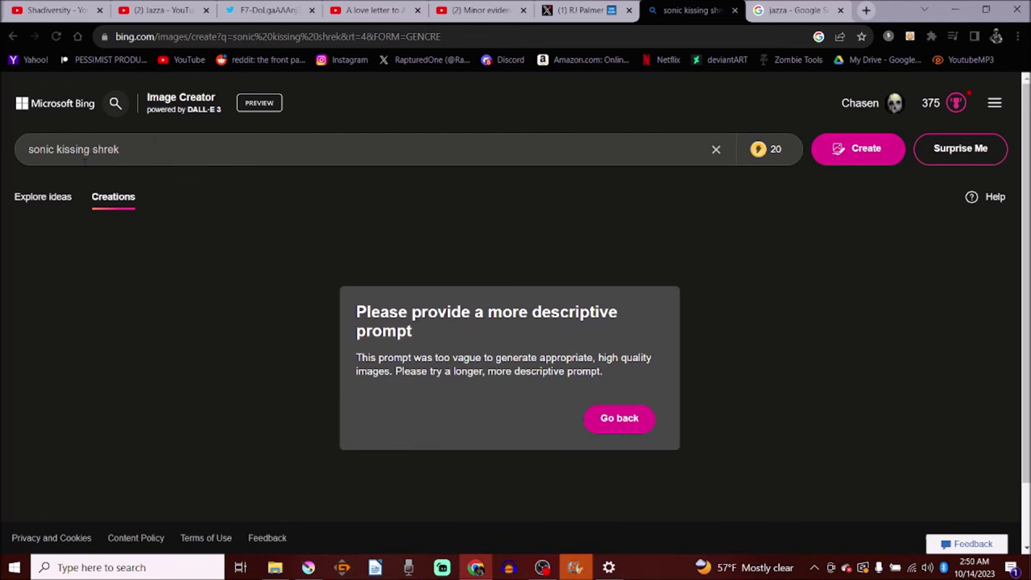
left_click_drag(135, 150, 2, 165)
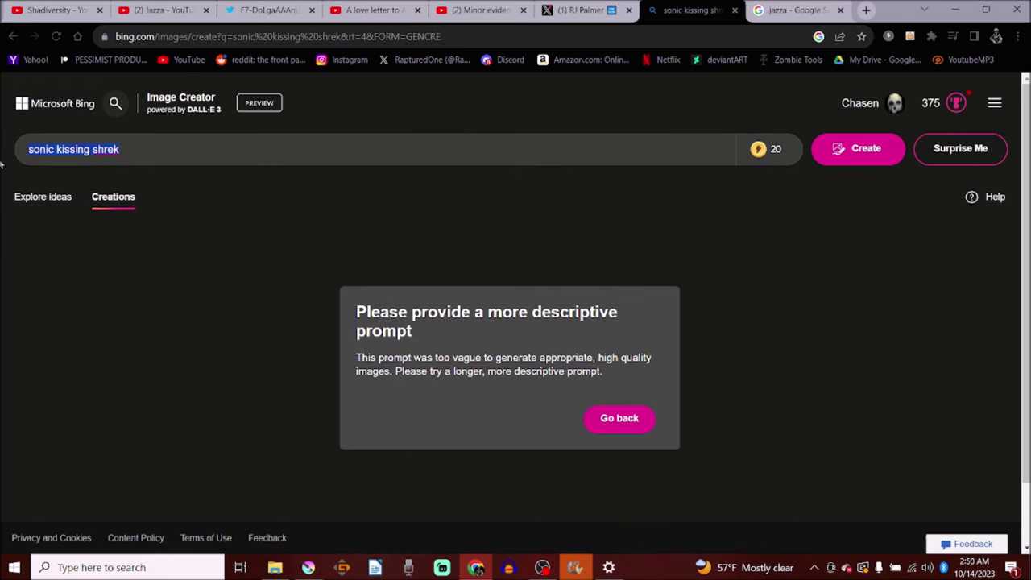
left_click_drag(121, 150, 57, 150)
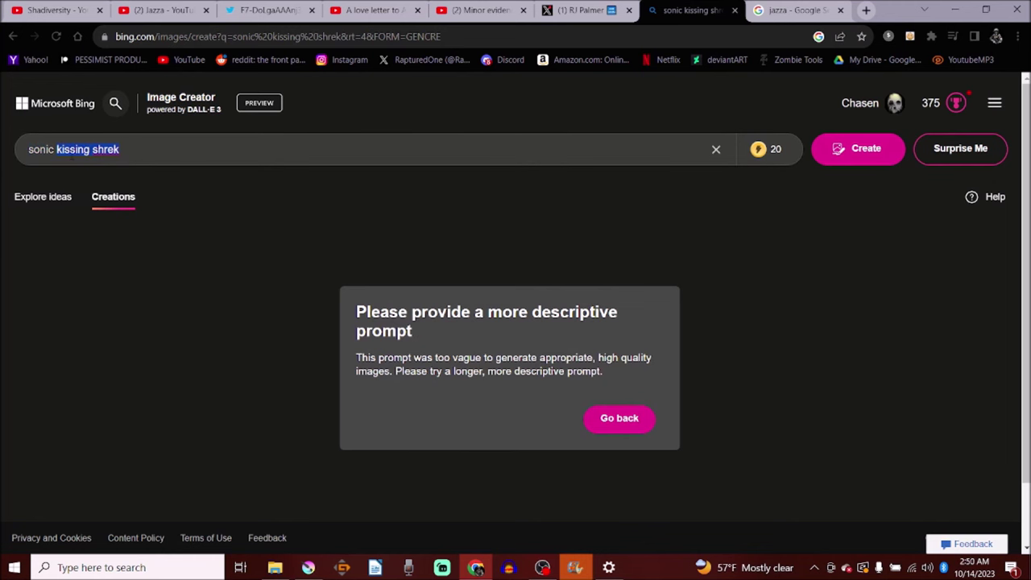
key("BackSpace")
key("BackSpace")
key("BackSpace")
key("BackSpace")
key("BackSpace")
key("BackSpace")
key("BackSpace")
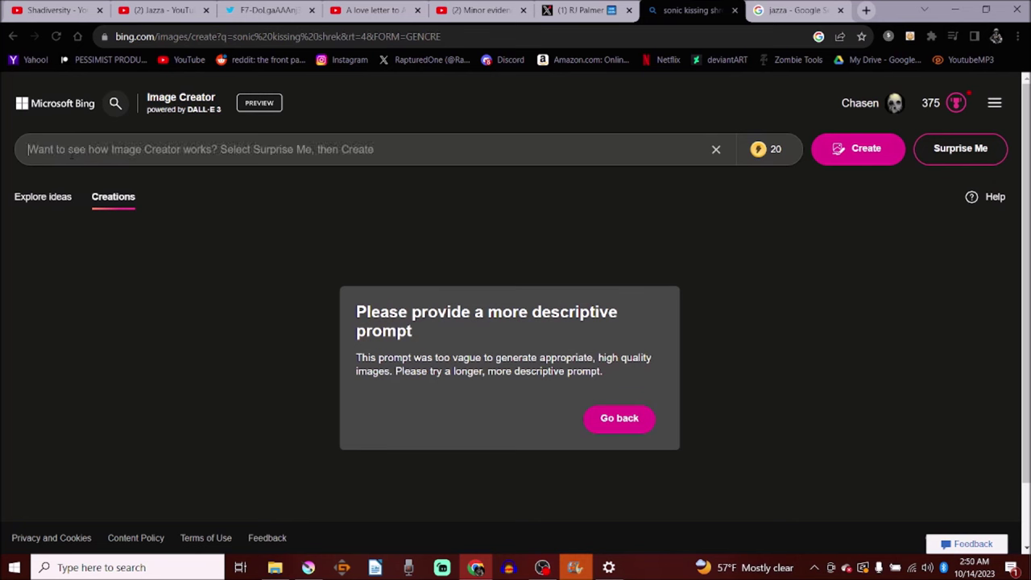
type("yujiro han")
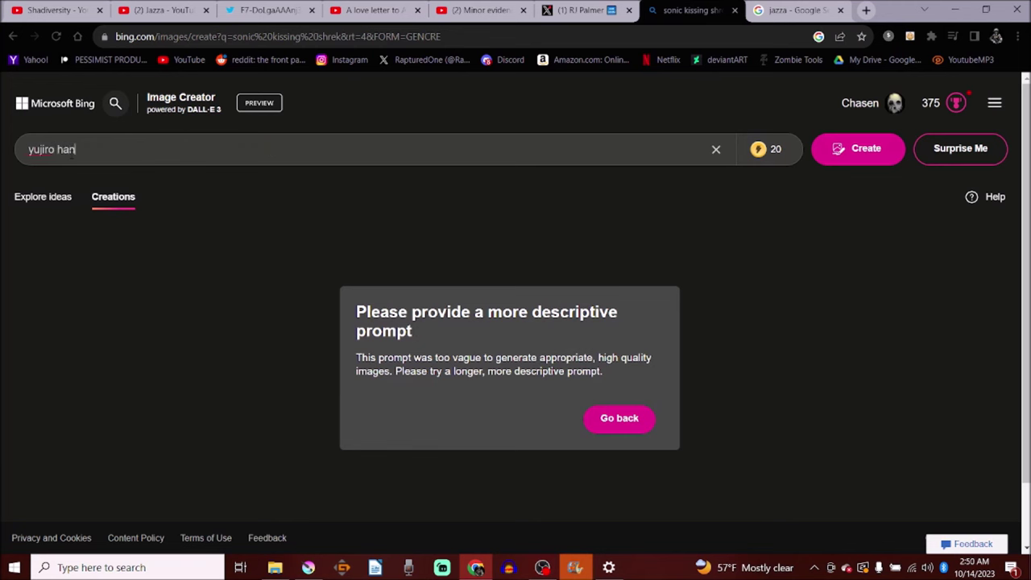
type("ma wearing a maid oiutfit")
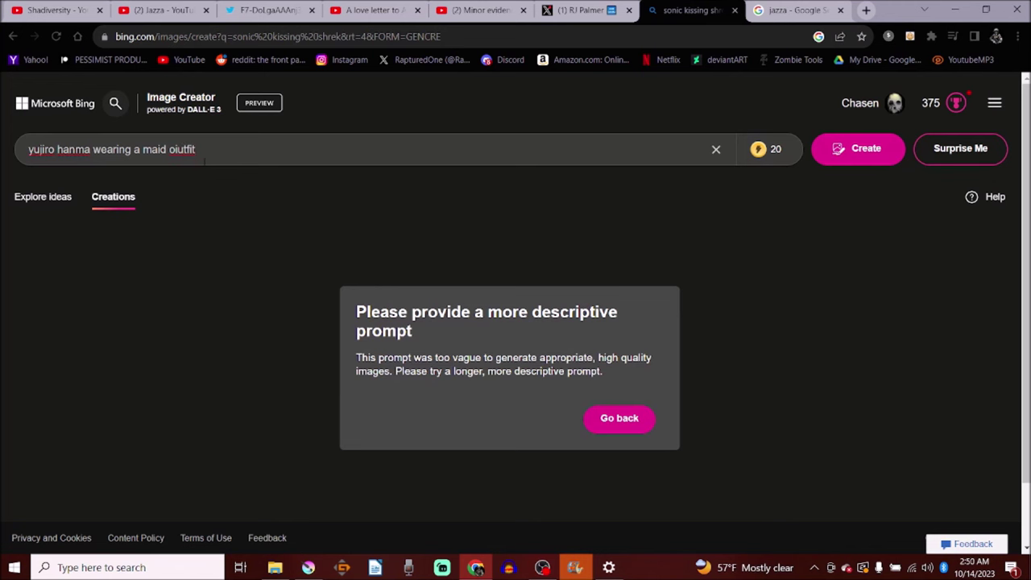
left_click(176, 149)
key("BackSpace")
key("Return")
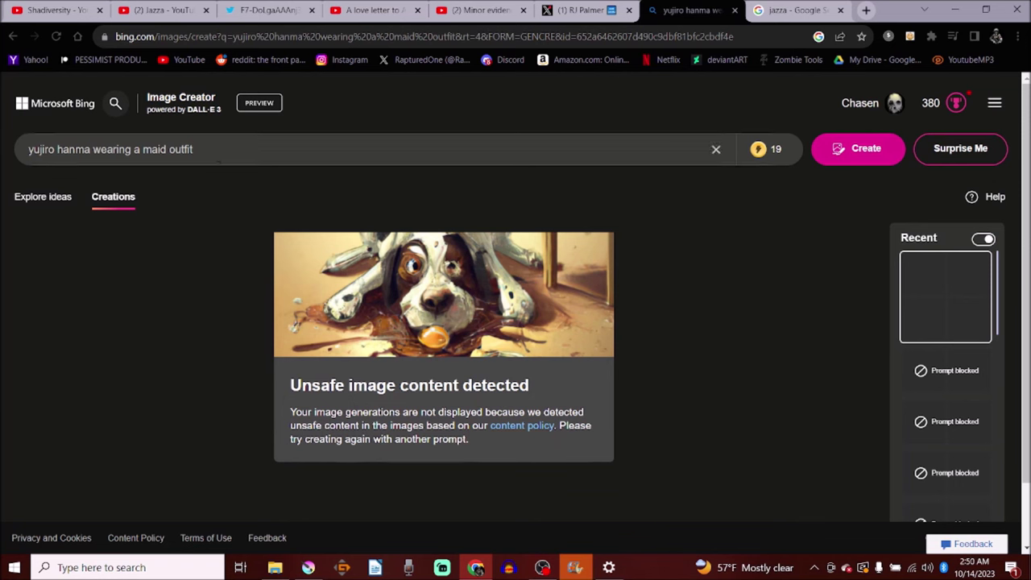
Step: Shorten the prompt to "yujiro hanma" and try to generate images from it
right_click(202, 147)
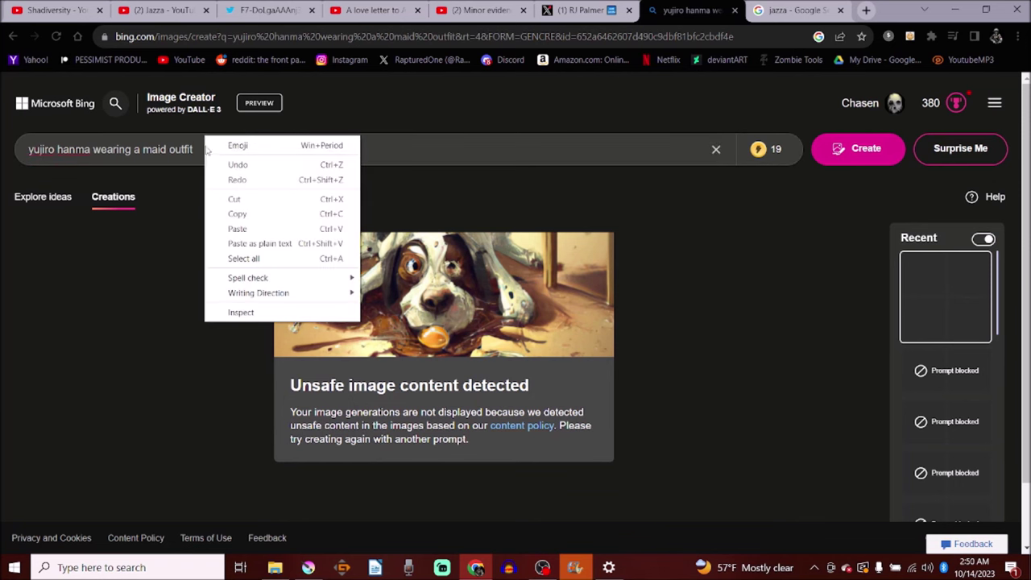
left_click(177, 153)
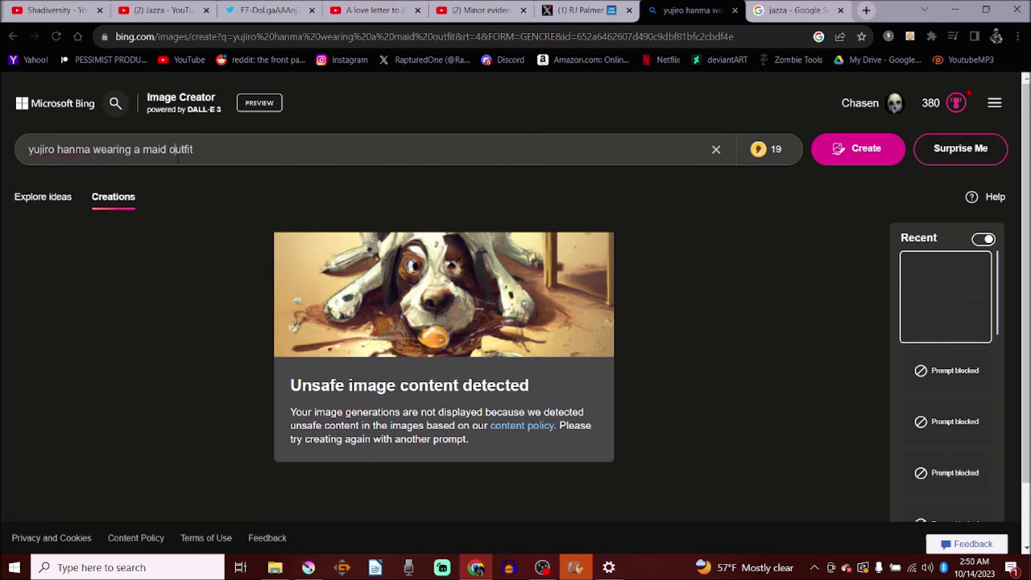
key("BackSpace")
key("BackSpace")
key("BackSpace")
key("BackSpace")
key("BackSpace")
left_click_drag(166, 150, 57, 152)
key("BackSpace")
type("hanma")
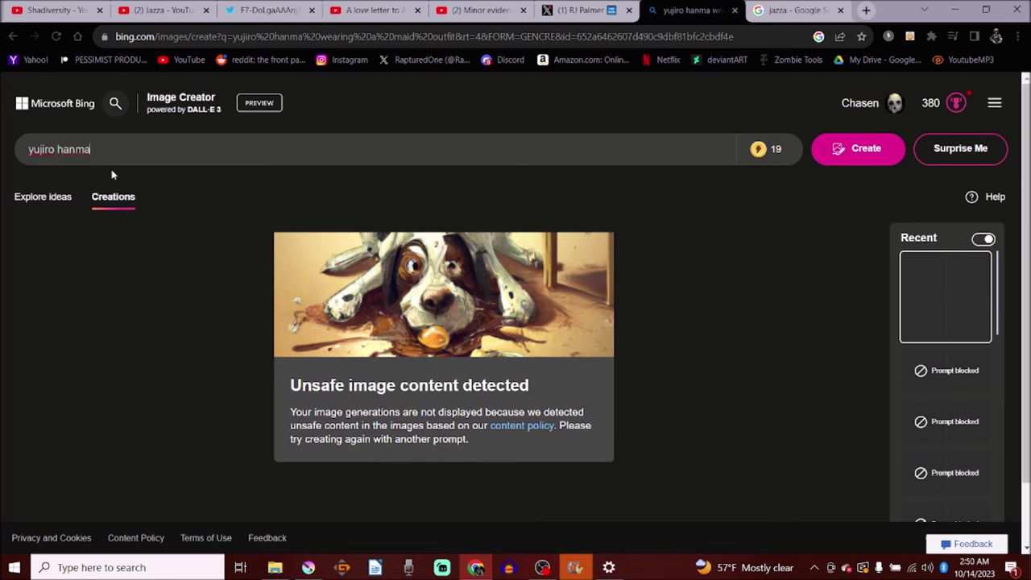
key("Return")
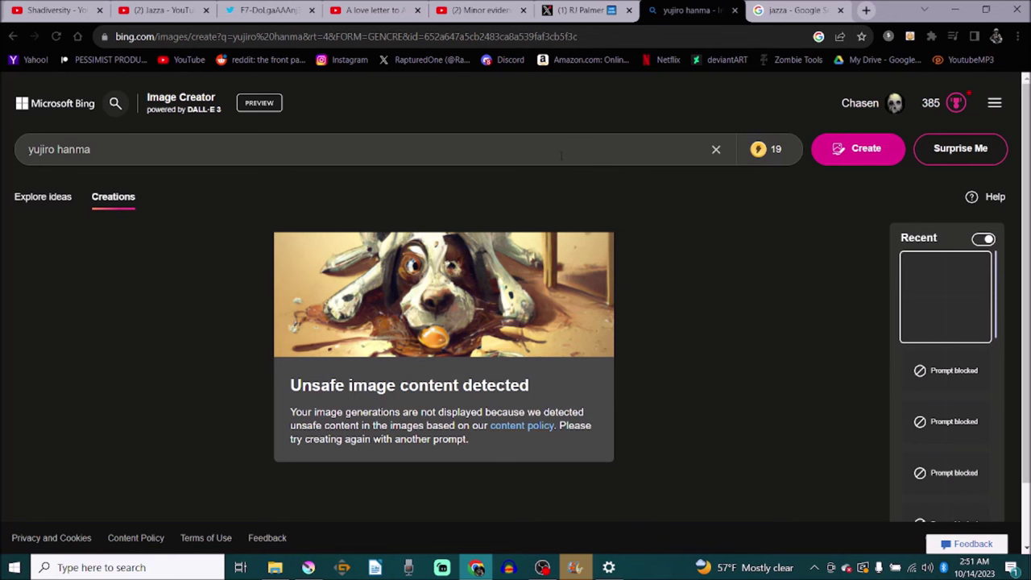
Step: Replace the prompt with "shrek and sonic shaking hands" and create the images
key("BackSpace")
key("BackSpace")
key("BackSpace")
key("BackSpace")
key("BackSpace")
key("BackSpace")
key("BackSpace")
key("BackSpace")
key("BackSpace")
key("BackSpace")
key("BackSpace")
key("BackSpace")
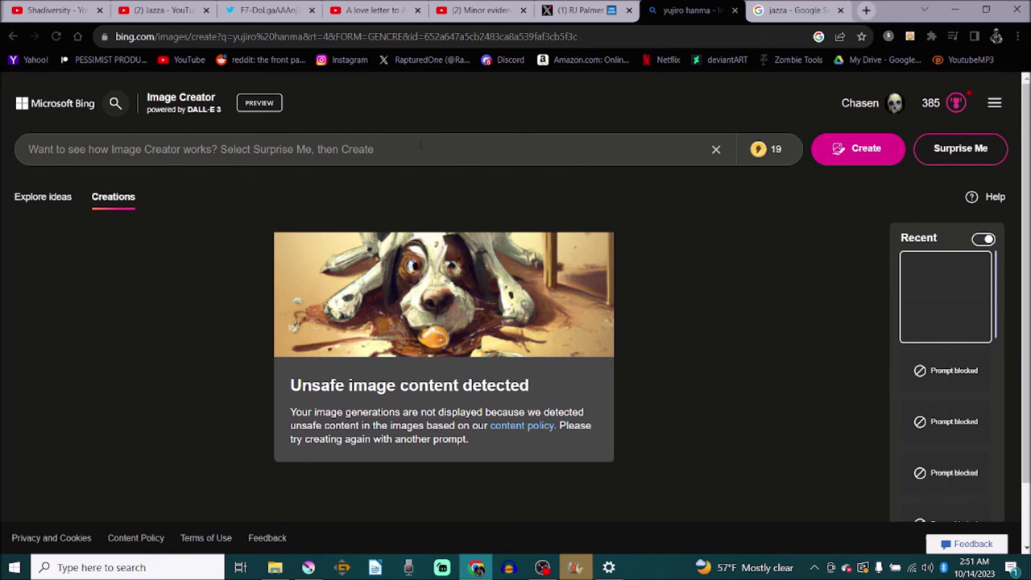
type("shi")
type("k")
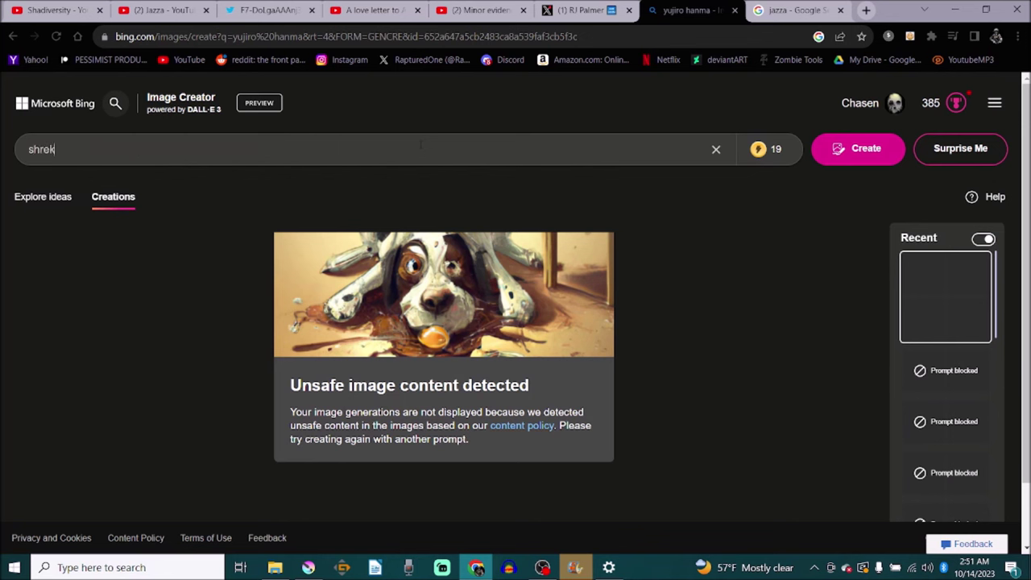
type(" and sonic shaking")
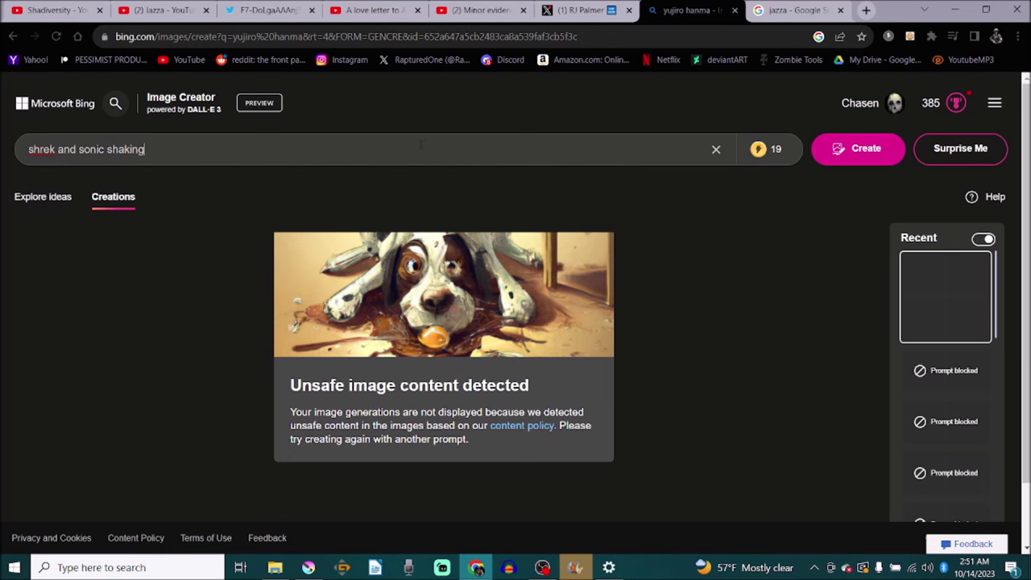
type(" hands")
key("Return")
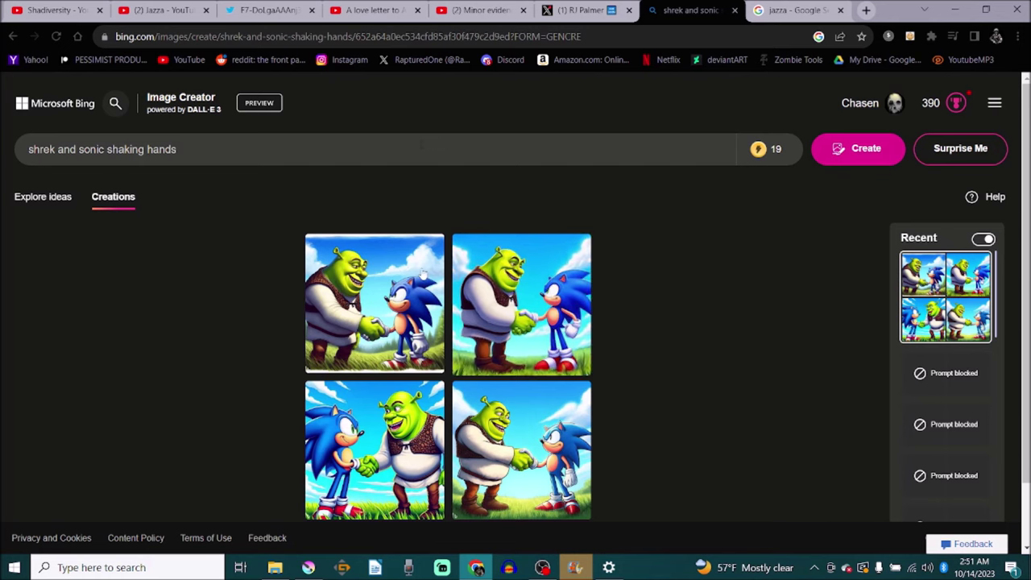
Step: Examine each of the generated Shrek and Sonic handshake images enlarged, and return to the results page
left_click(372, 282)
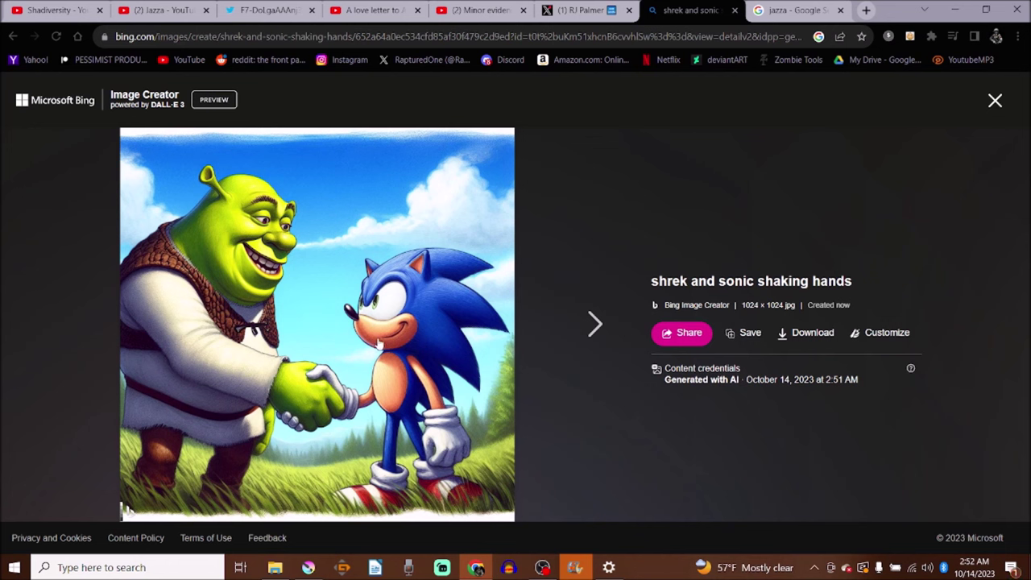
left_click(584, 344)
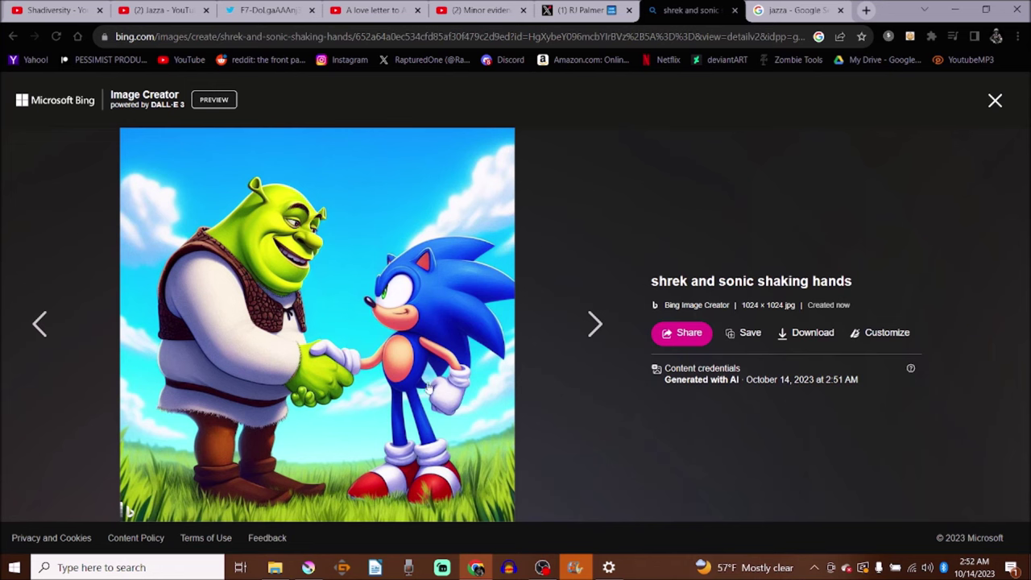
left_click(587, 325)
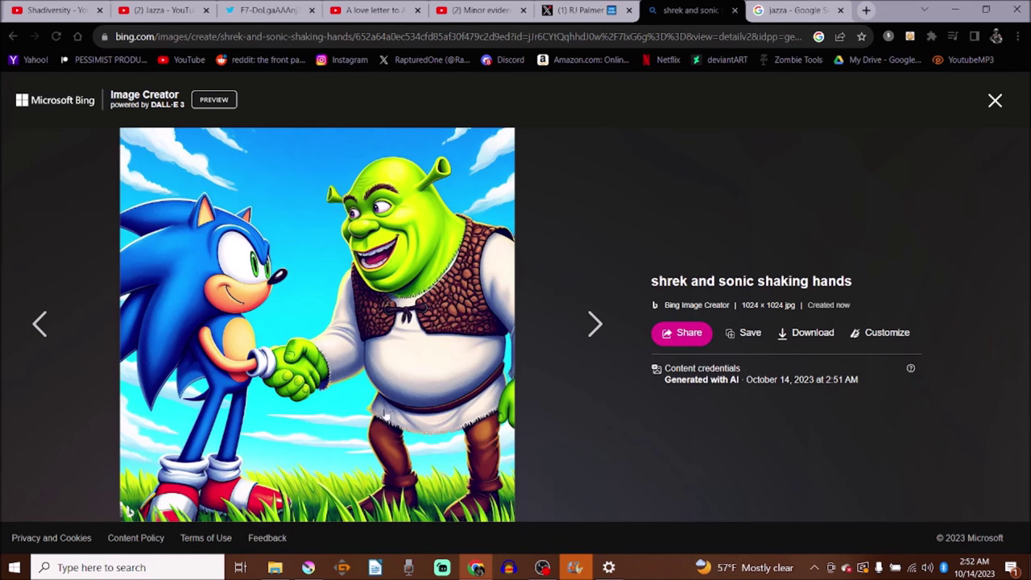
left_click(592, 342)
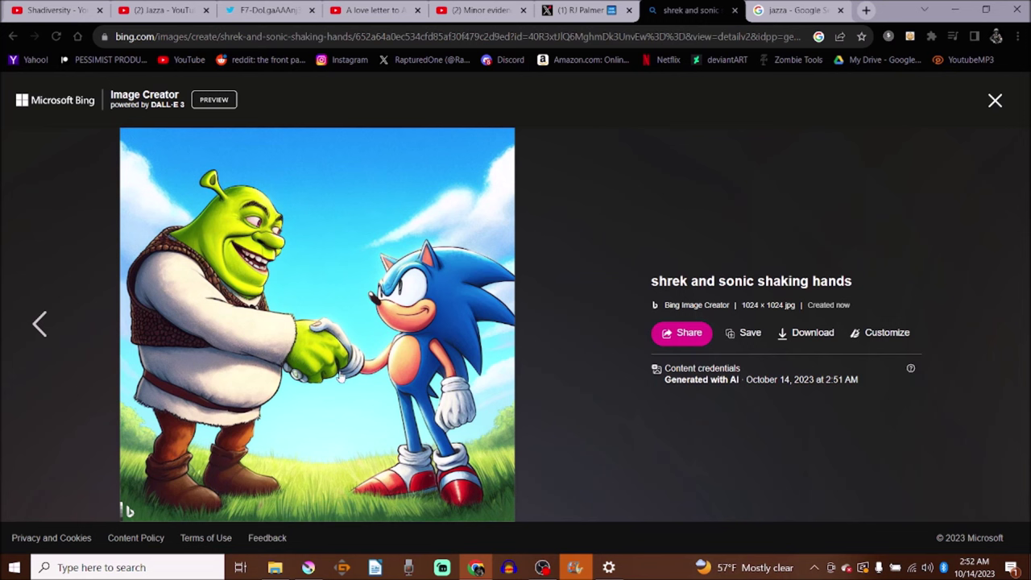
left_click(38, 342)
left_click(38, 342)
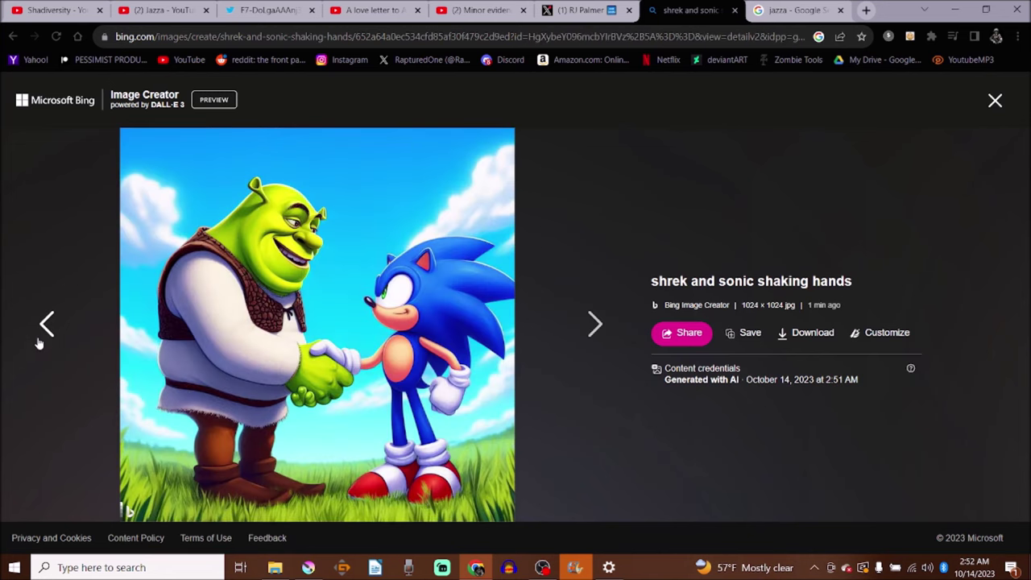
left_click(38, 342)
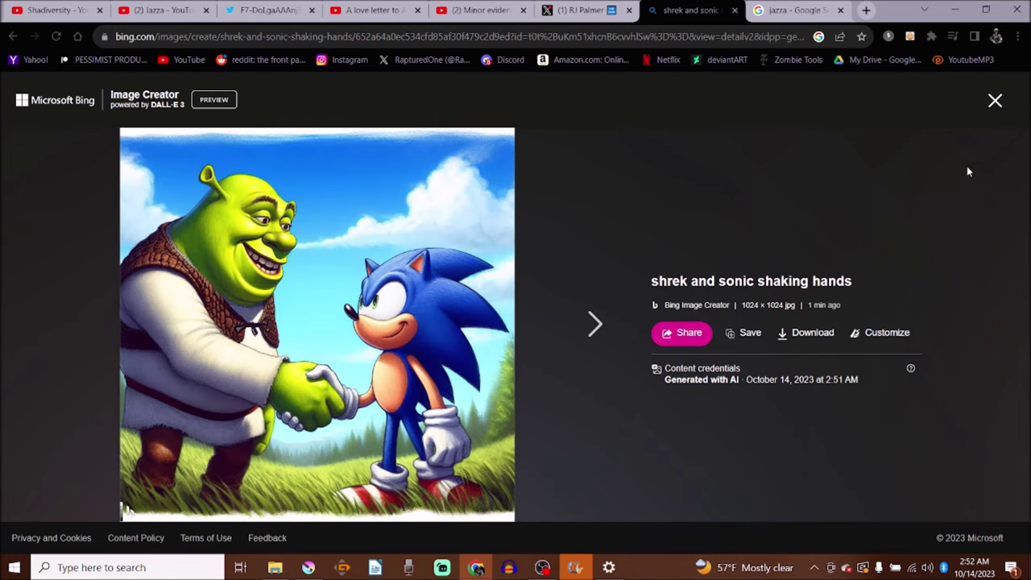
left_click(994, 101)
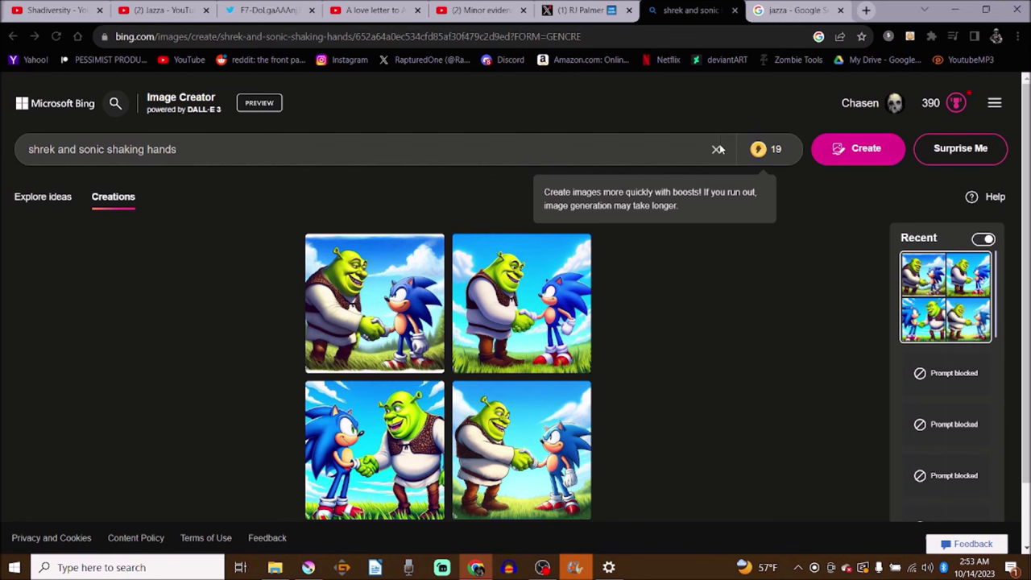
Step: Create images from the prompt "teenage mutant ninja turtlesa fighting dwarves" and correct "turtlesa" to "turtles" in the prompt text
left_click(716, 150)
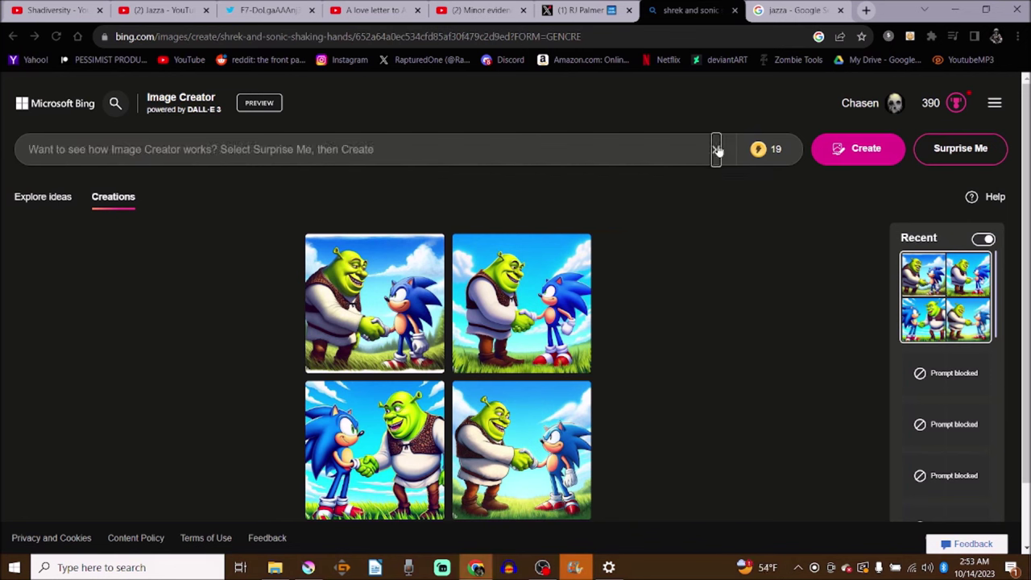
left_click(540, 162)
type("ninja tur")
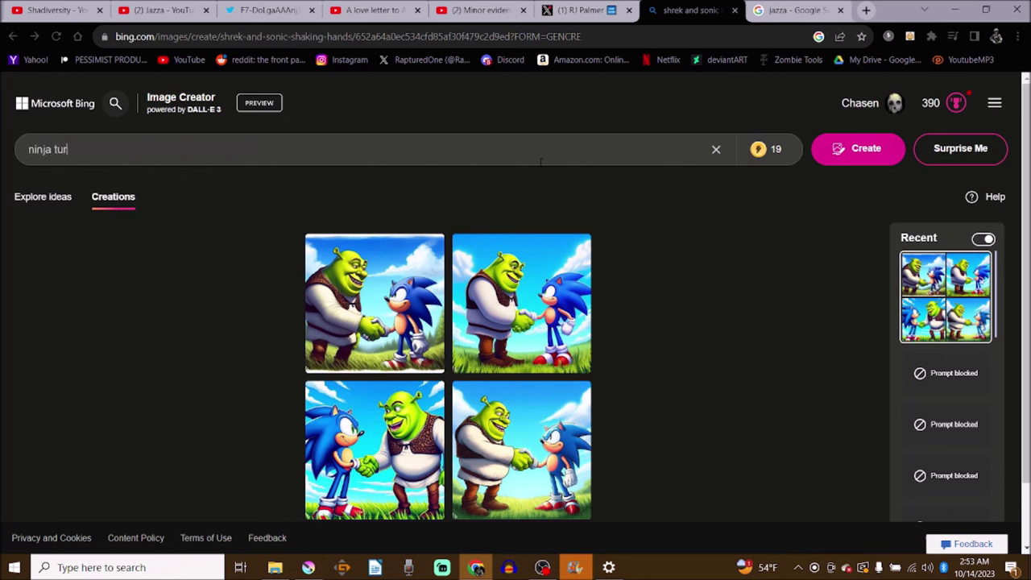
type("tles")
key("BackSpace")
key("BackSpace")
key("BackSpace")
key("BackSpace")
key("BackSpace")
key("BackSpace")
key("BackSpace")
key("BackSpace")
key("BackSpace")
key("BackSpace")
key("BackSpace")
key("BackSpace")
type("teenage mutant ninja turt")
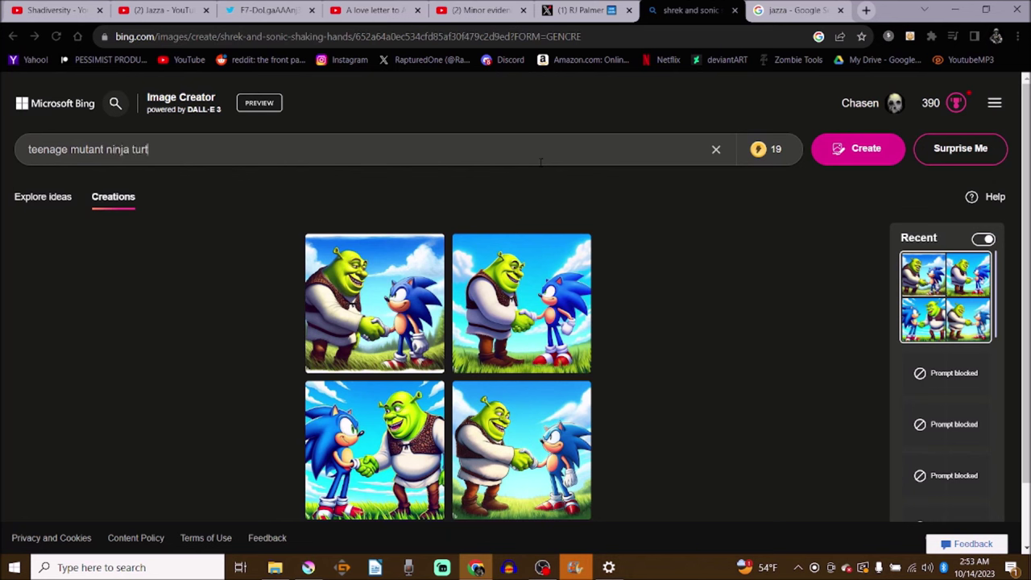
type("lesa fighting drwaves")
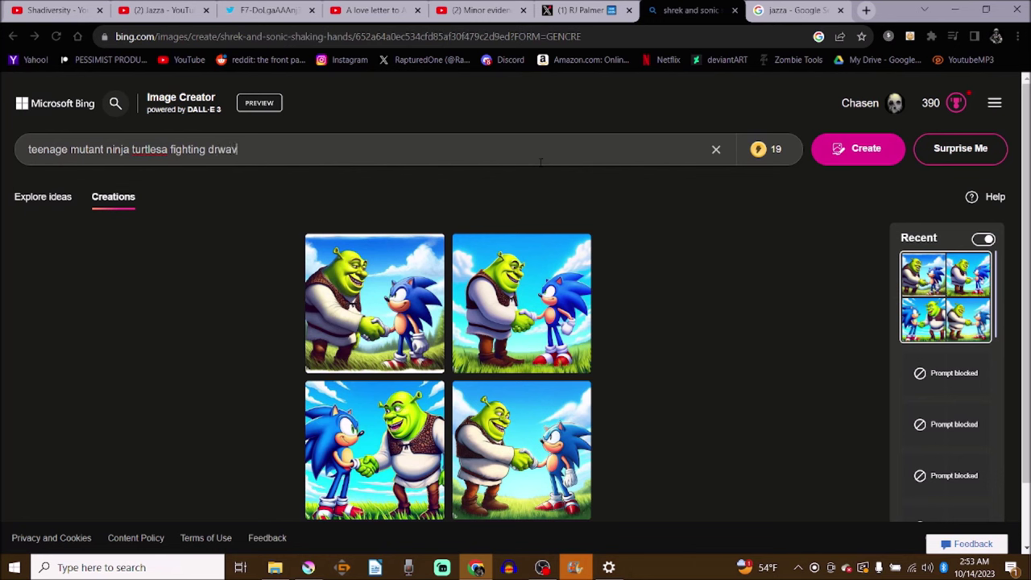
key("BackSpace")
key("BackSpace")
key("BackSpace")
key("BackSpace")
key("BackSpace")
key("BackSpace")
type("warves")
key("Return")
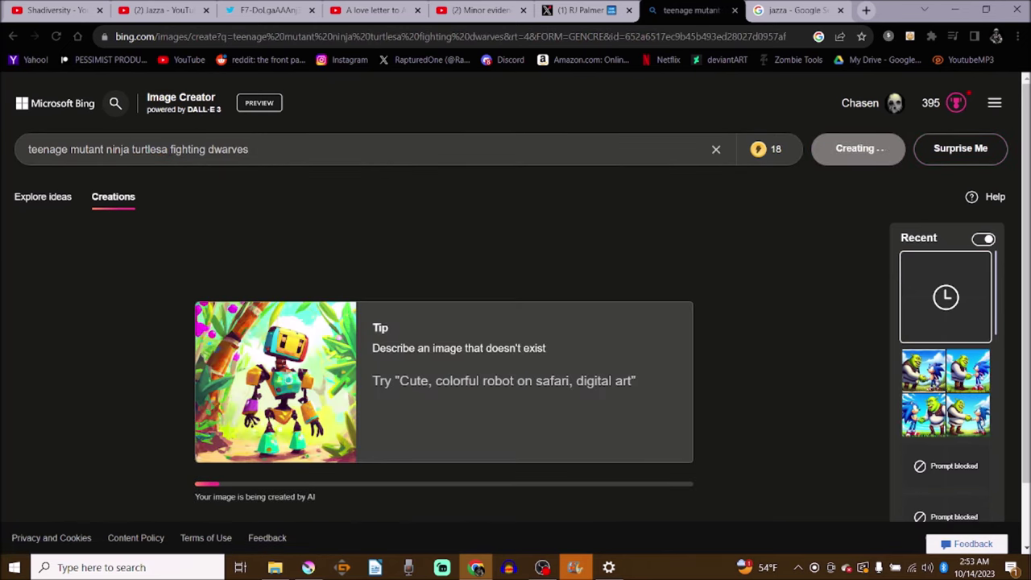
left_click(168, 149)
key("BackSpace")
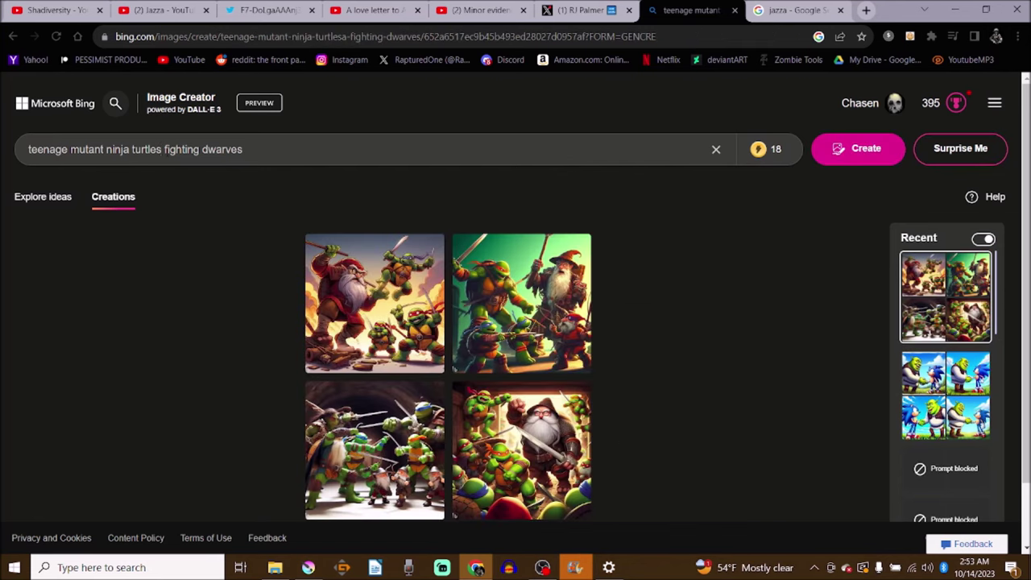
Step: Examine each of the four generated ninja turtles and dwarves images enlarged, and return to the results page
left_click(341, 280)
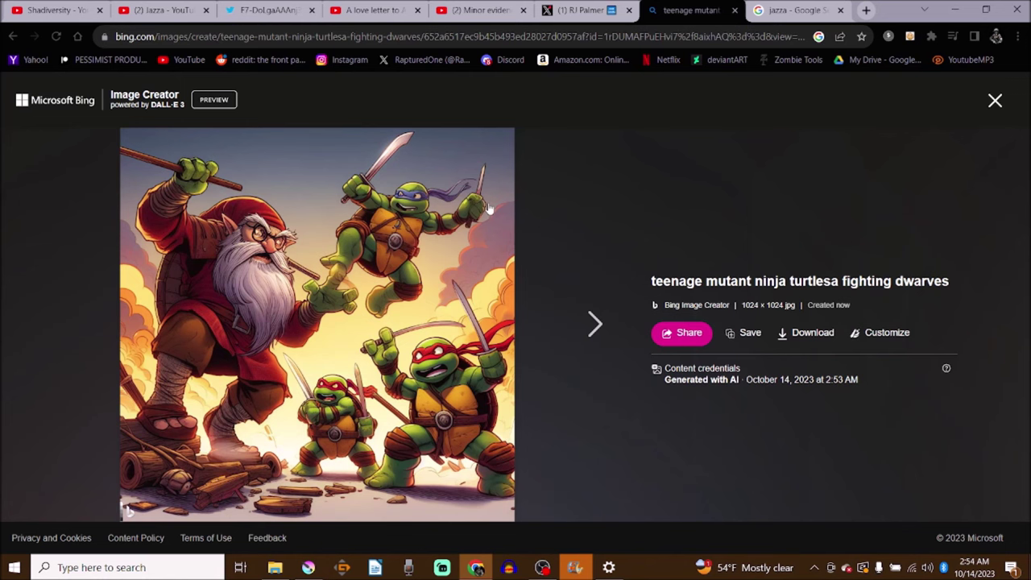
left_click(566, 322)
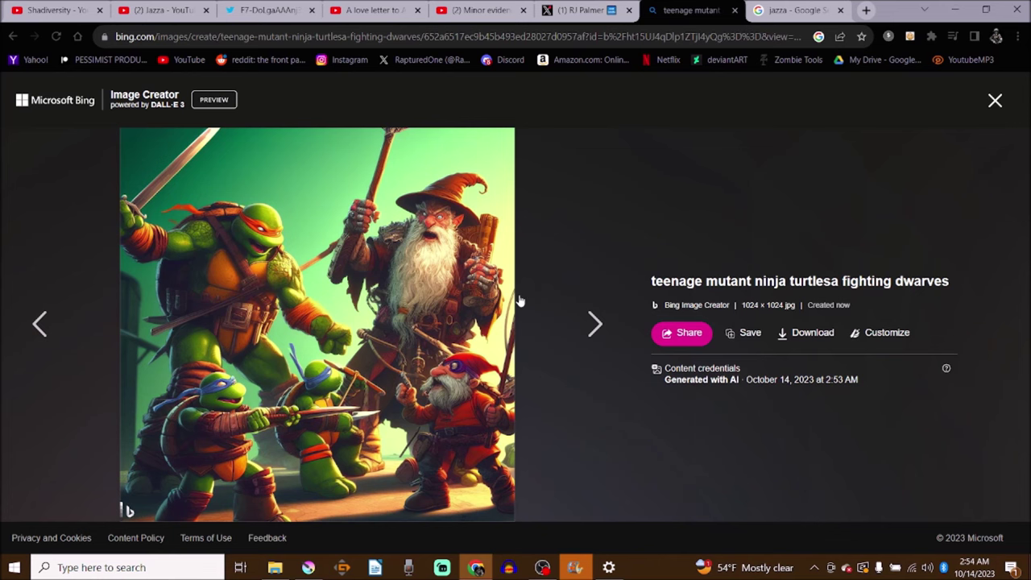
left_click(589, 322)
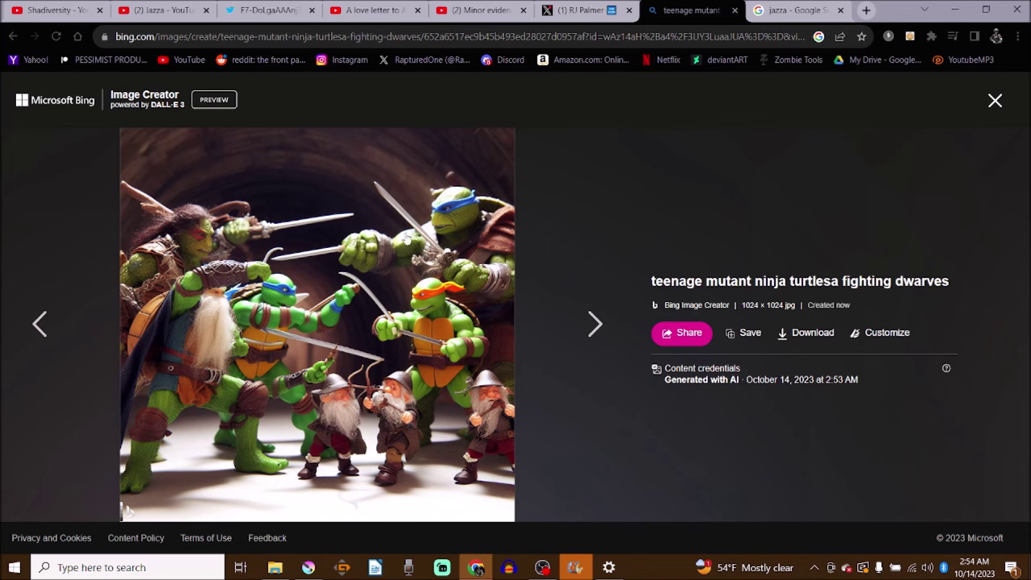
left_click(596, 325)
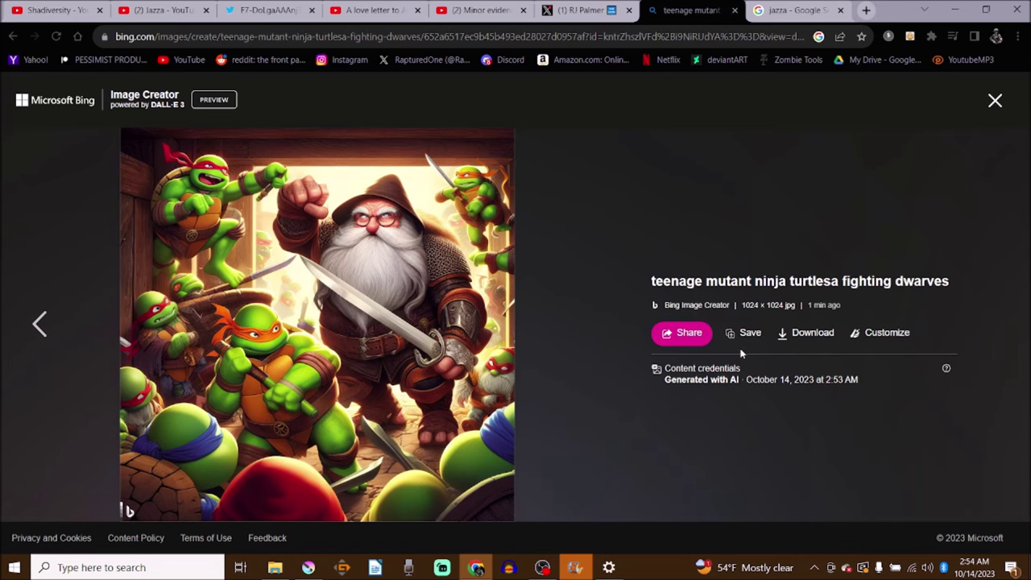
left_click(994, 100)
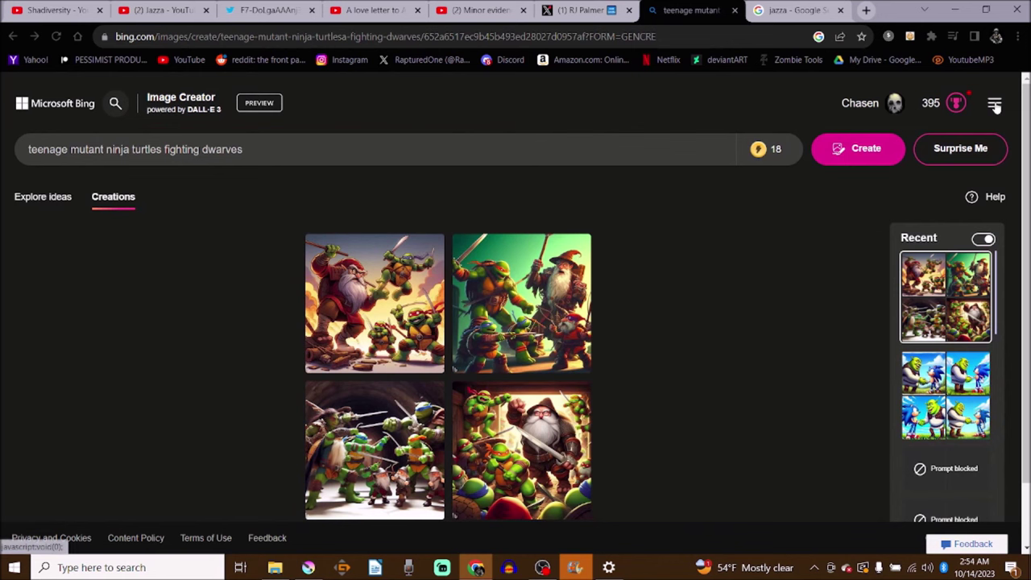
Step: Replace the prompt with "mario fighting a ninja turtle" and create the images
left_click(394, 150)
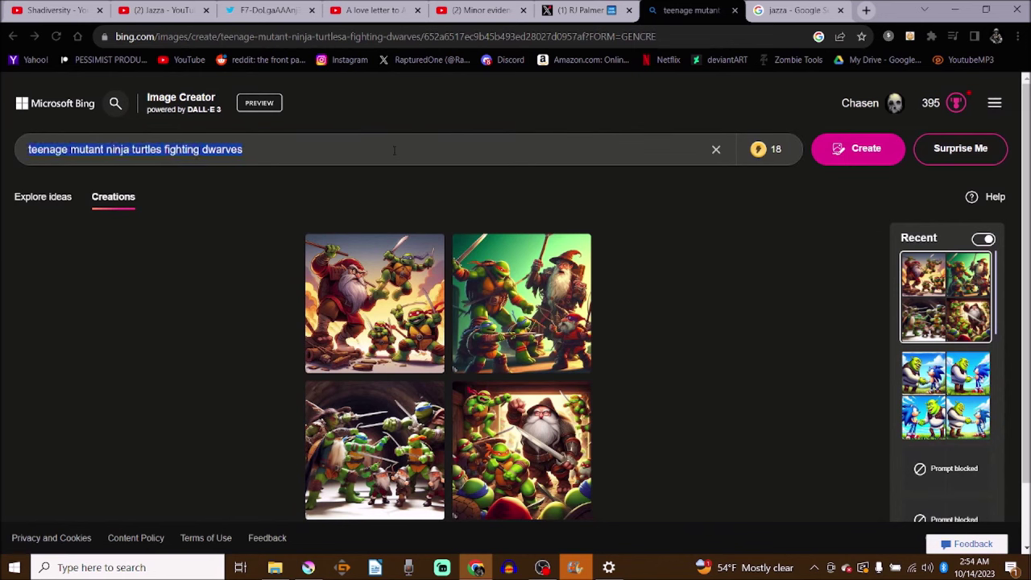
key("BackSpace")
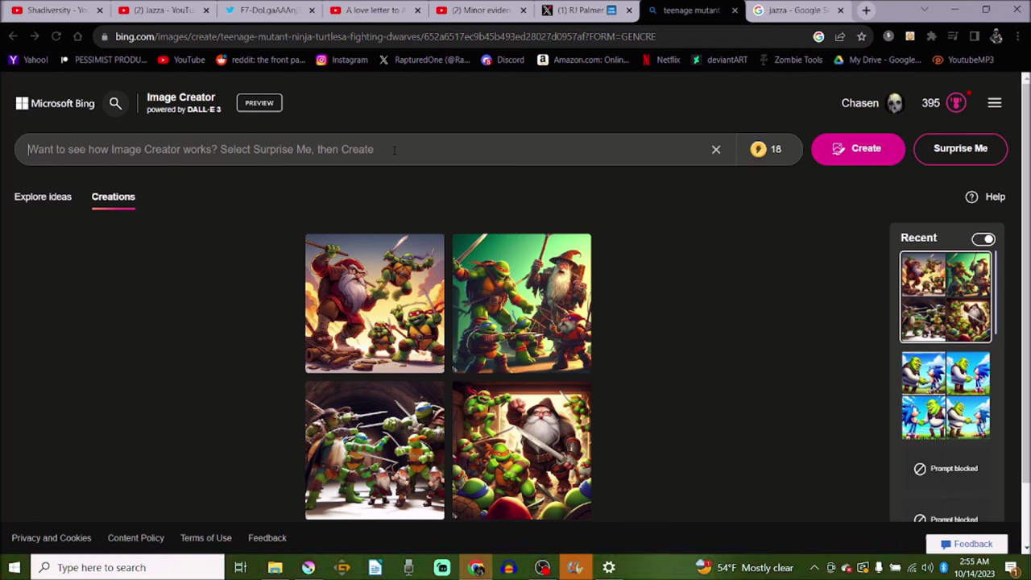
type("mario fighting")
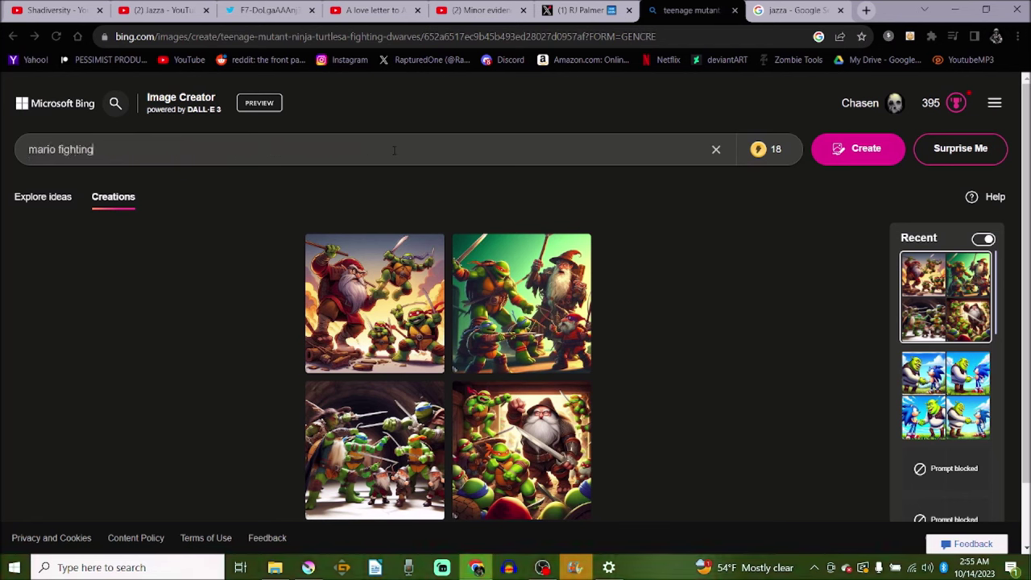
type(" ninja")
key("BackSpace")
key("BackSpace")
key("BackSpace")
key("BackSpace")
key("BackSpace")
key("BackSpace")
key("BackSpace")
key("BackSpace")
key("BackSpace")
key("BackSpace")
key("BackSpace")
key("BackSpace")
key("BackSpace")
key("BackSpace")
key("BackSpace")
key("BackSpace")
key("BackSpace")
type("smashing")
key("BackSpace")
key("BackSpace")
key("BackSpace")
key("BackSpace")
key("BackSpace")
key("BackSpace")
key("BackSpace")
key("BackSpace")
key("BackSpace")
key("BackSpace")
key("BackSpace")
type("o fighting a ninja")
key("Return")
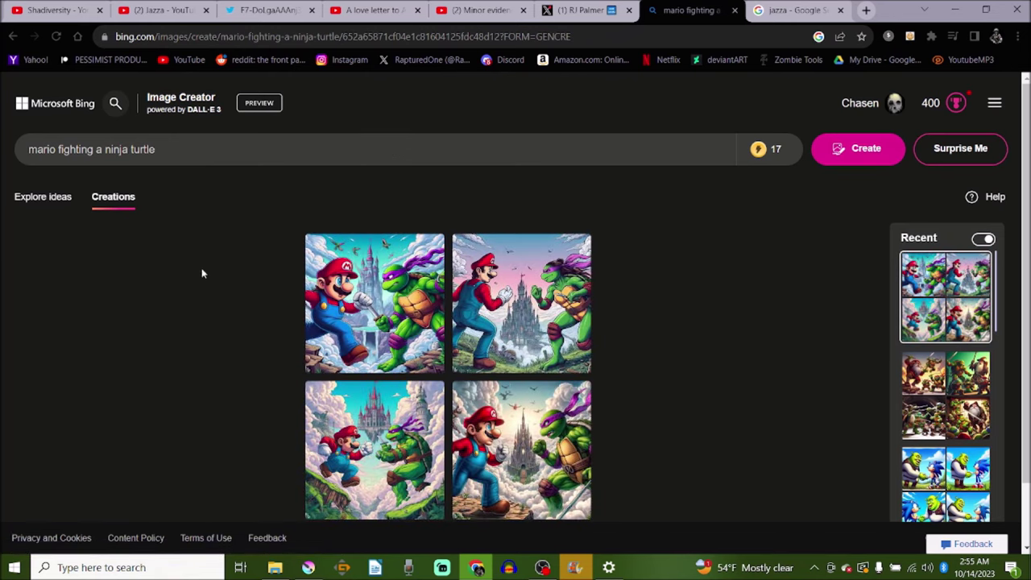
Step: Examine each of the generated Mario and ninja turtle images enlarged, comparing the first two again, and return to the prompt
left_click(393, 278)
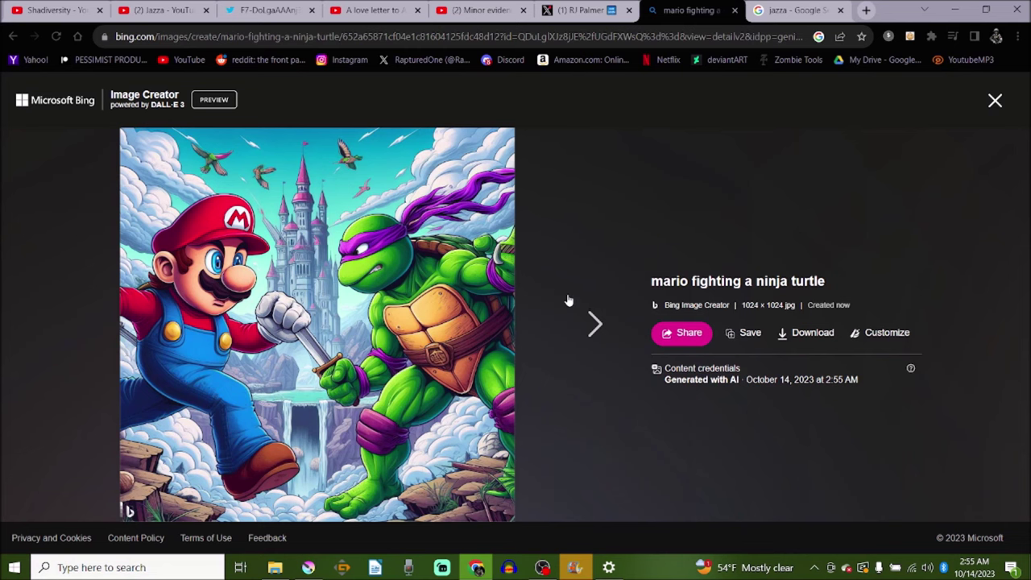
left_click(586, 322)
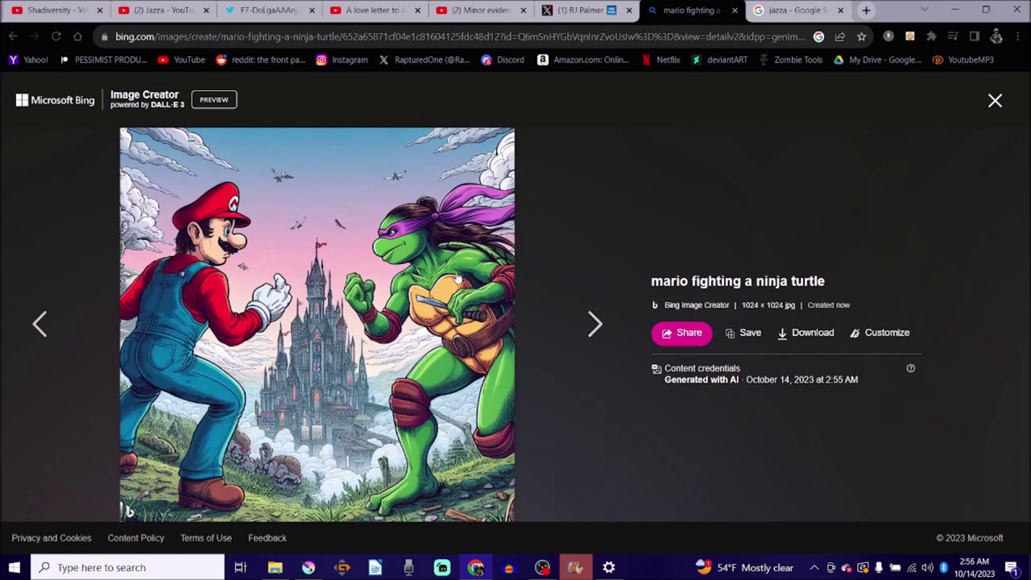
left_click(24, 324)
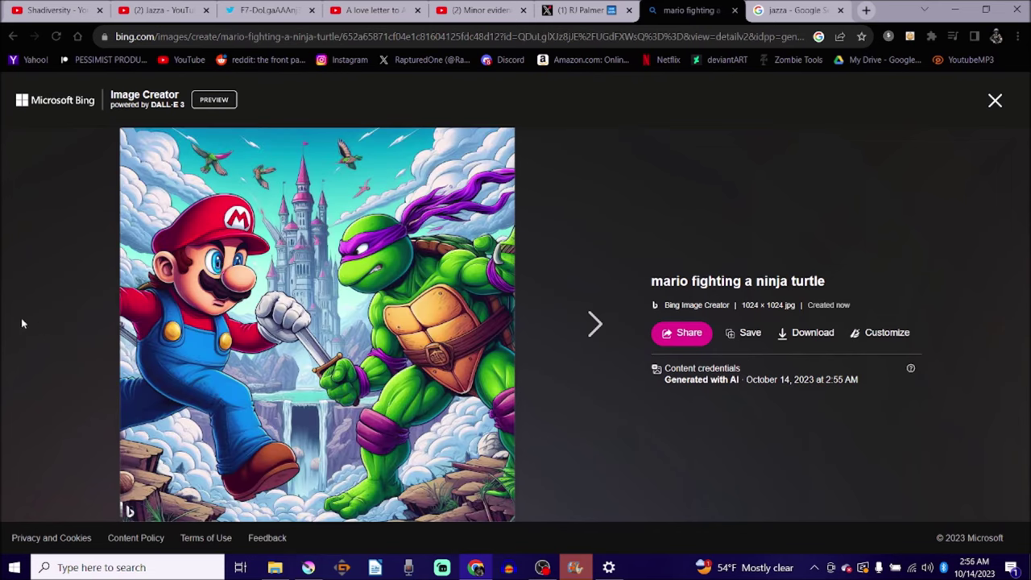
left_click(607, 333)
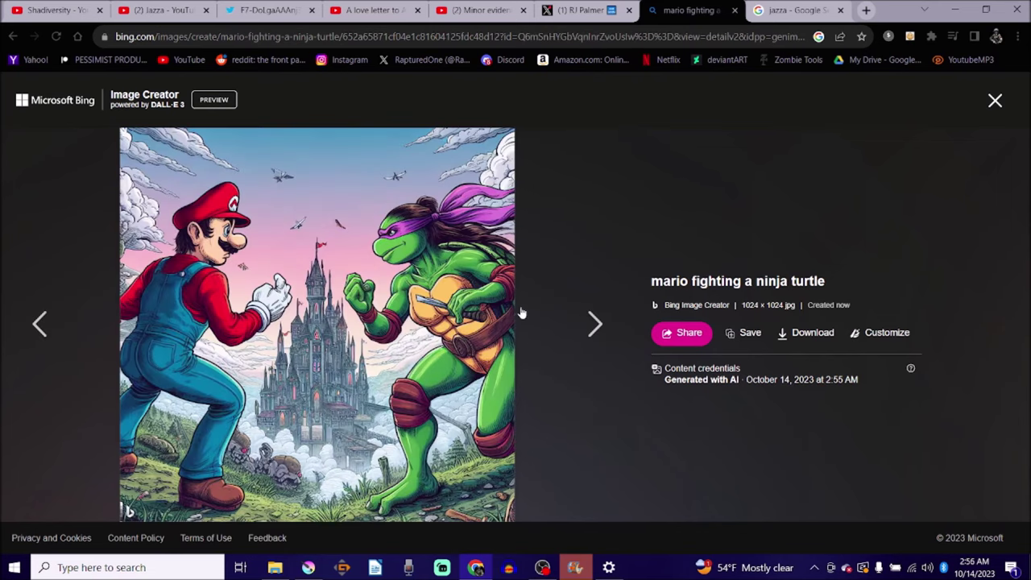
left_click(586, 341)
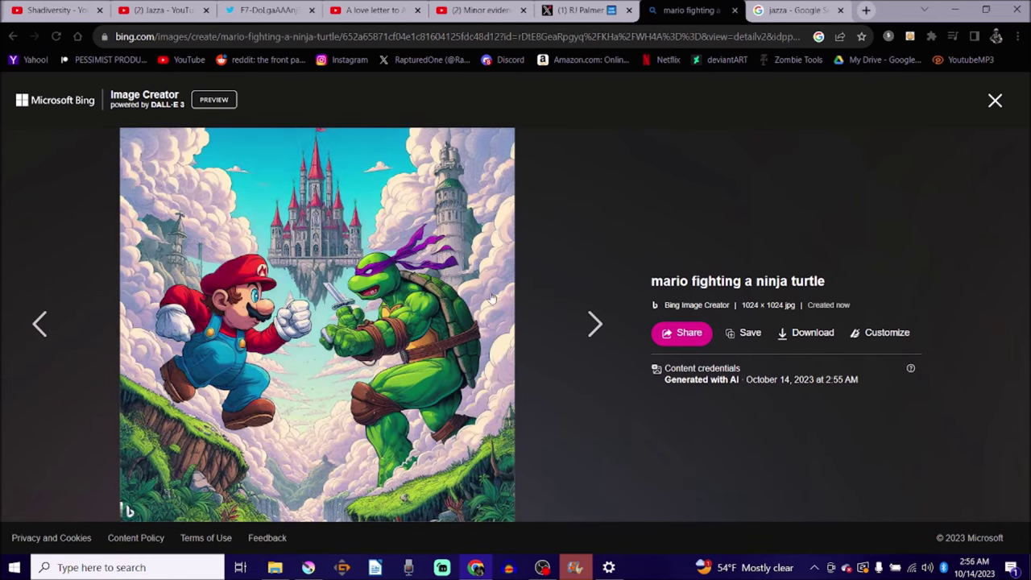
left_click(610, 334)
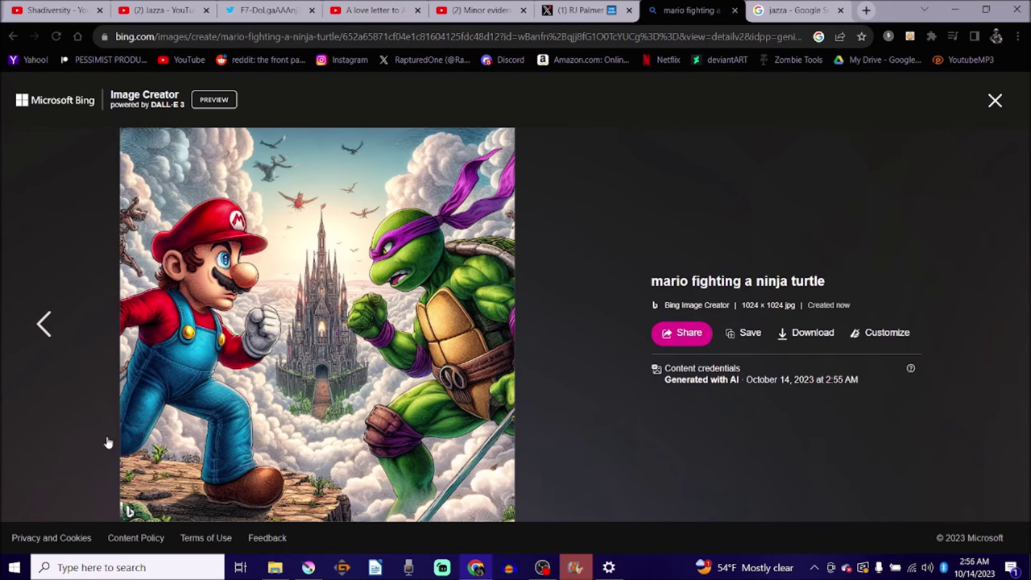
left_click(994, 101)
left_click(155, 150)
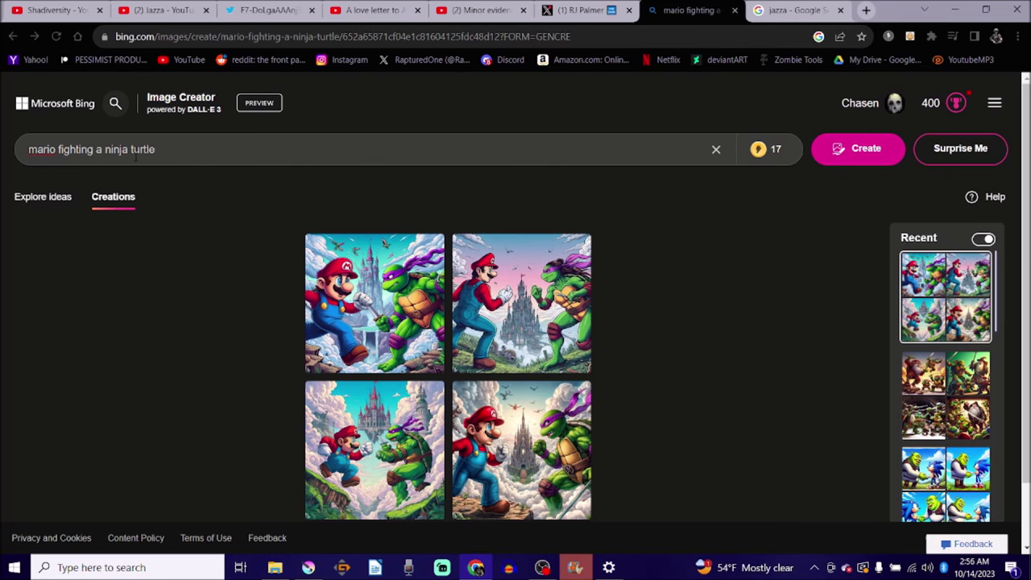
left_click_drag(179, 157, 137, 149)
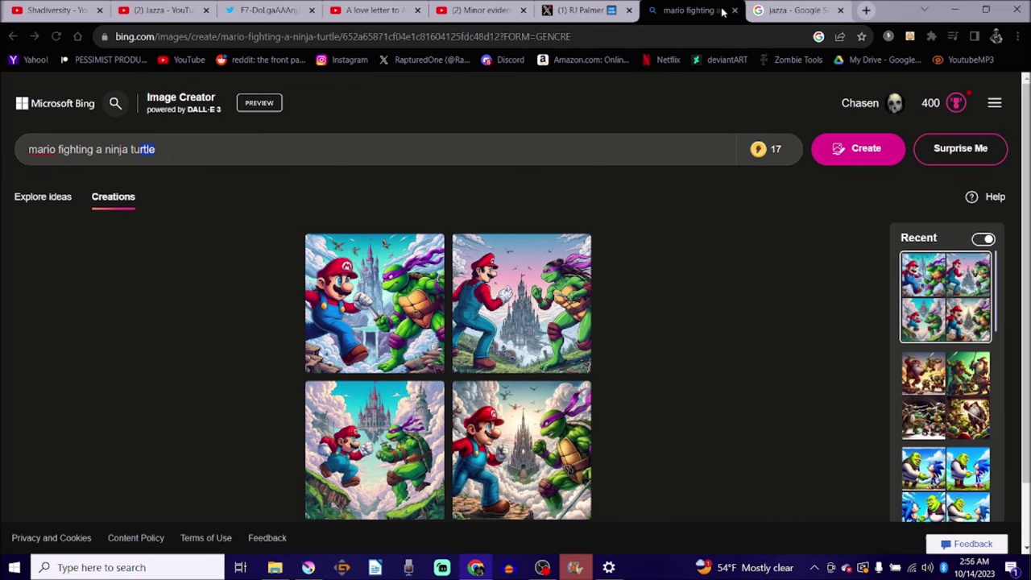
Step: Search Google in a new tab for "matio fighting the teenage mutant ninja turtles" and show the image results
left_click(864, 10)
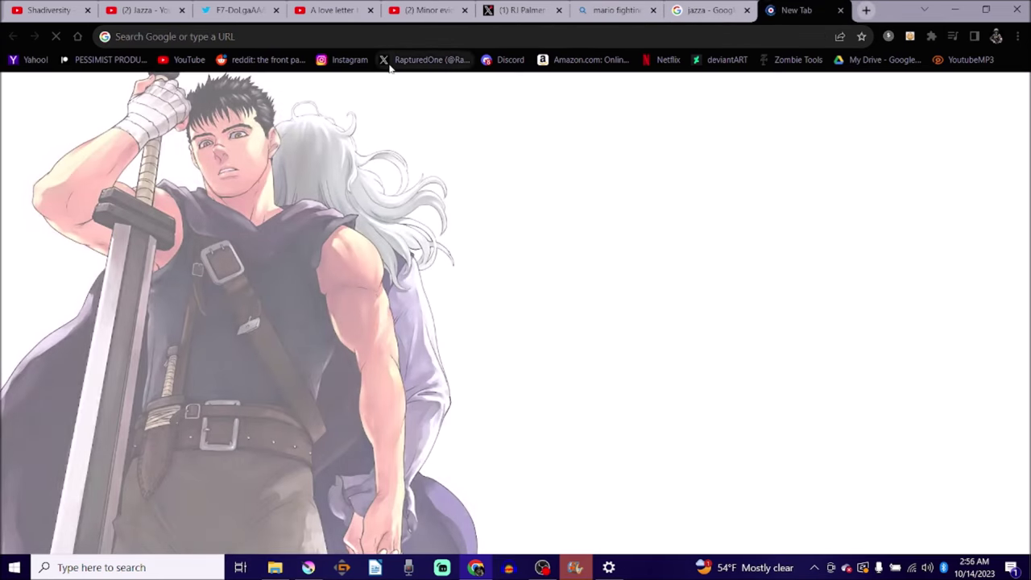
left_click(199, 36)
type("matio fightin")
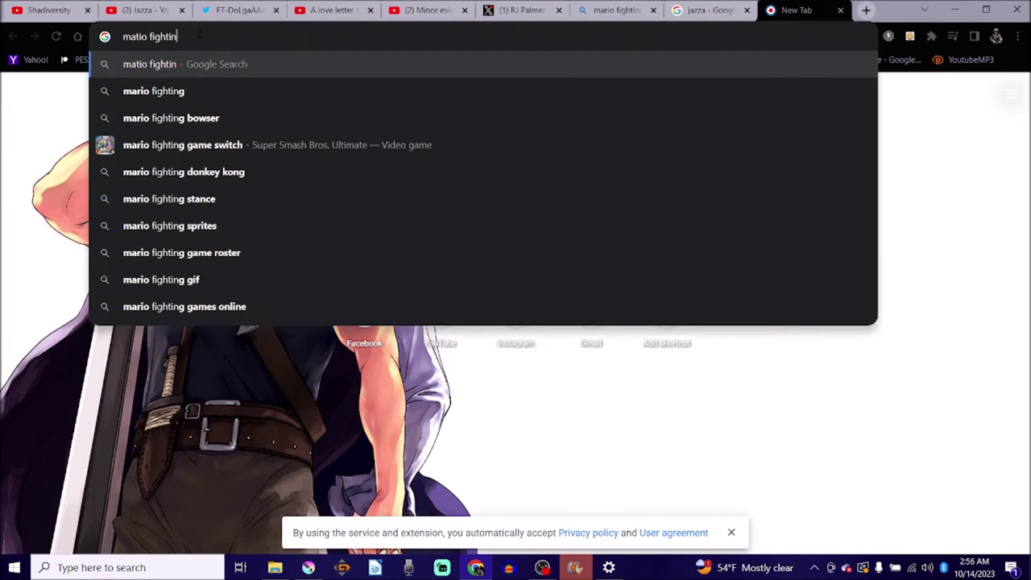
type("g the tee")
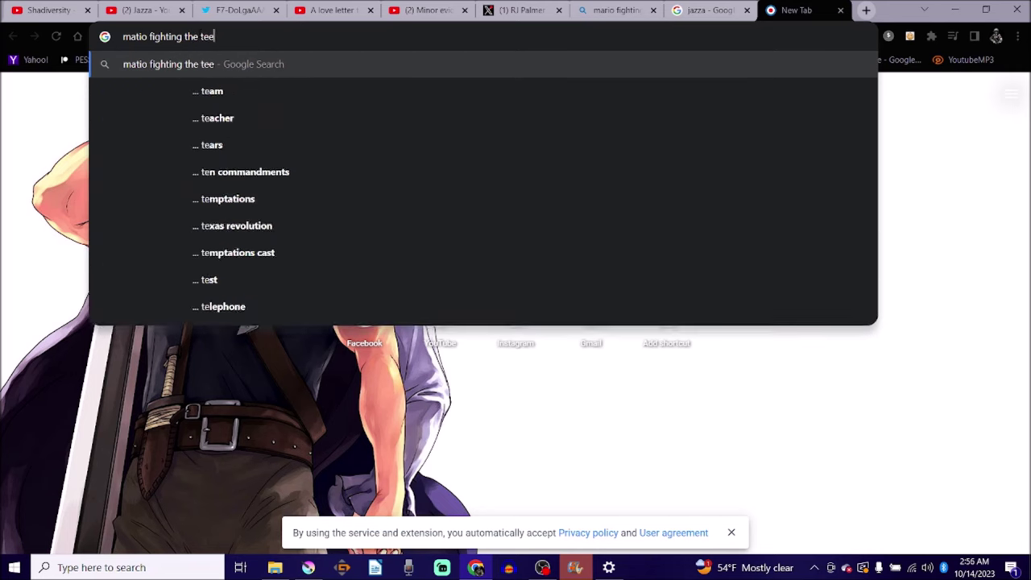
type("nage mutant ninja turtled")
key("BackSpace")
key("BackSpace")
key("BackSpace")
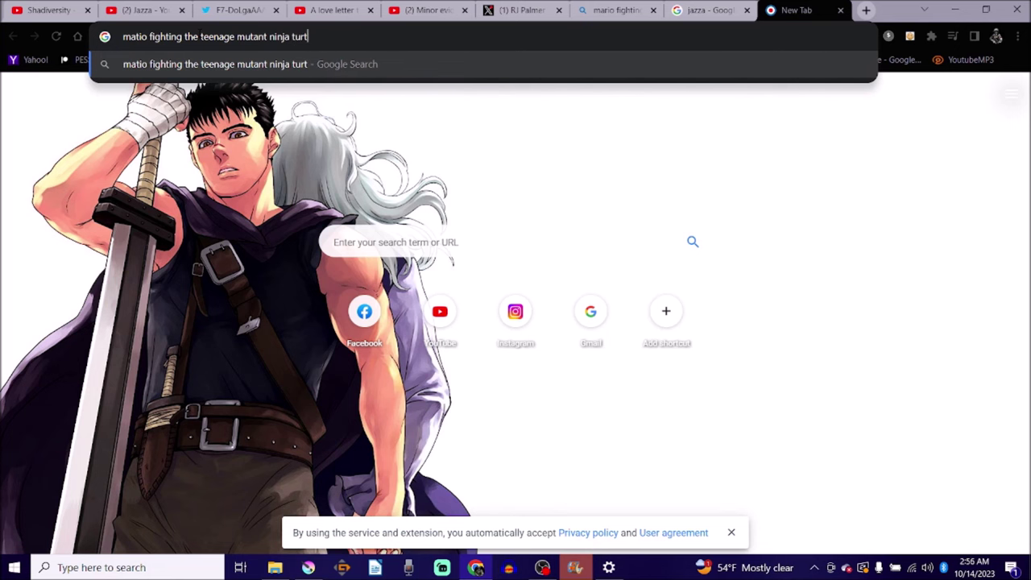
type("les")
key("Return")
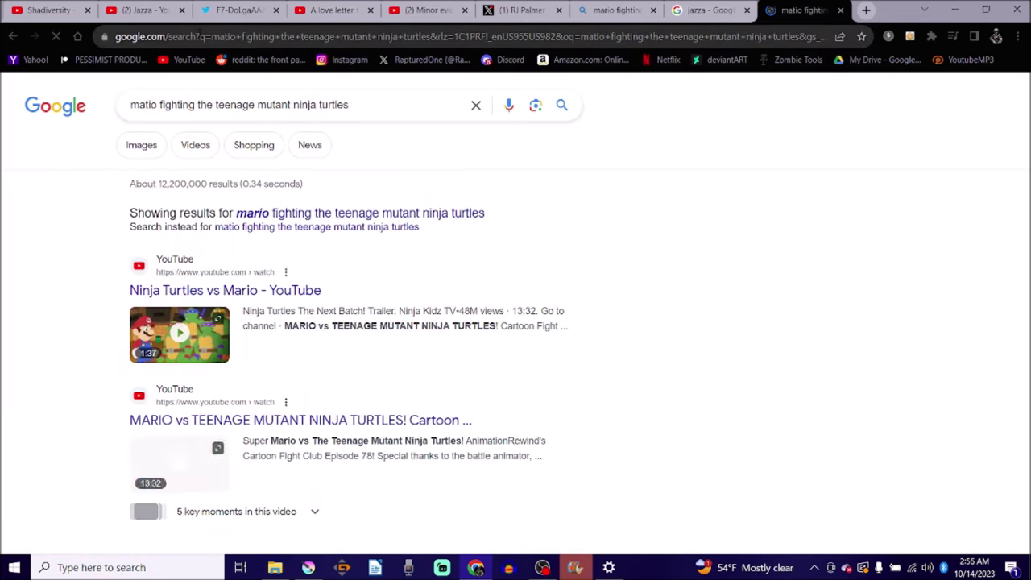
left_click(142, 145)
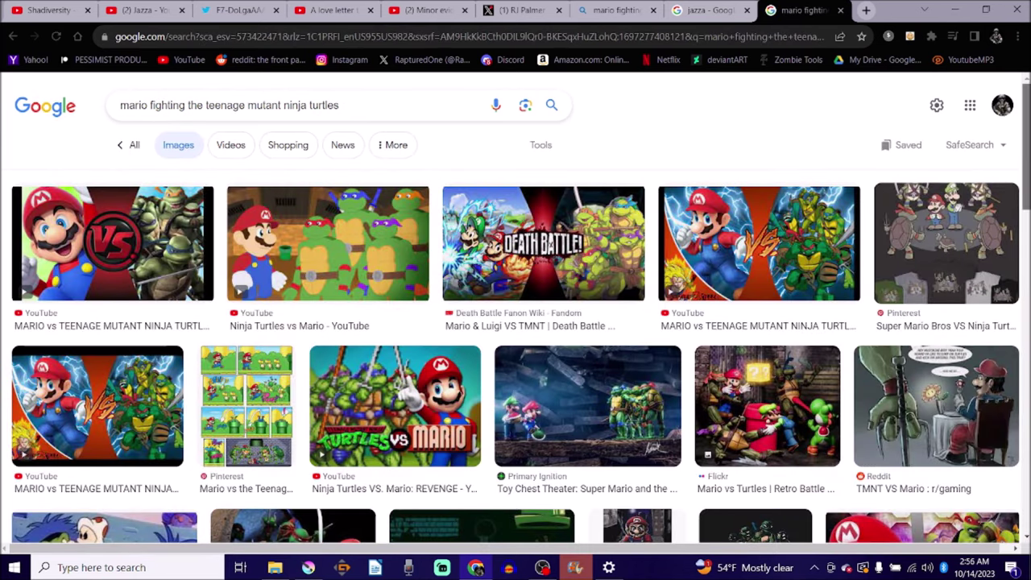
Step: Browse the Mario versus ninja turtles image results and preview the Reddit picture "TMNT VS Mario : r/gaming"
scroll(1025, 145, "down", 3)
scroll(1025, 201, "up", 3)
scroll(1025, 202, "down", 4)
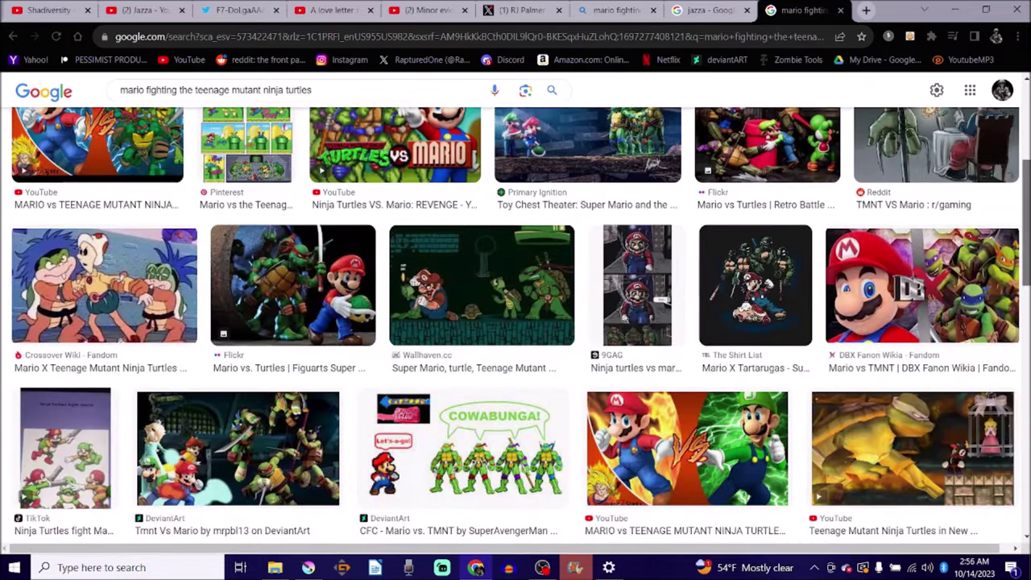
scroll(1006, 206, "down", 4)
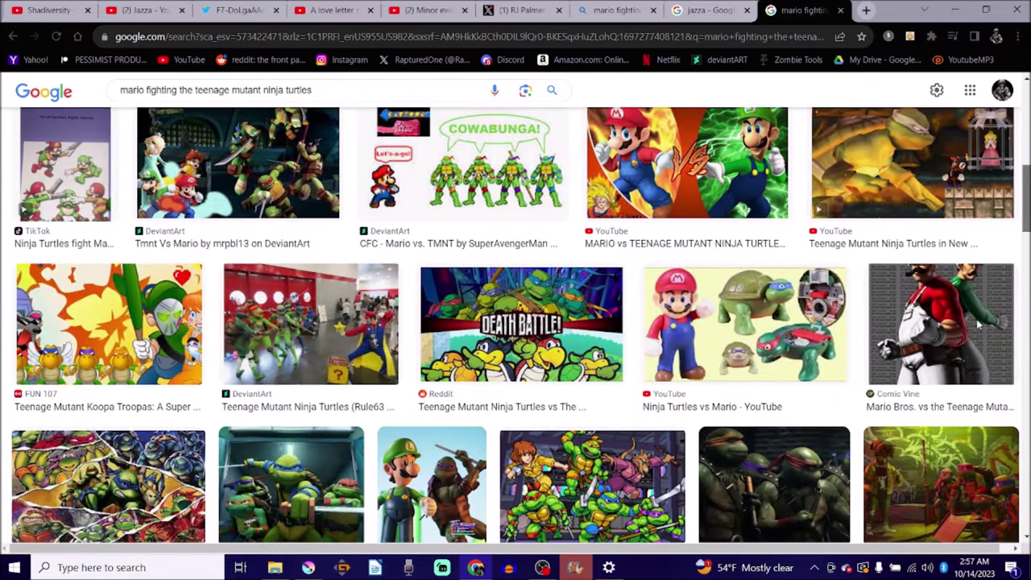
scroll(1006, 205, "up", 8)
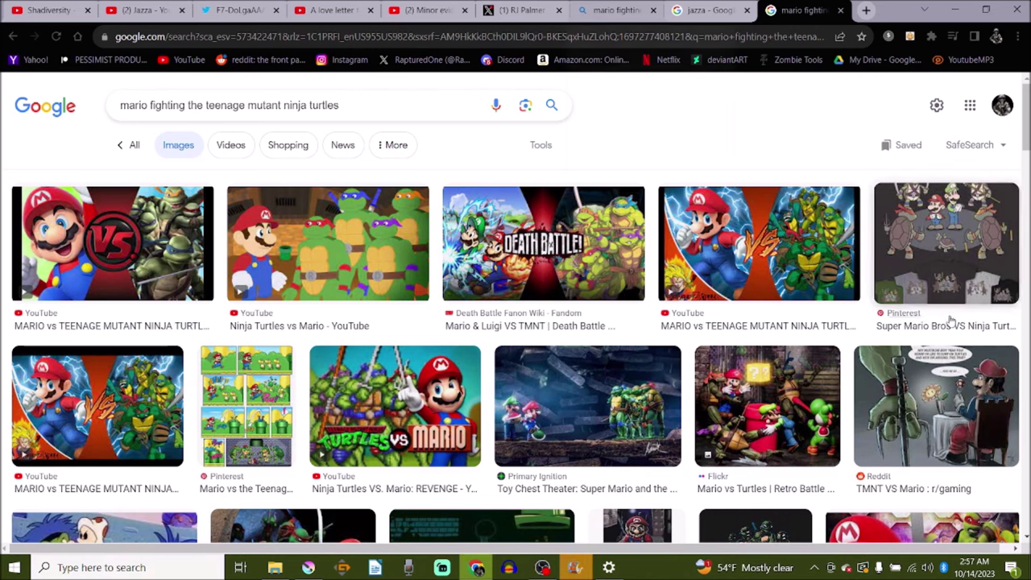
left_click(932, 376)
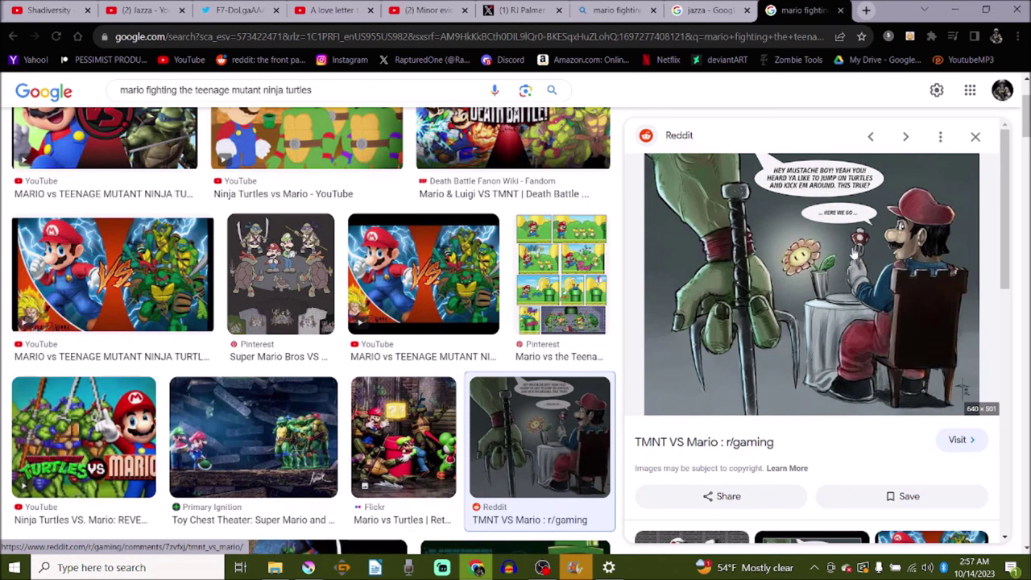
Step: Switch back to Bing Image Creator, replace the prompt with "sonic the hedgehog shaking the president's hand" and create the images
left_click(612, 8)
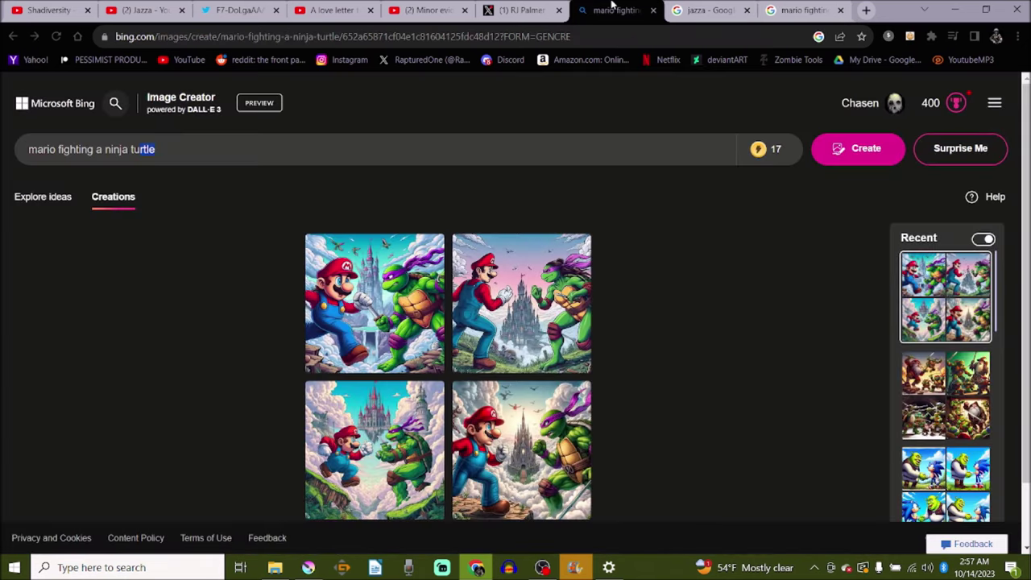
left_click_drag(130, 150, 25, 150)
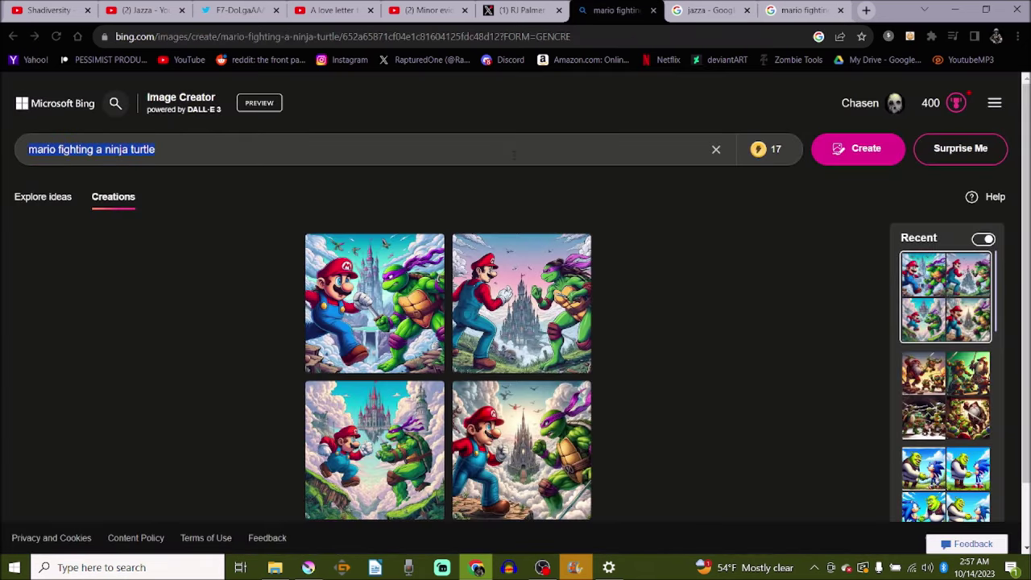
key("BackSpace")
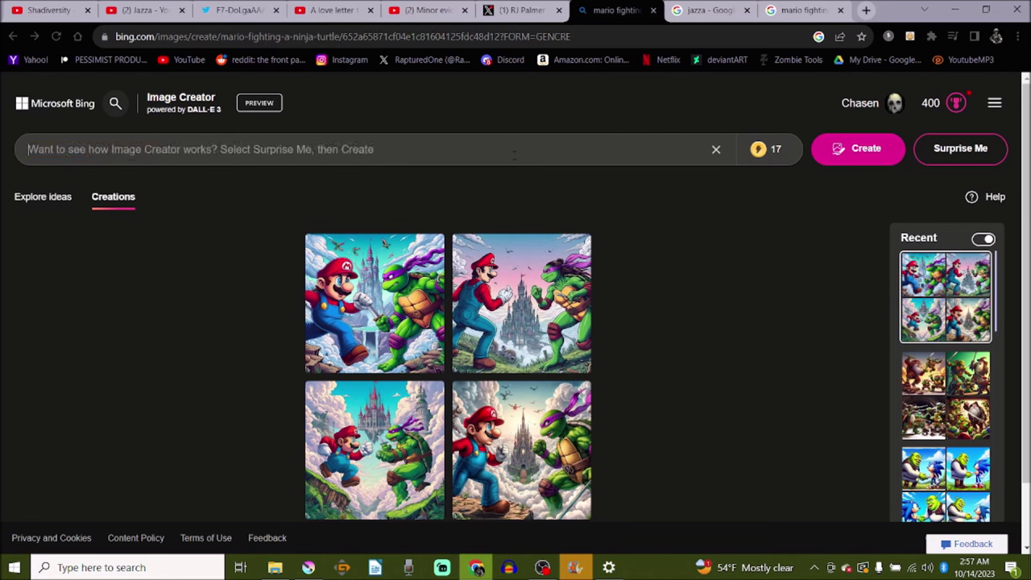
type("sonic the hed")
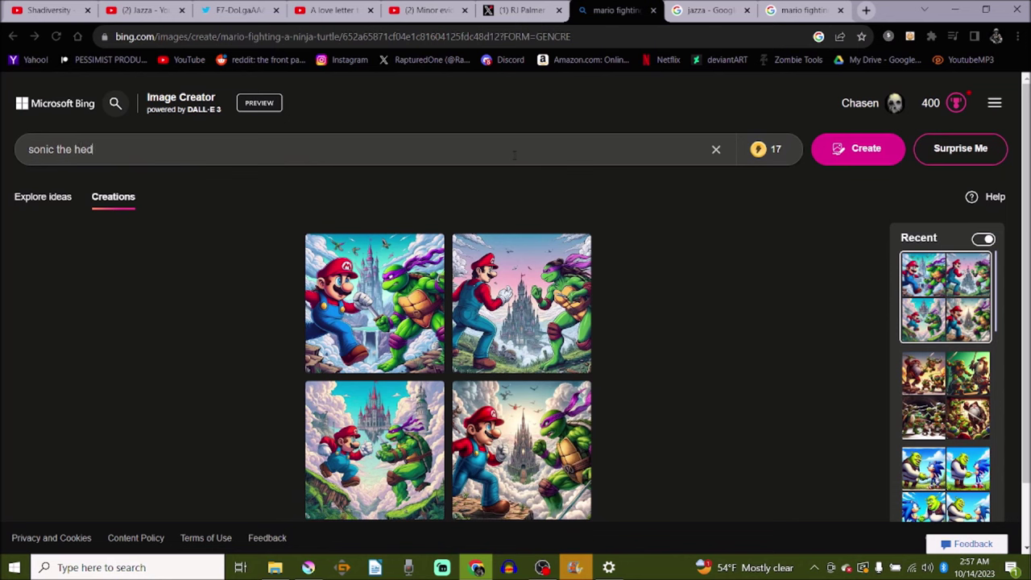
type("gehoig shaking")
left_click(122, 150)
key("BackSpace")
type("the ras")
key("BackSpace")
key("BackSpace")
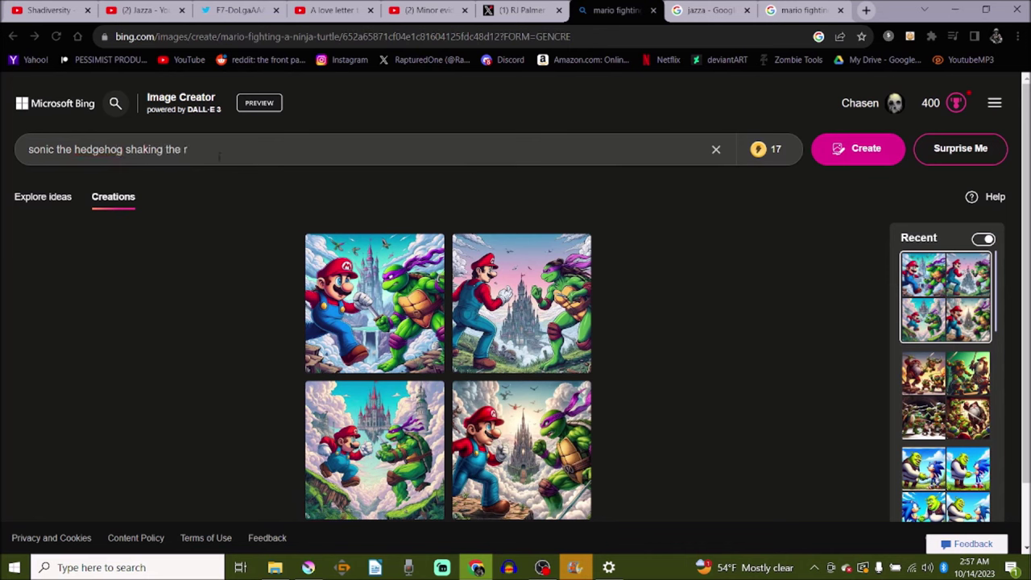
type("presidenbts hanbd")
key("BackSpace")
key("BackSpace")
key("BackSpace")
type("hand")
key("Return")
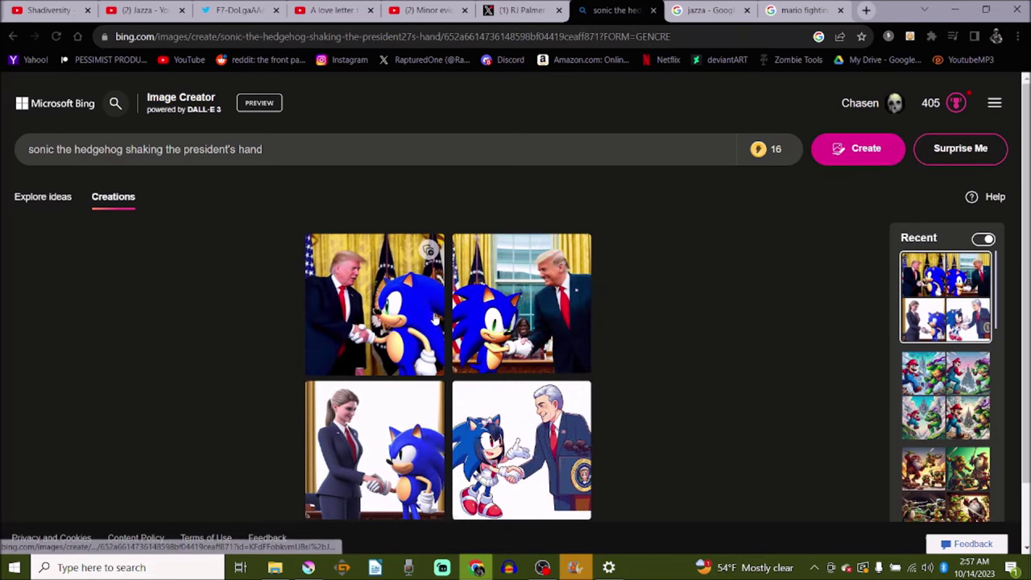
Step: Examine each of the four generated images of Sonic shaking the president's hand enlarged
left_click(351, 364)
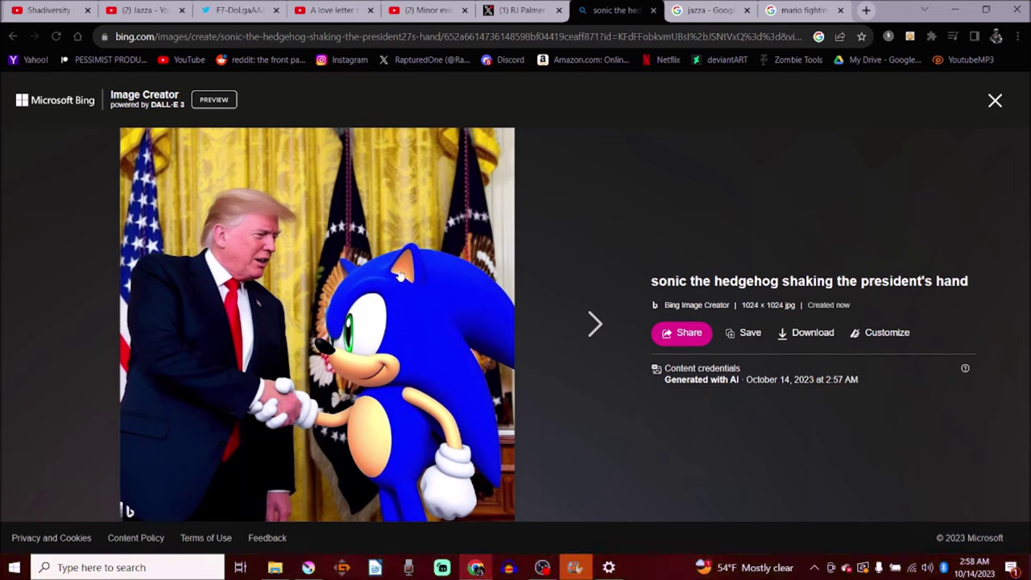
left_click(612, 332)
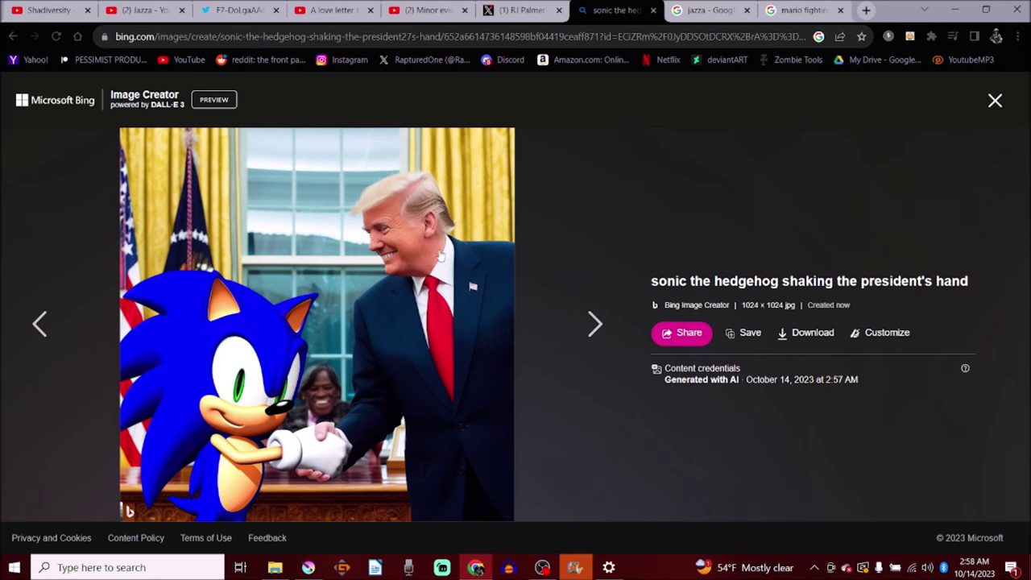
left_click(597, 319)
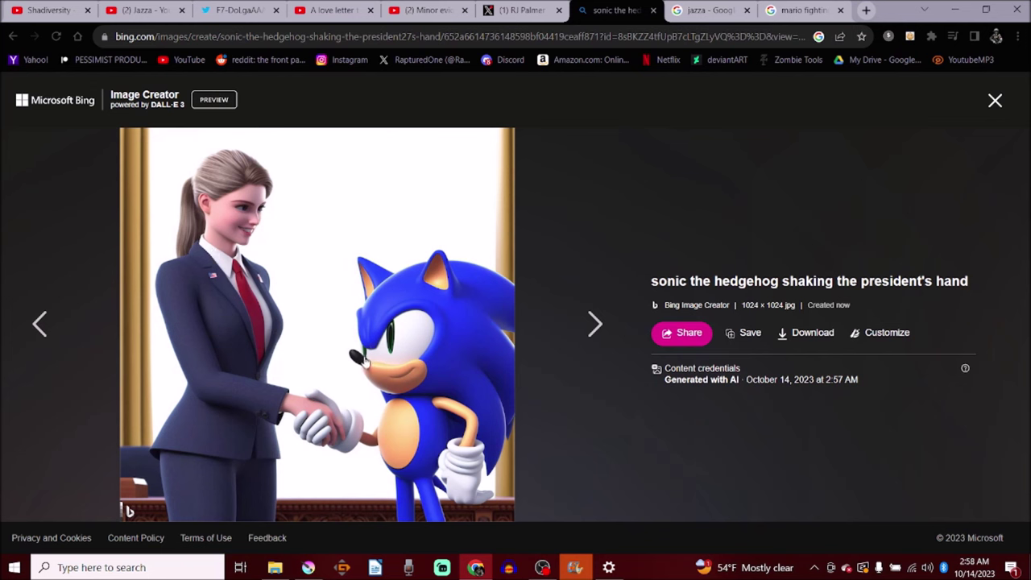
left_click(593, 330)
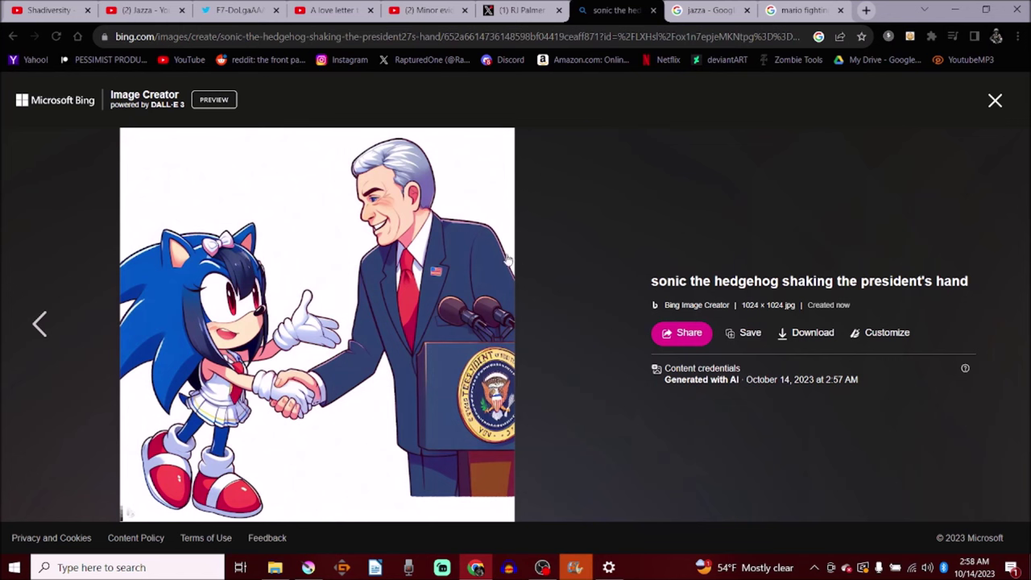
right_click(322, 306)
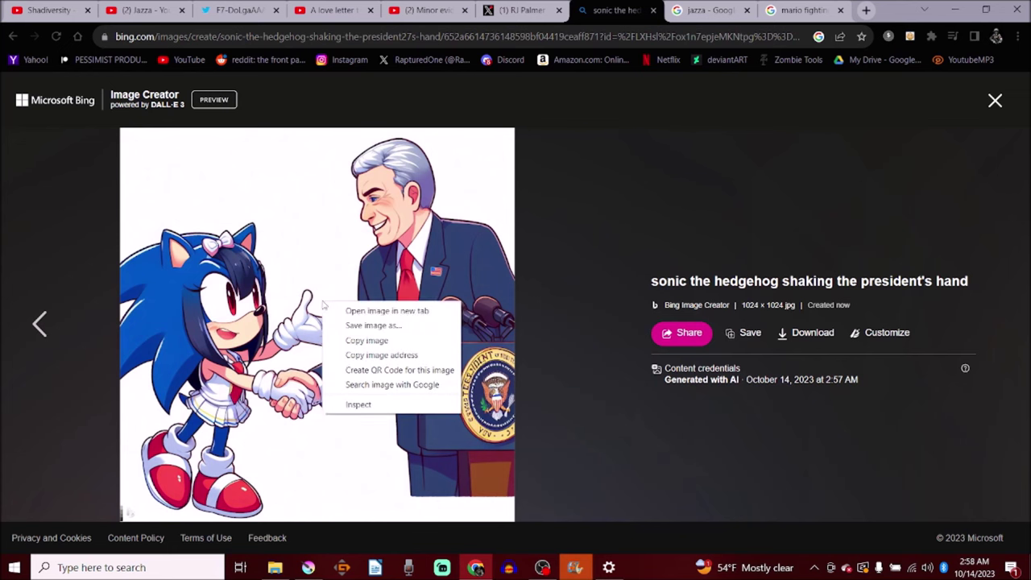
left_click(378, 326)
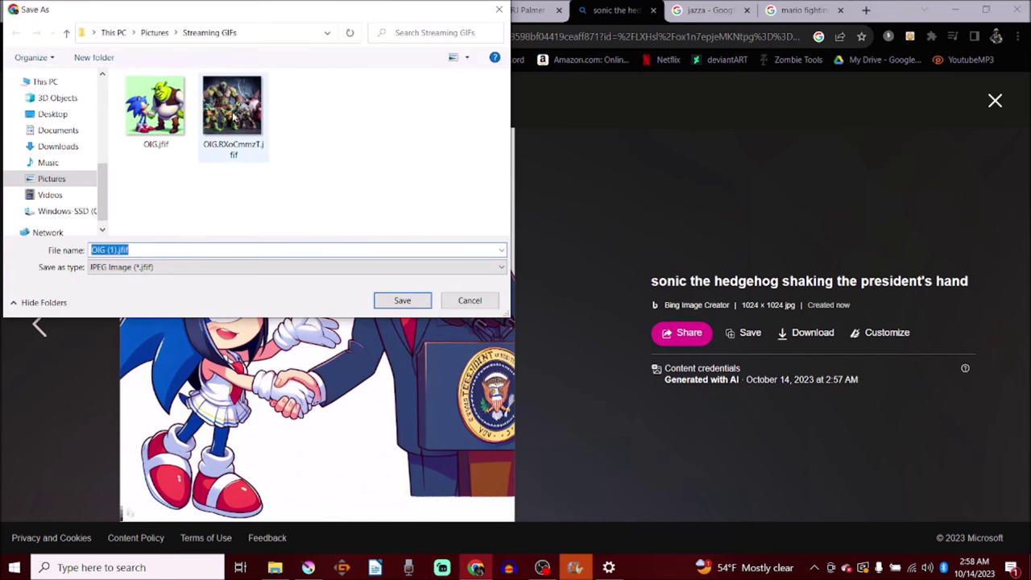
left_click(233, 117)
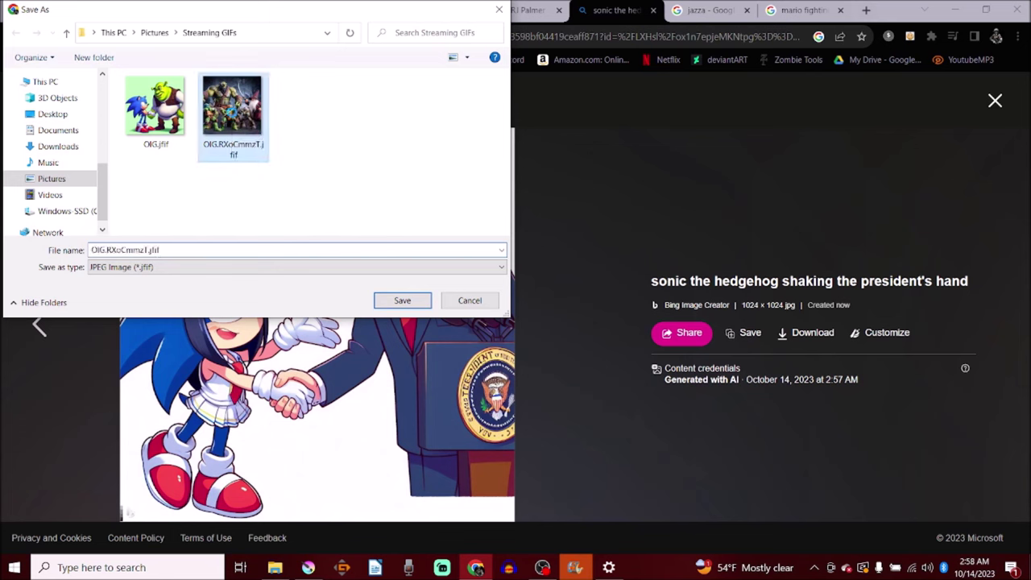
right_click(232, 115)
key("Escape")
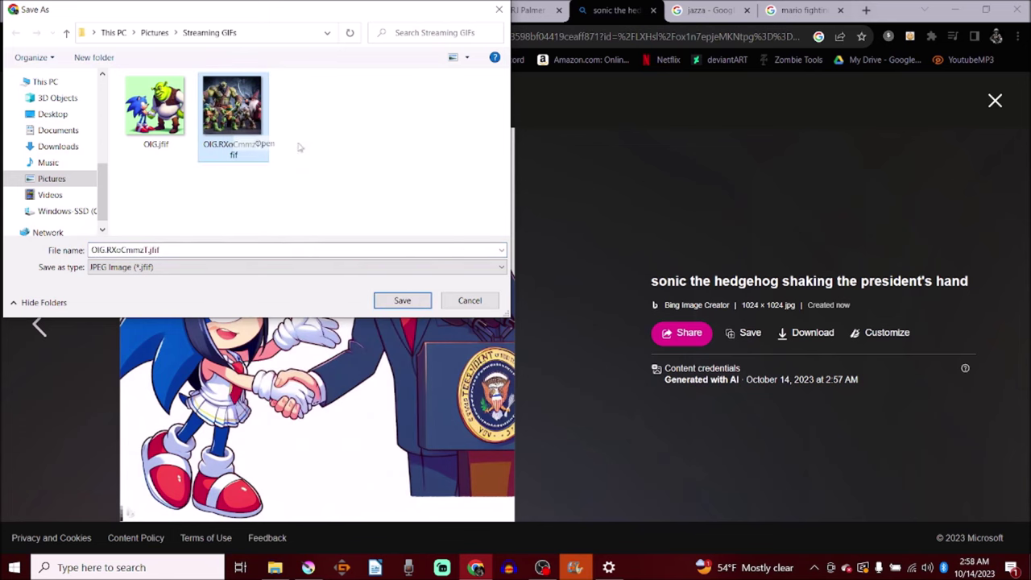
left_click(402, 299)
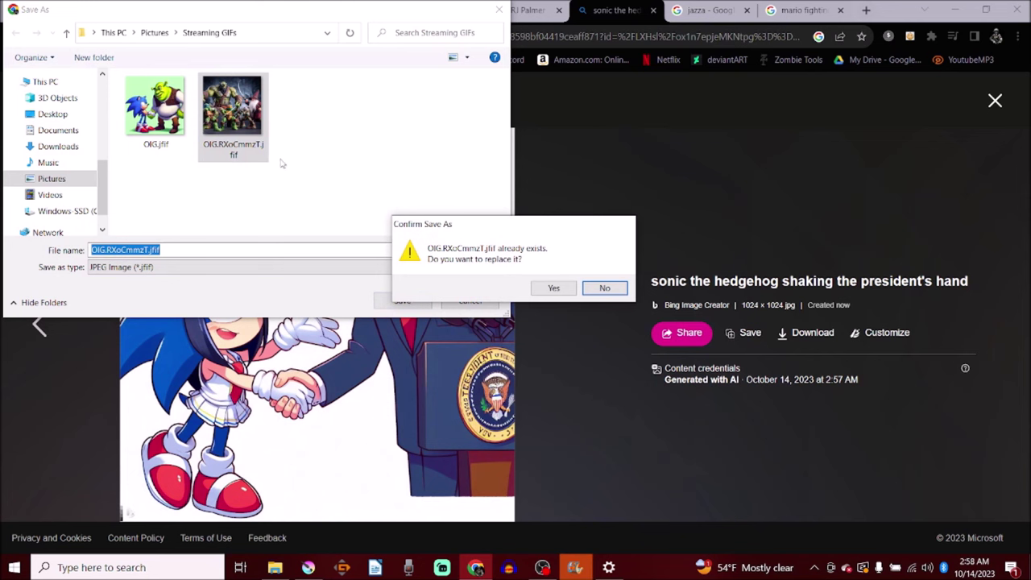
left_click(604, 287)
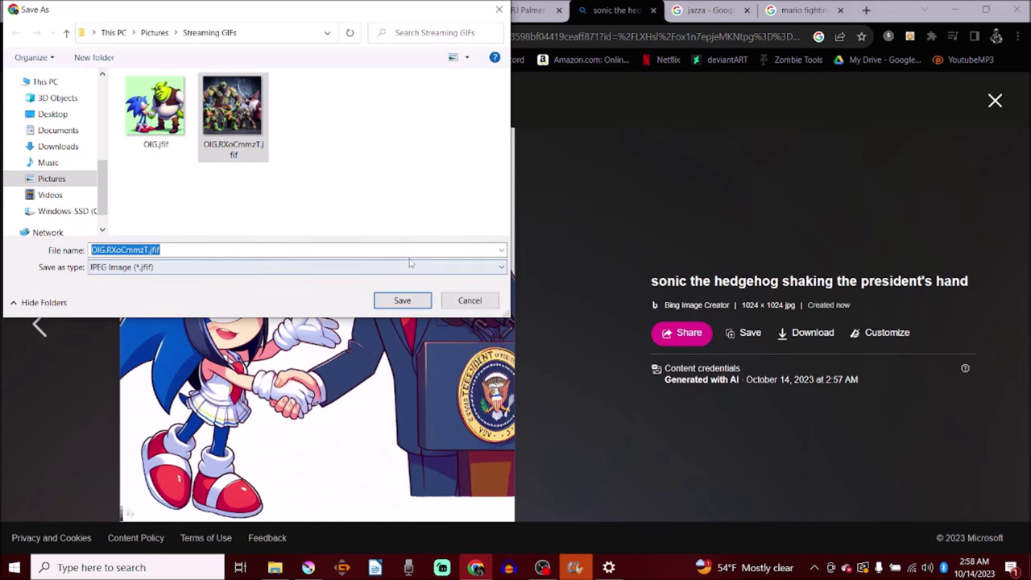
left_click(401, 301)
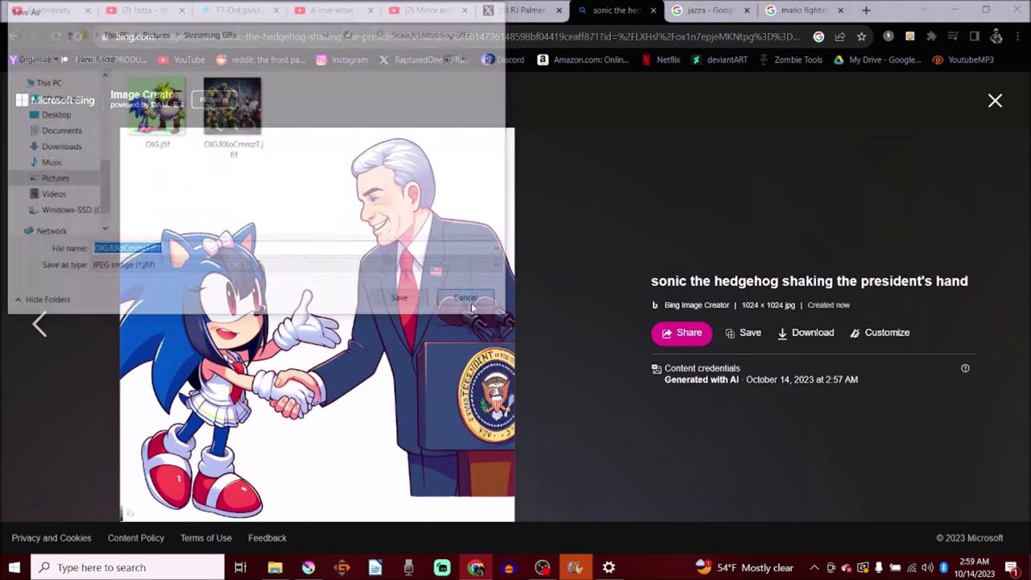
Step: Save the cartoon image of Sonic with the president at the podium as OIG (1).jfif and return to the prompt
key("Right")
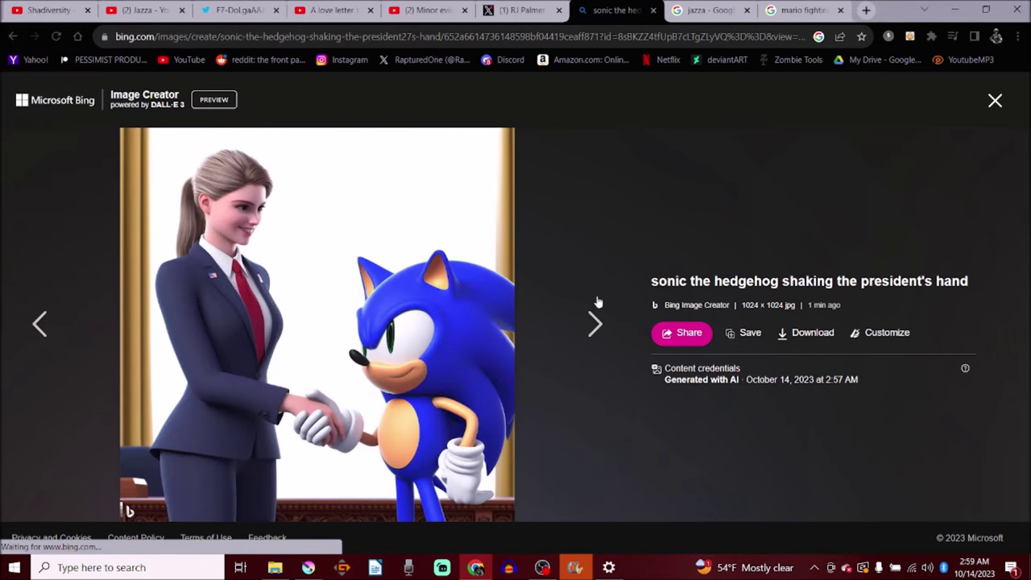
key("Right")
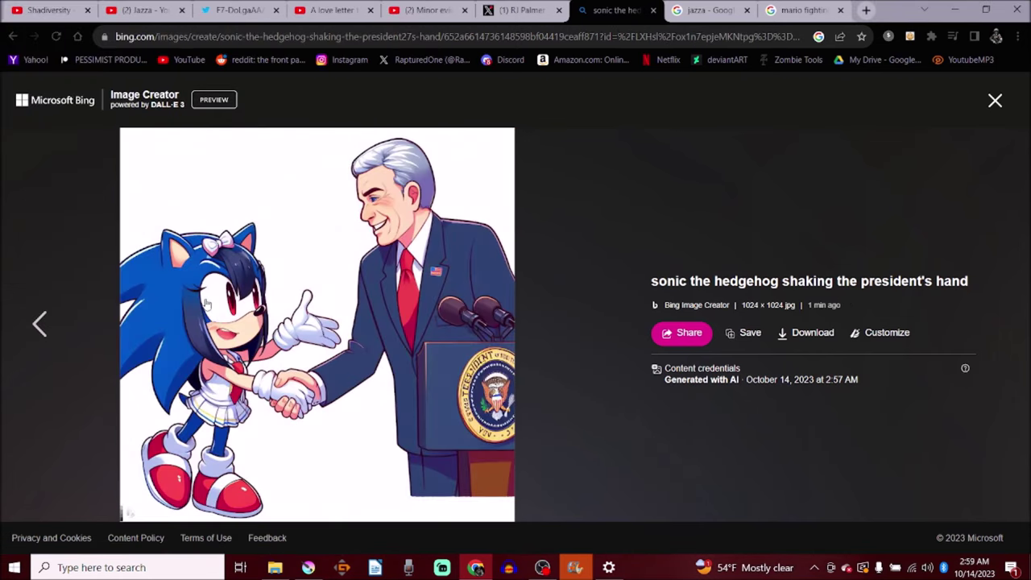
right_click(207, 303)
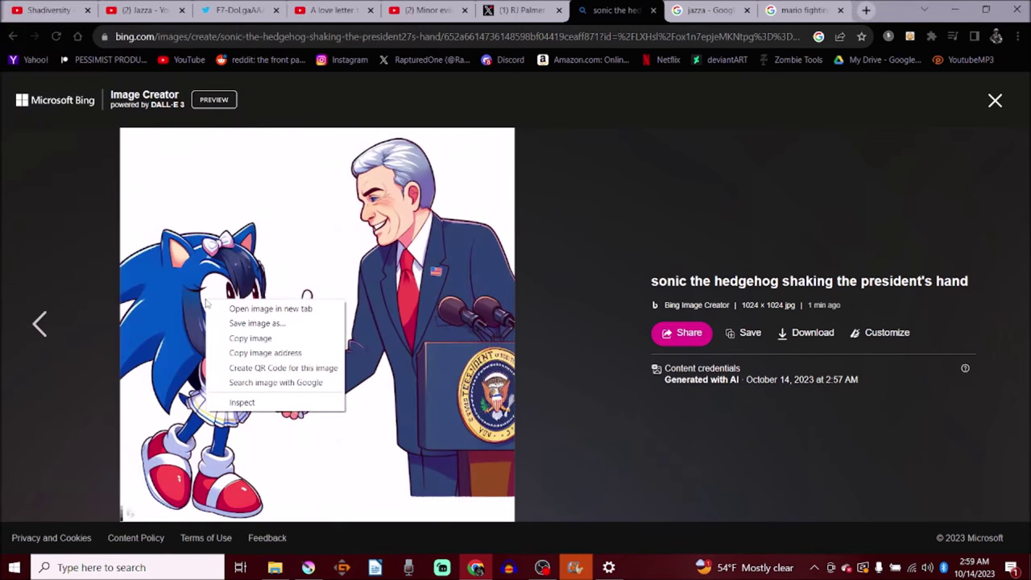
left_click(250, 324)
left_click(402, 299)
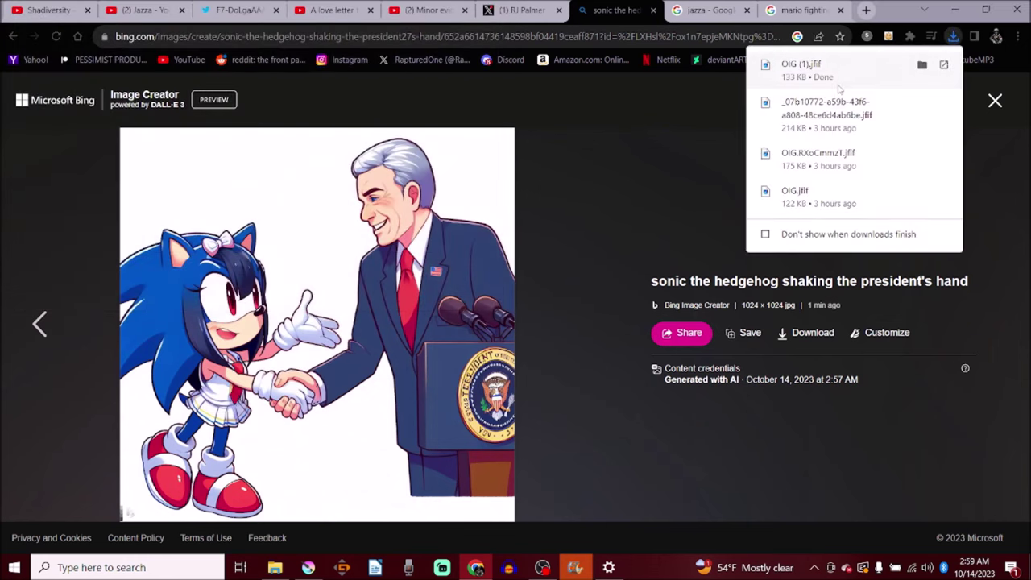
left_click(995, 101)
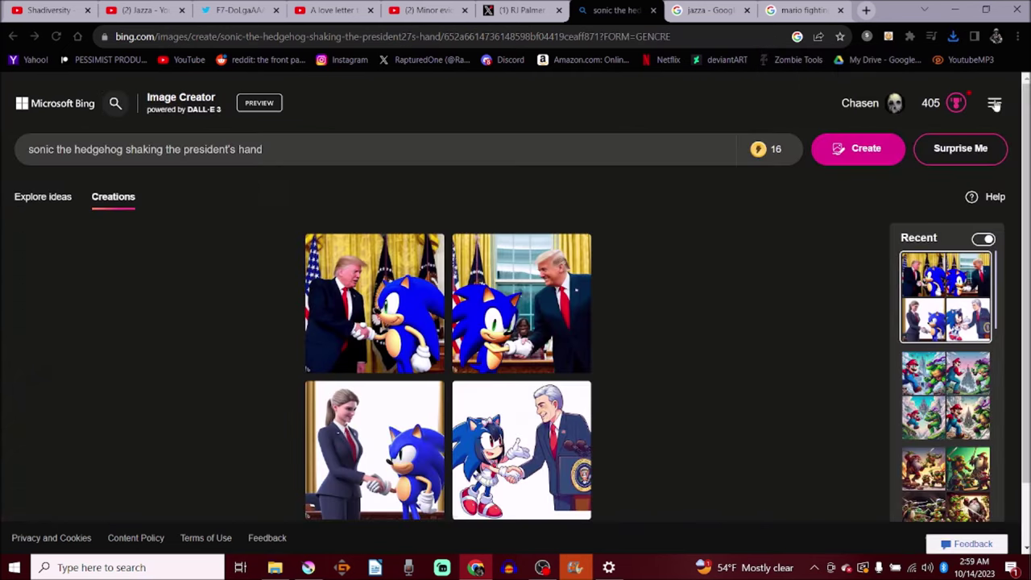
Step: Replace the prompt with "baby fighting a hydrogen bomb" and request the images
left_click_drag(293, 149, 2, 127)
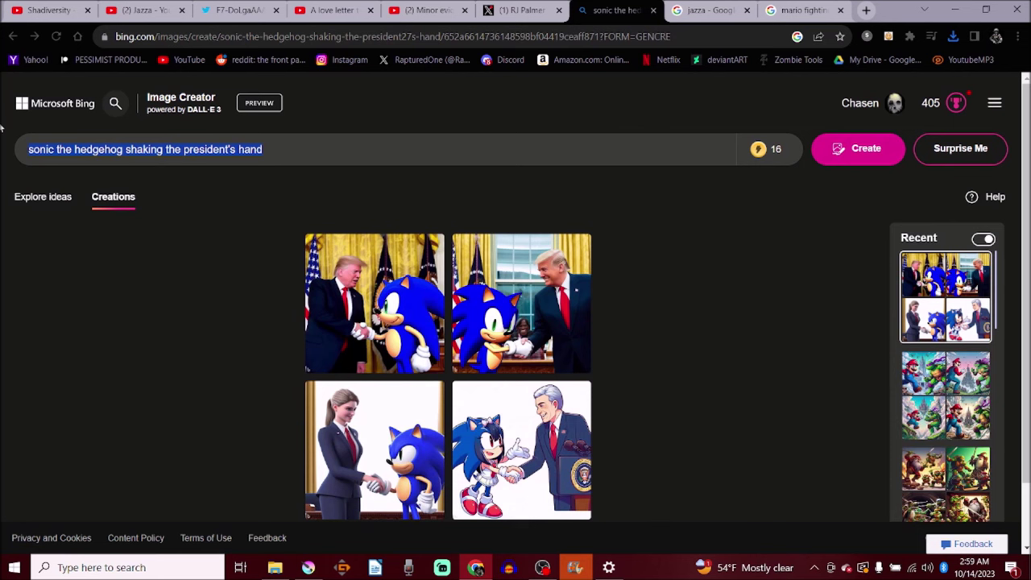
type("baby fightinbg")
key("BackSpace")
key("BackSpace")
key("BackSpace")
type("nng g a hydr")
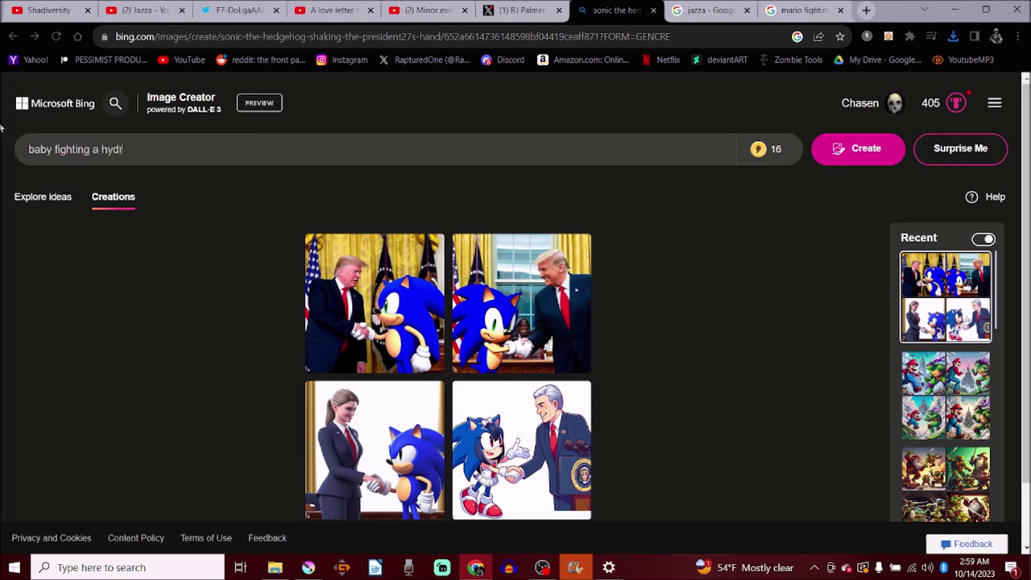
type("igeogen bomb")
key("Return")
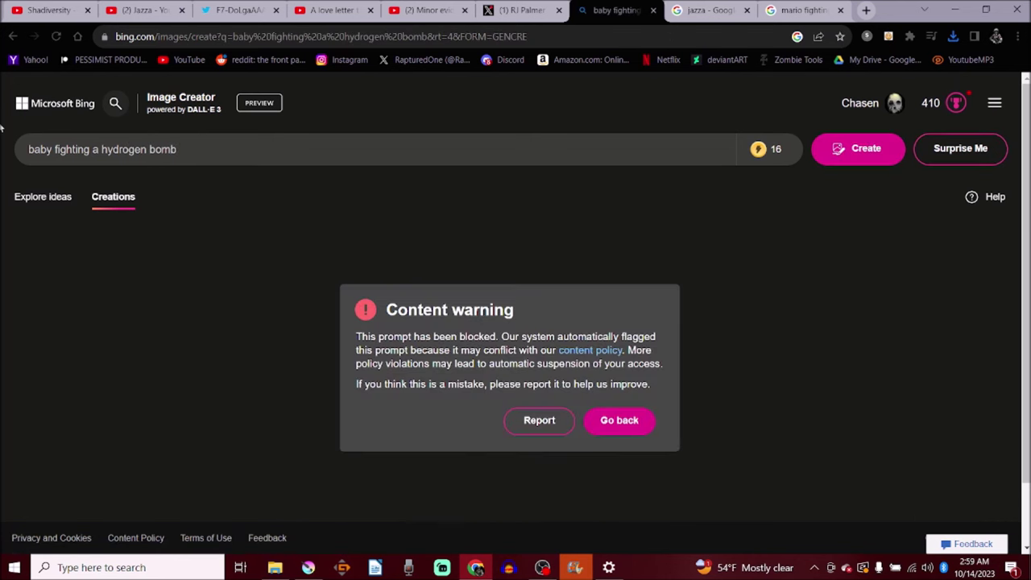
Step: Replace the prompt with "toddler fighting a pack of pitbulls" and request the images, submitting it twice
left_click_drag(177, 150, 56, 157)
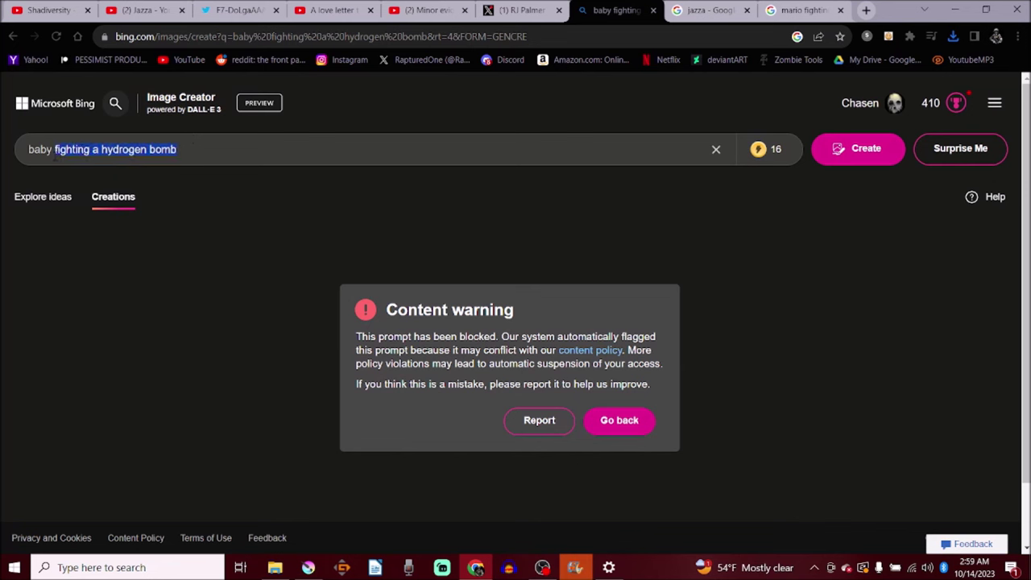
key("BackSpace")
key("BackSpace")
key("BackSpace")
key("BackSpace")
key("BackSpace")
key("BackSpace")
type("toddler nfl")
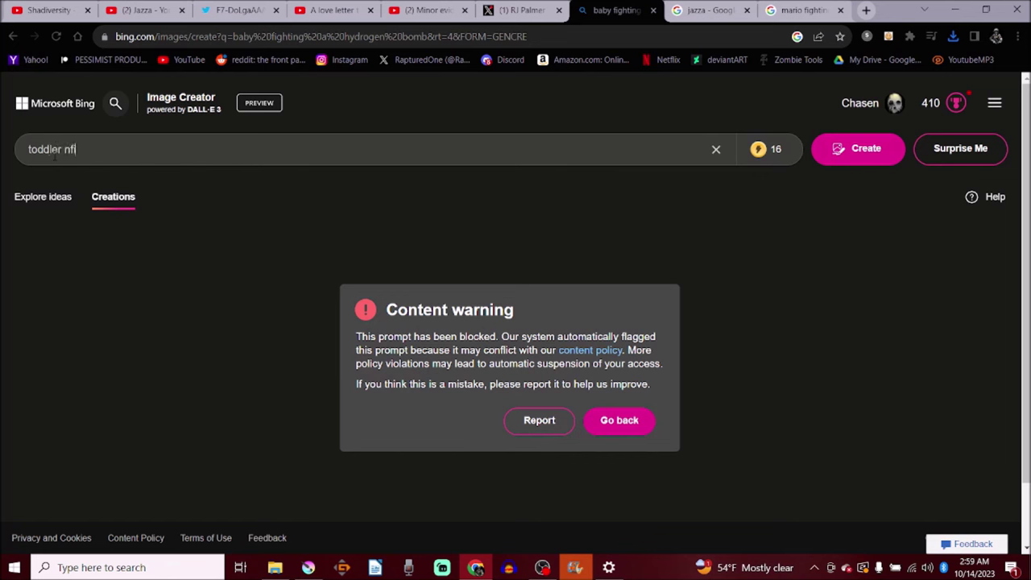
type("fighting a pack of pitbulls")
key("Return")
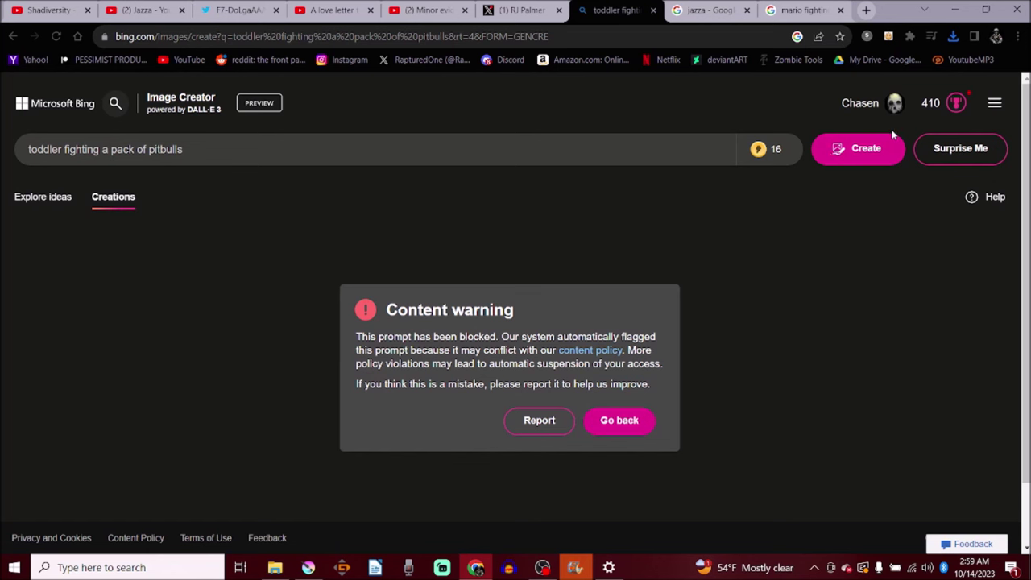
left_click(878, 153)
Step: Change "pitbulls" in the prompt to "dogs" and create the images
left_click(185, 159)
double_click(194, 149)
type("dogs")
key("Return")
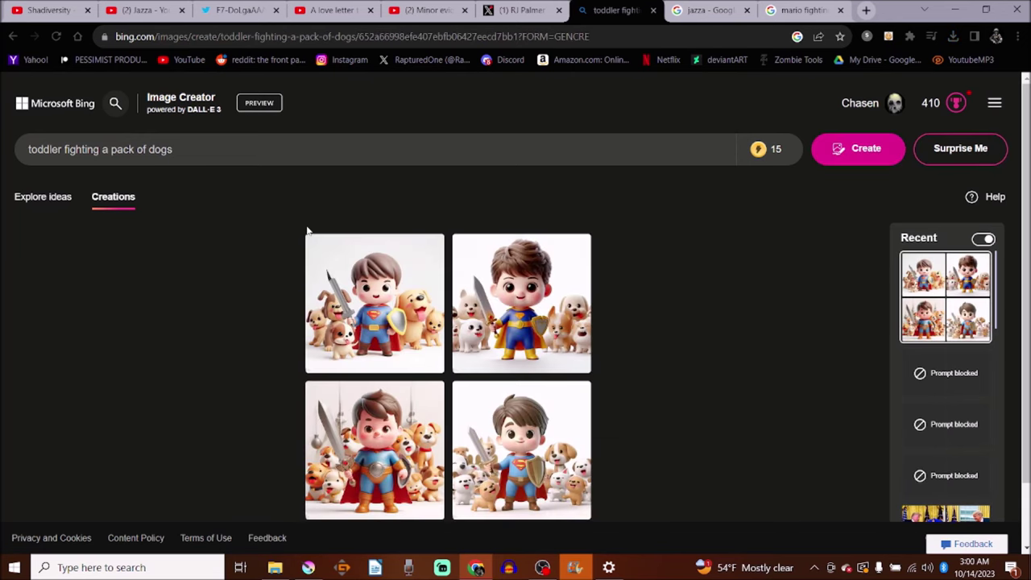
Step: Examine each of the four generated toddler and dogs images enlarged and return to the prompt
left_click(364, 294)
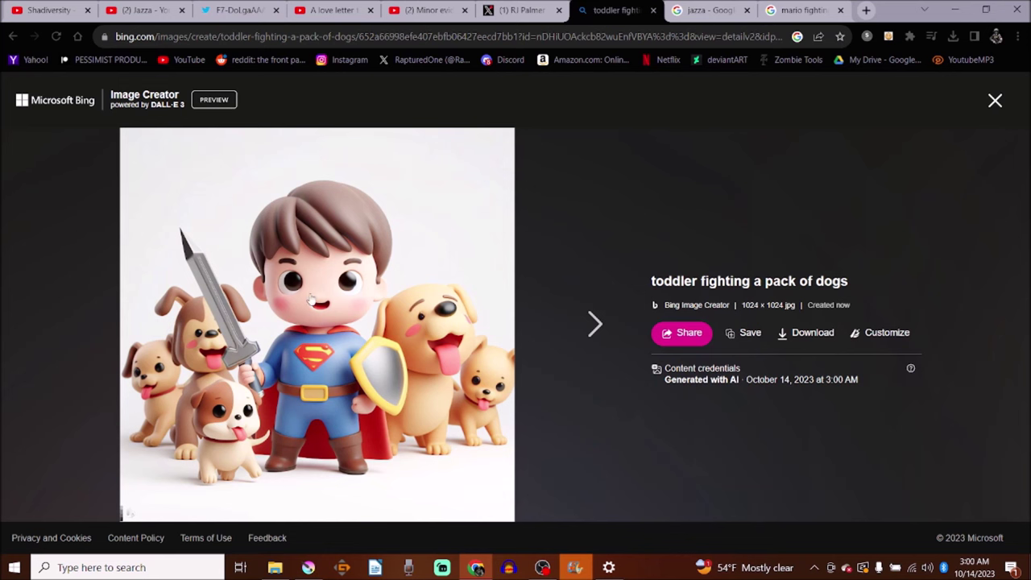
left_click(579, 316)
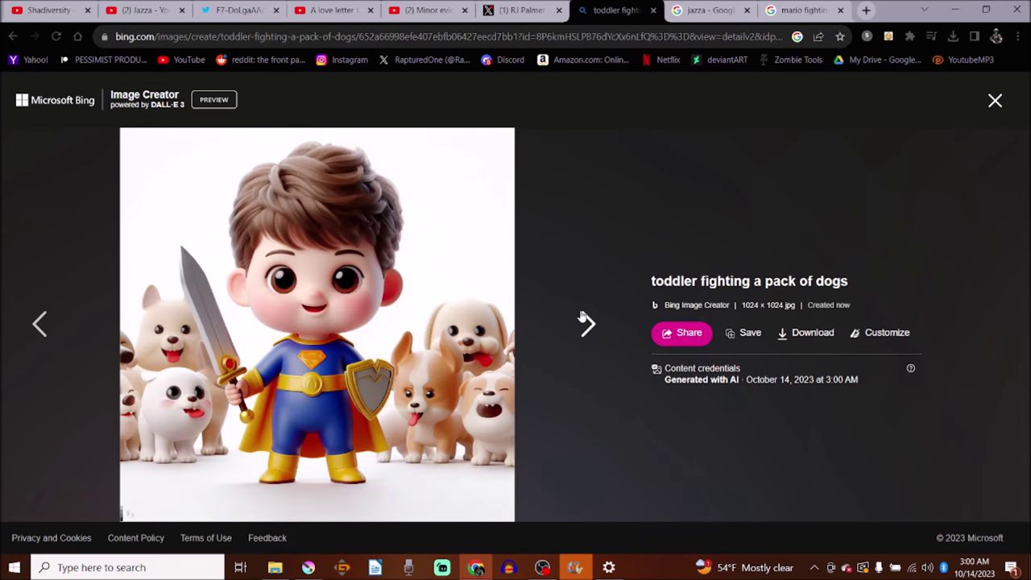
left_click(582, 316)
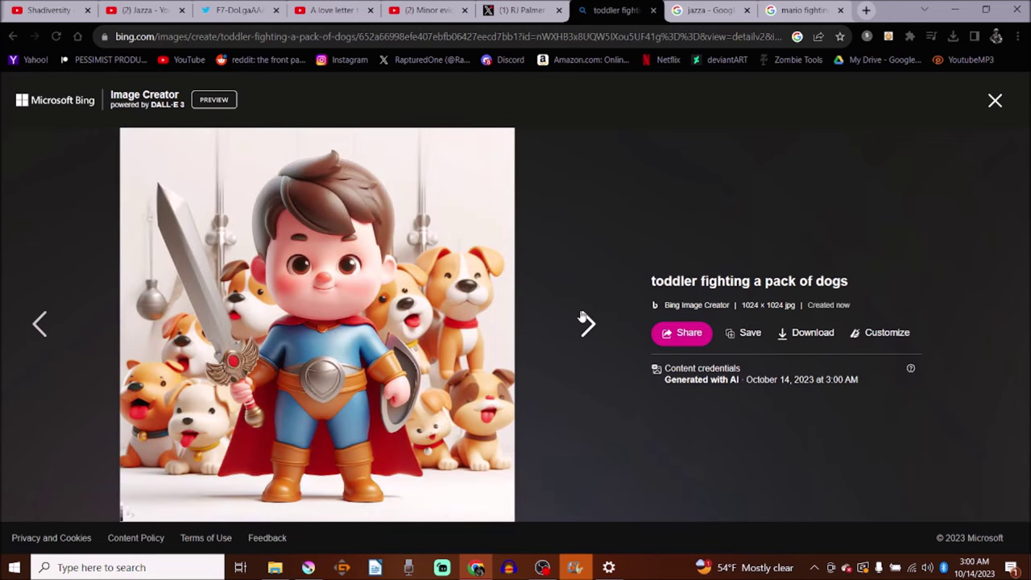
left_click(581, 316)
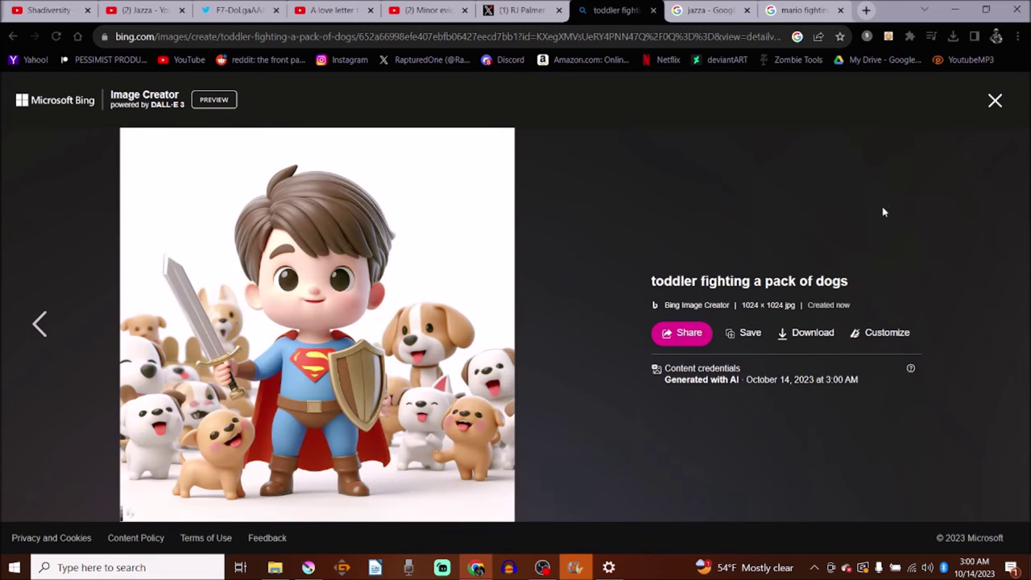
left_click(994, 101)
Step: Replace the prompt with "pitbullk" and create the images
left_click_drag(183, 158, 2, 204)
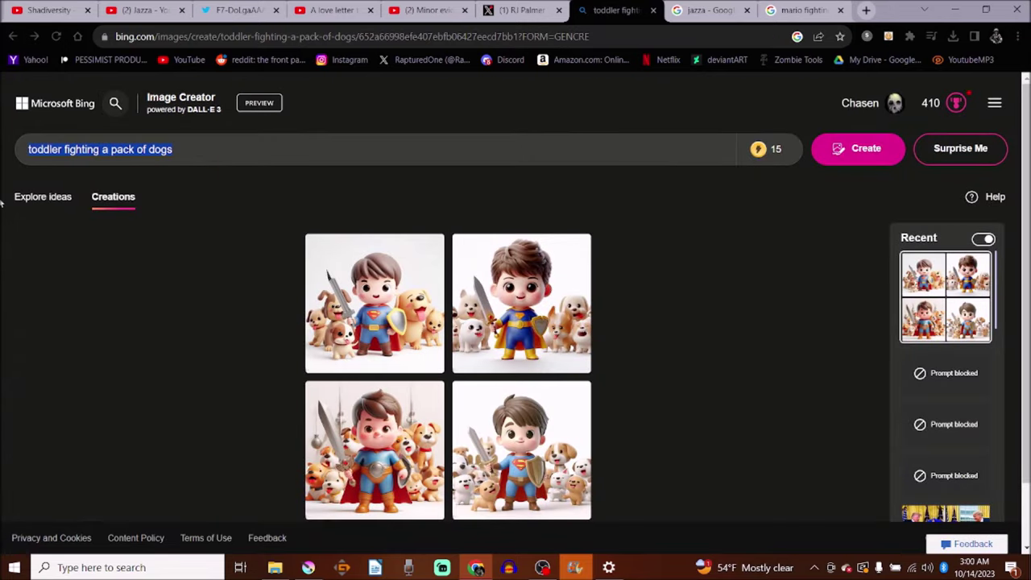
type("pitbullk")
key("Return")
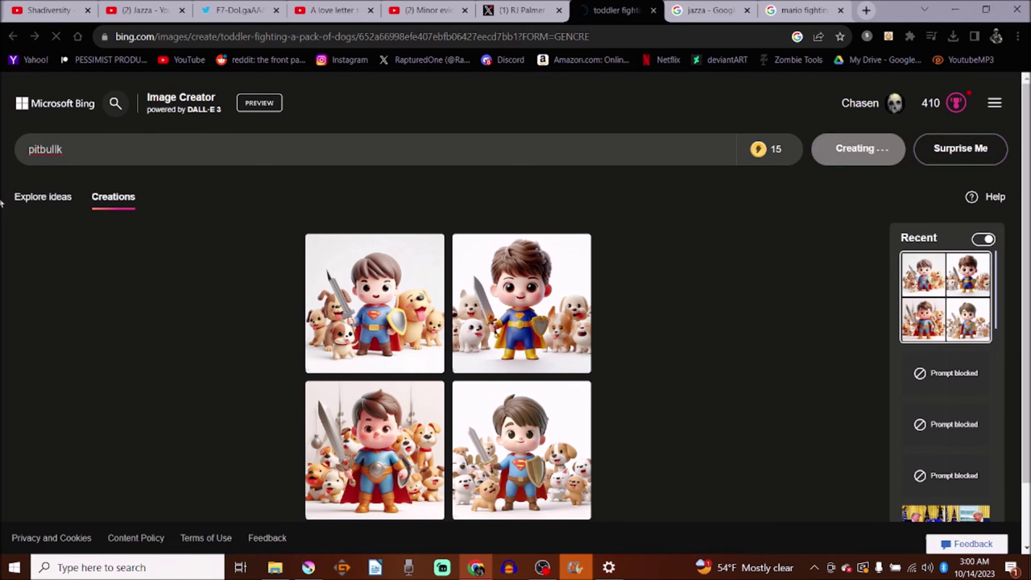
Step: Correct and extend the prompt to "pitbull fighting a pack of toddlers" and request the images
left_click(95, 157)
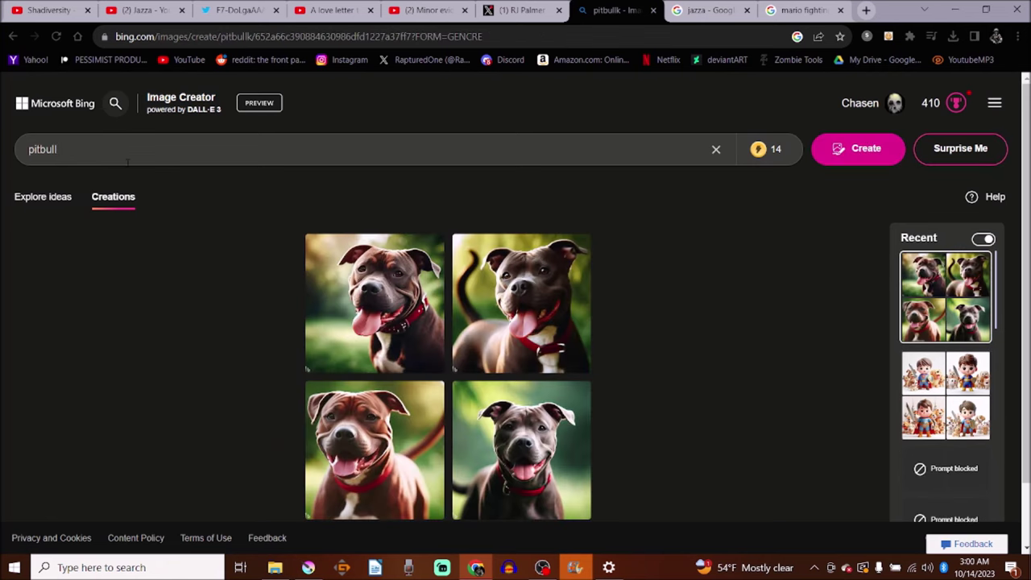
type("fighting a pack")
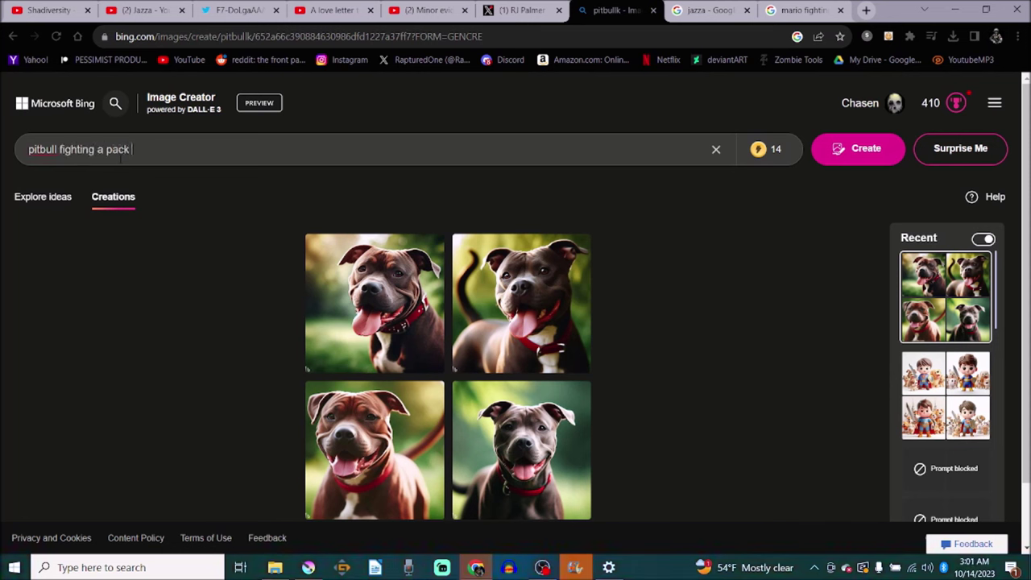
type(" of toddlers")
key("Return")
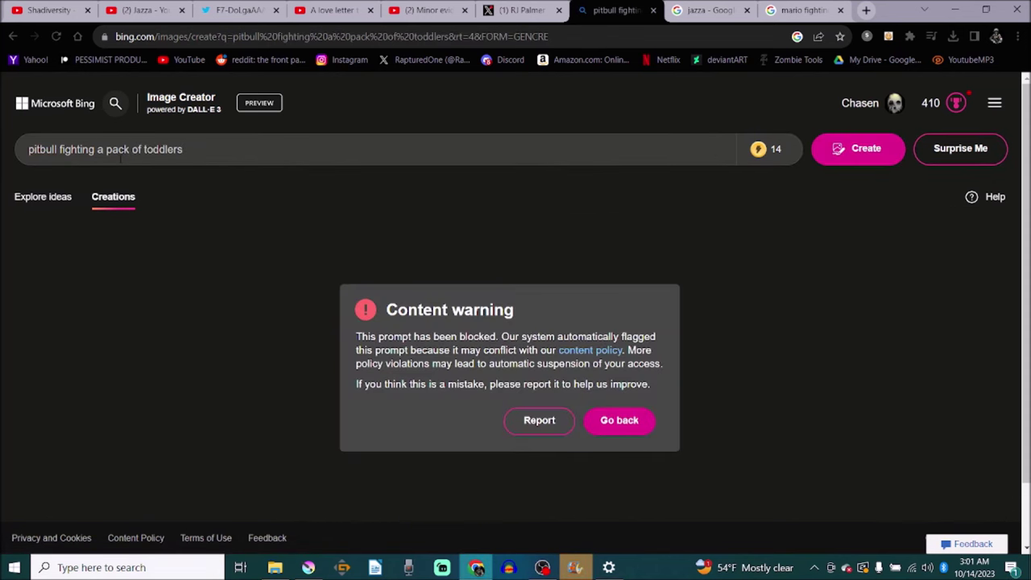
left_click(832, 145)
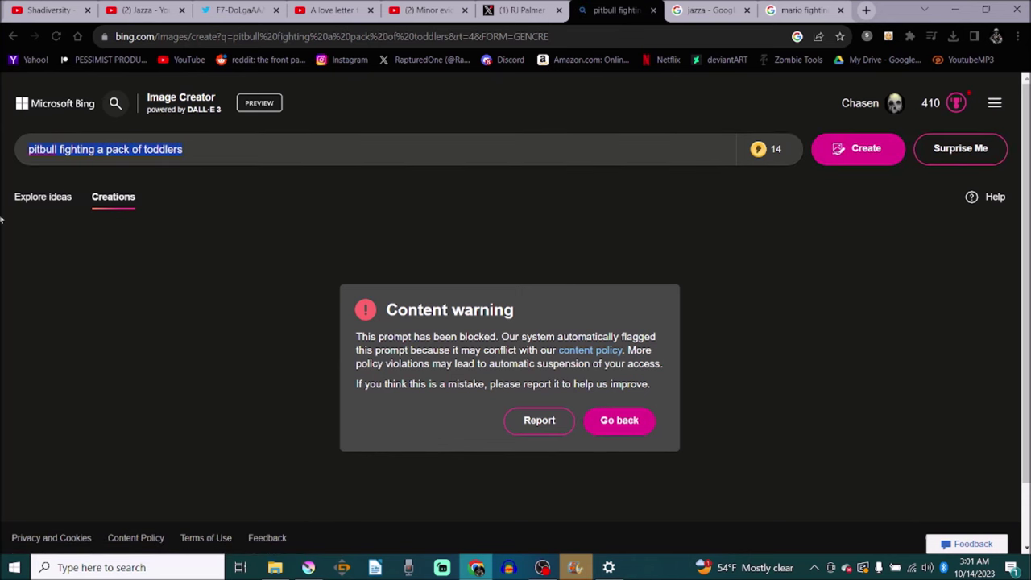
Step: Replace the blocked prompt with "pitbull vs goku" and create the images
key("BackSpace")
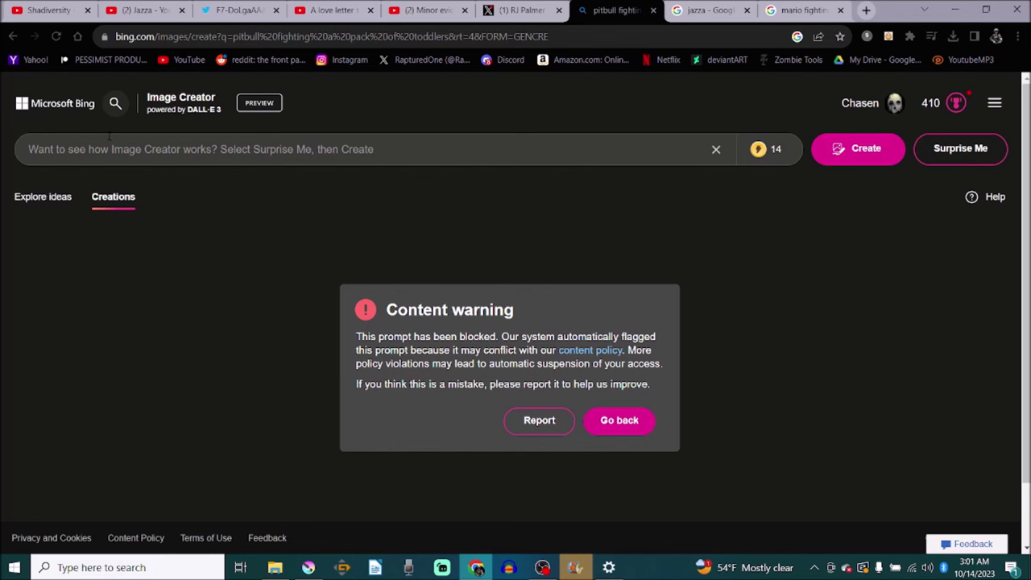
type("pit")
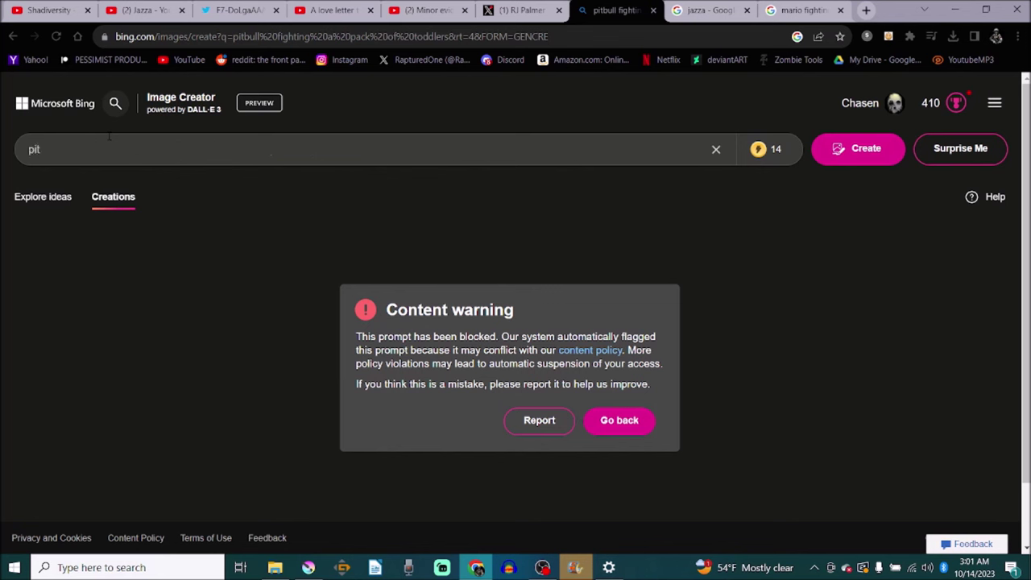
type("ll vs goku")
key("Return")
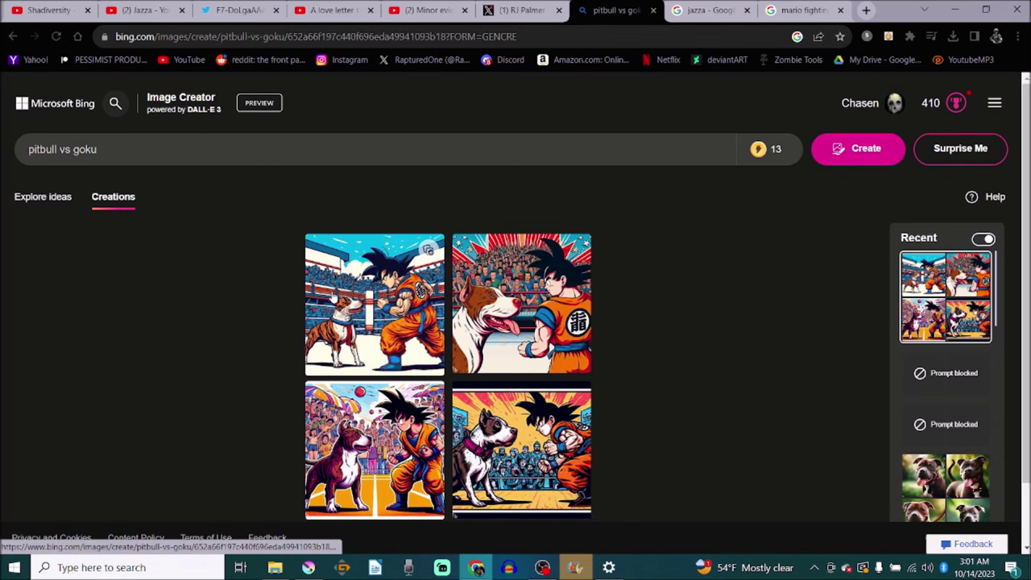
Step: Examine the four generated pitbull and Goku images enlarged, comparing them back and forth, and return to the prompt
left_click(331, 292)
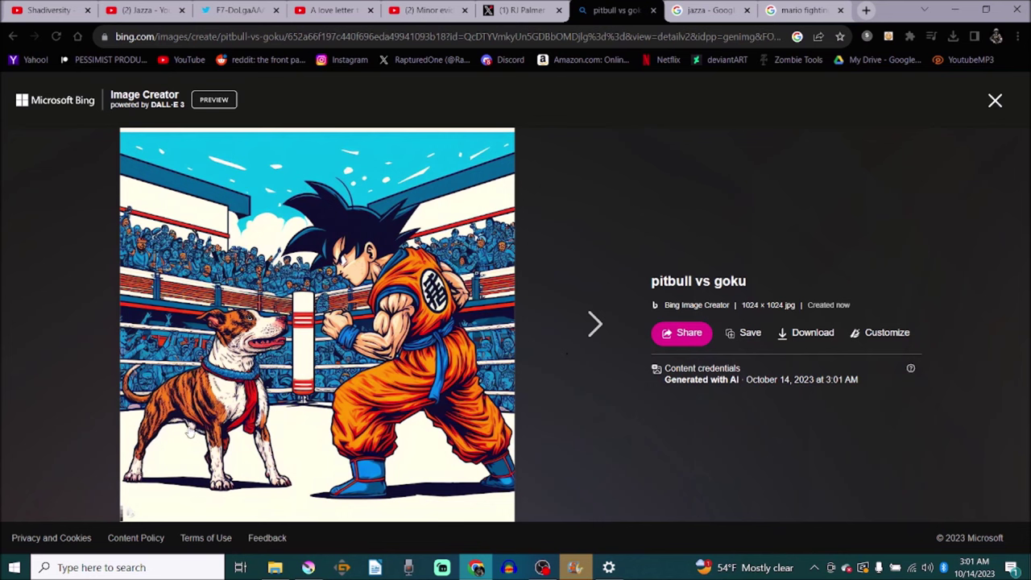
left_click(590, 326)
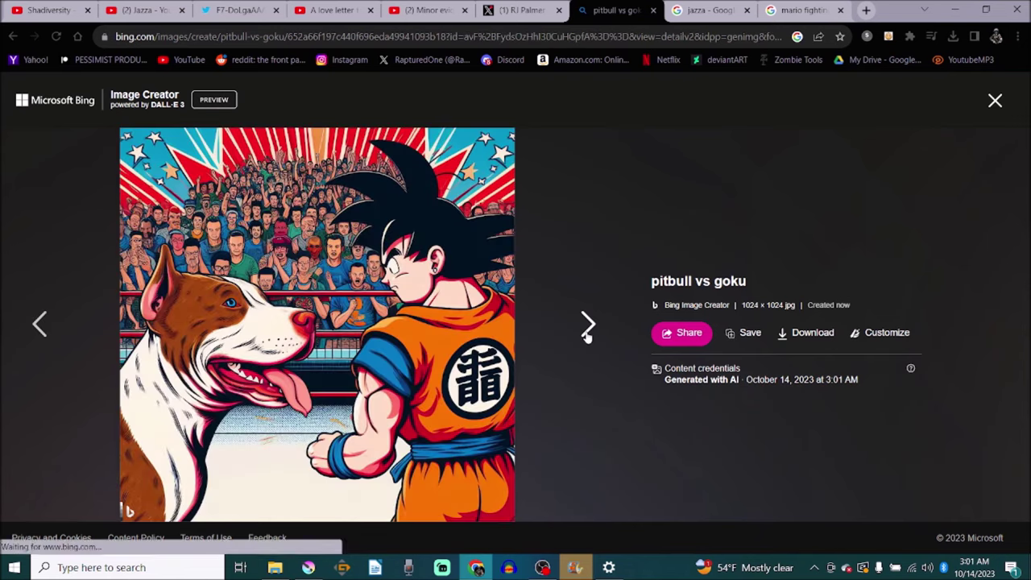
left_click(40, 326)
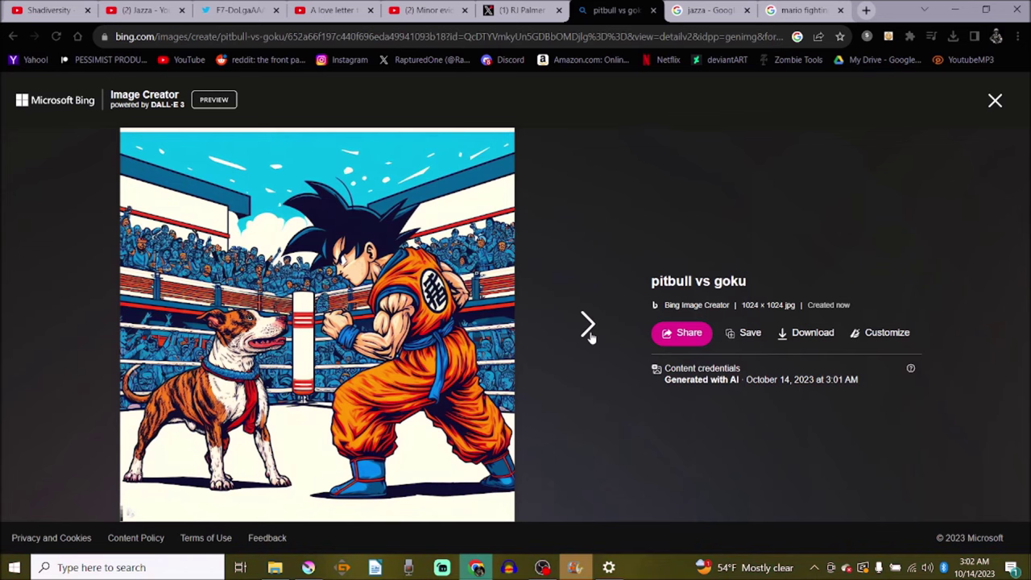
left_click(585, 328)
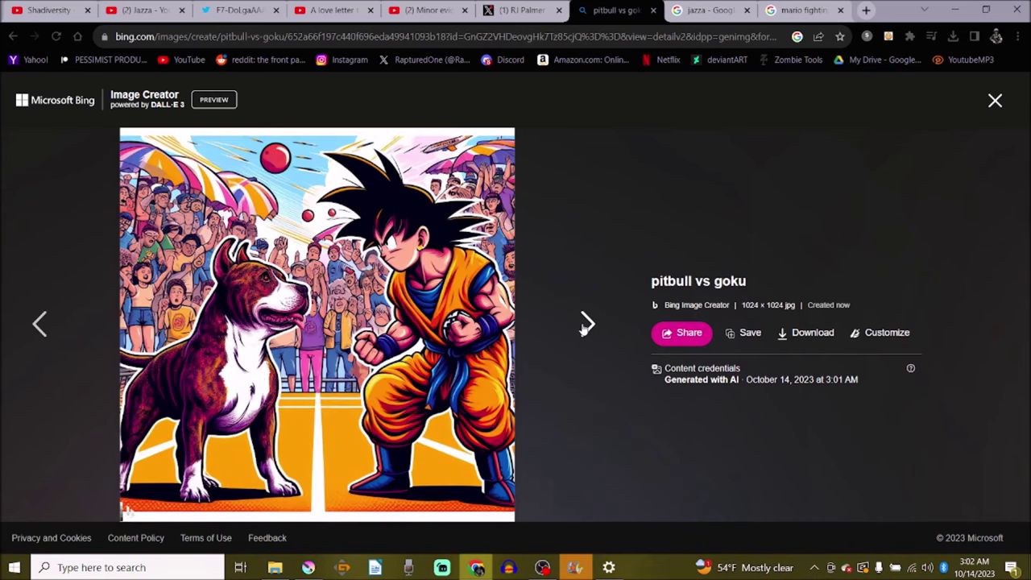
left_click(586, 326)
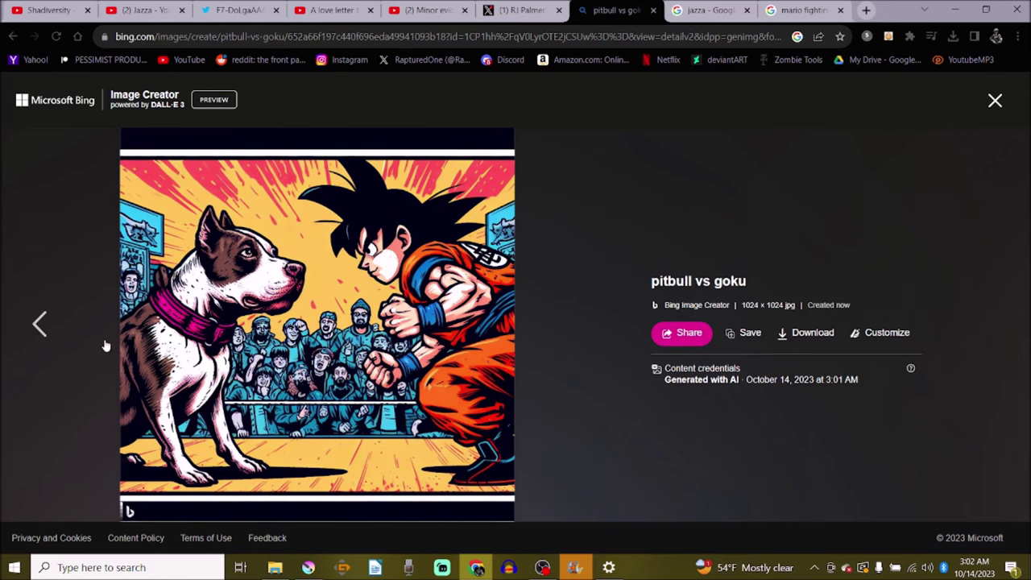
left_click(46, 326)
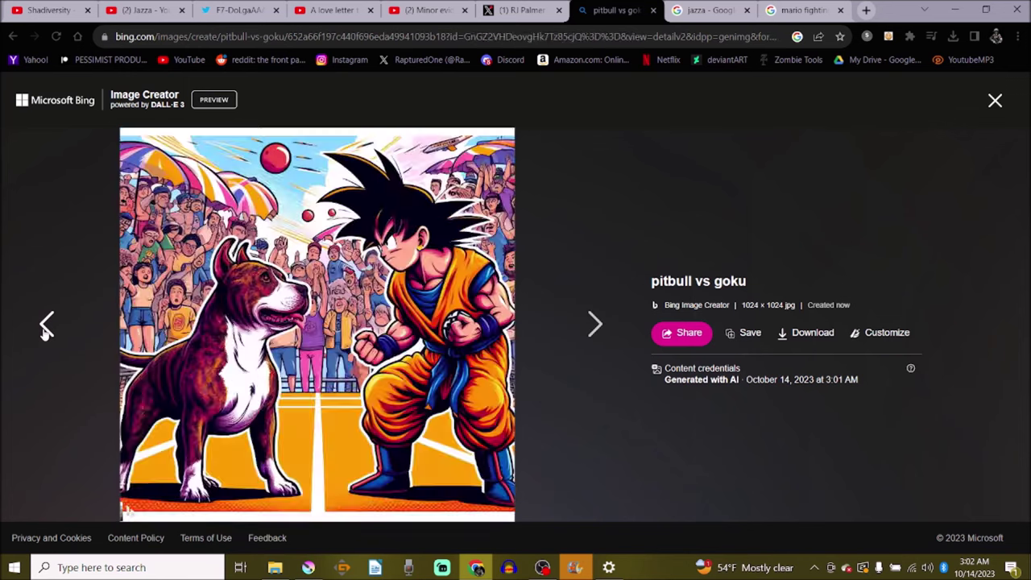
left_click(46, 327)
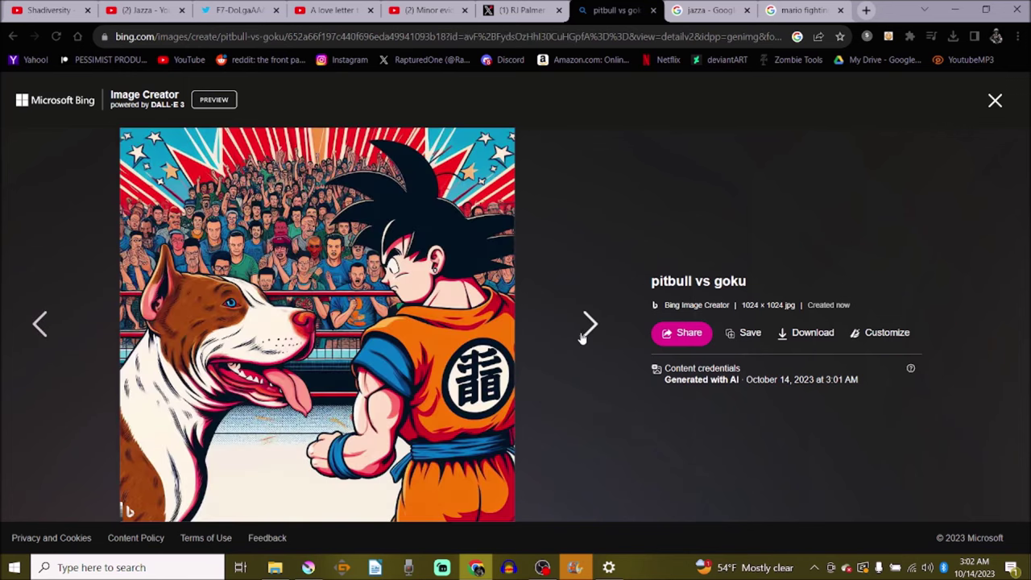
right_click(987, 111)
left_click(994, 103)
left_click(994, 103)
Step: Replace the prompt with "goku vs kirby" and create the images
triple_click(196, 160)
key("BackSpace")
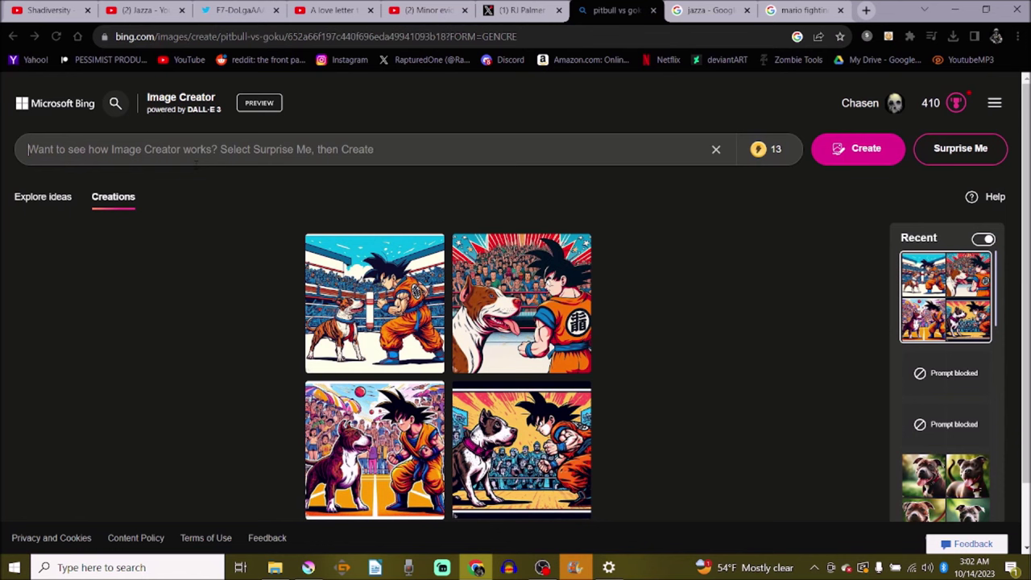
type("g")
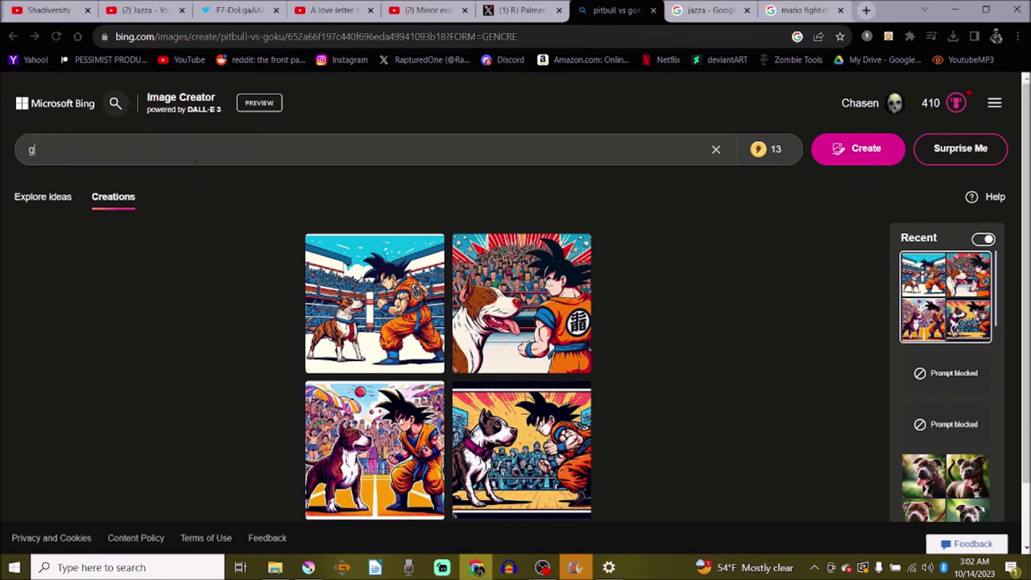
type("oku vs kirby")
key("Return")
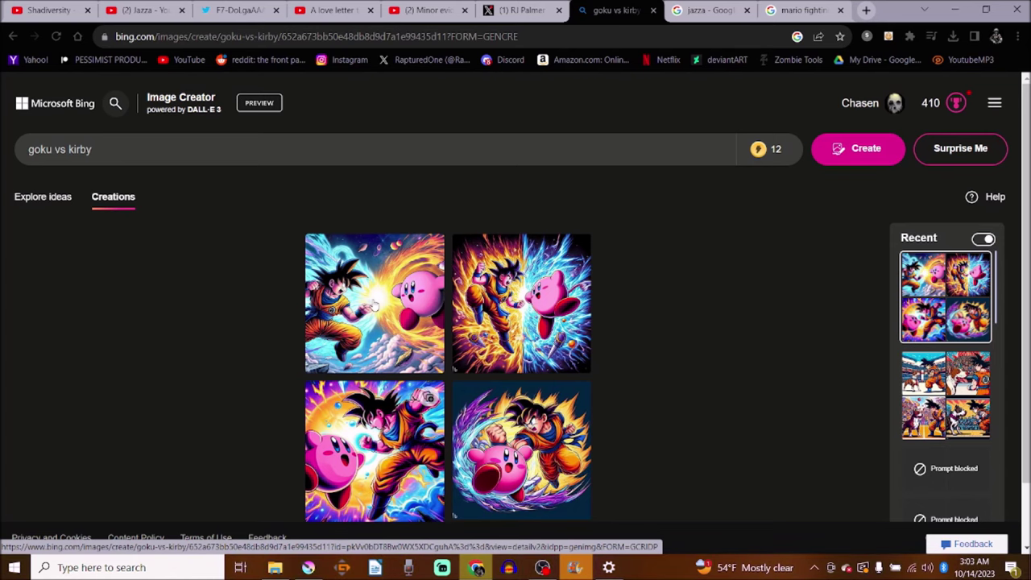
Step: Examine each of the four generated Goku and Kirby images enlarged and return to the prompt
left_click(374, 304)
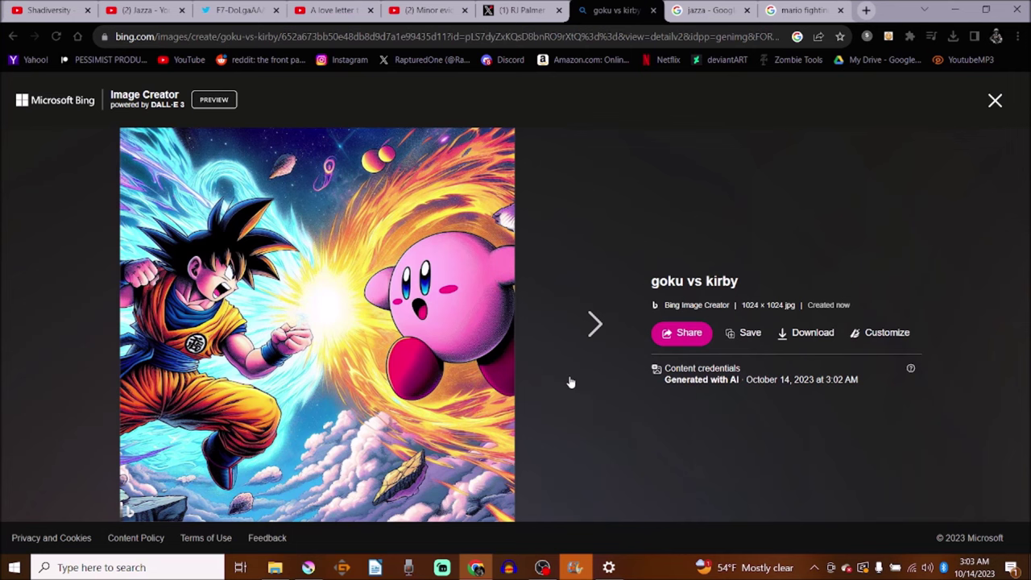
left_click(587, 326)
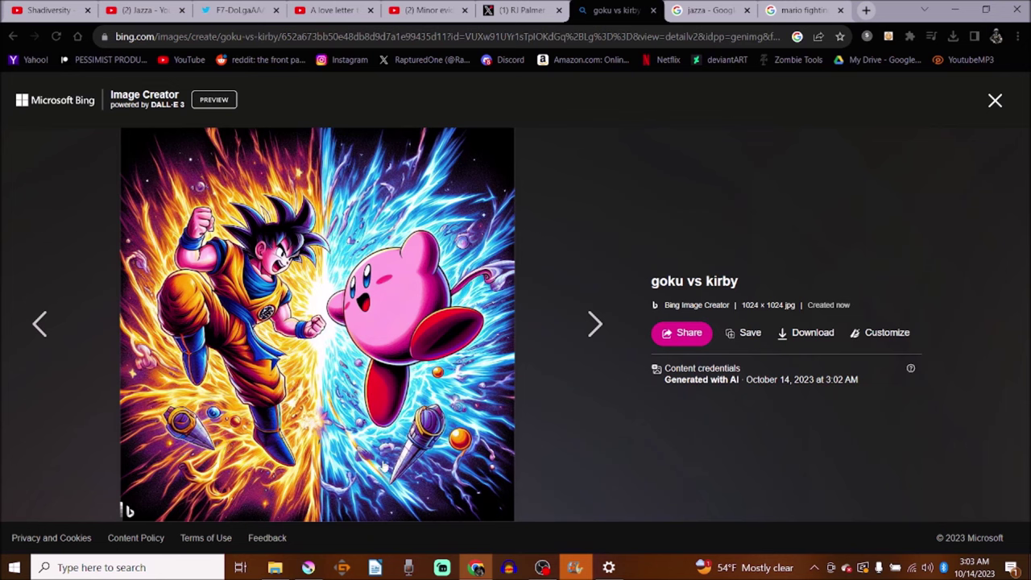
left_click(588, 343)
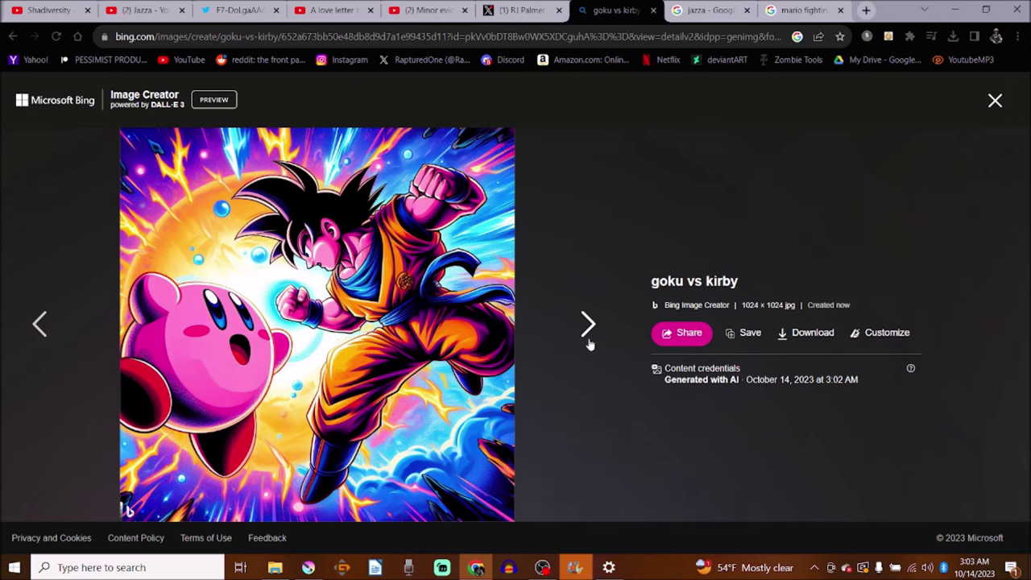
left_click(589, 343)
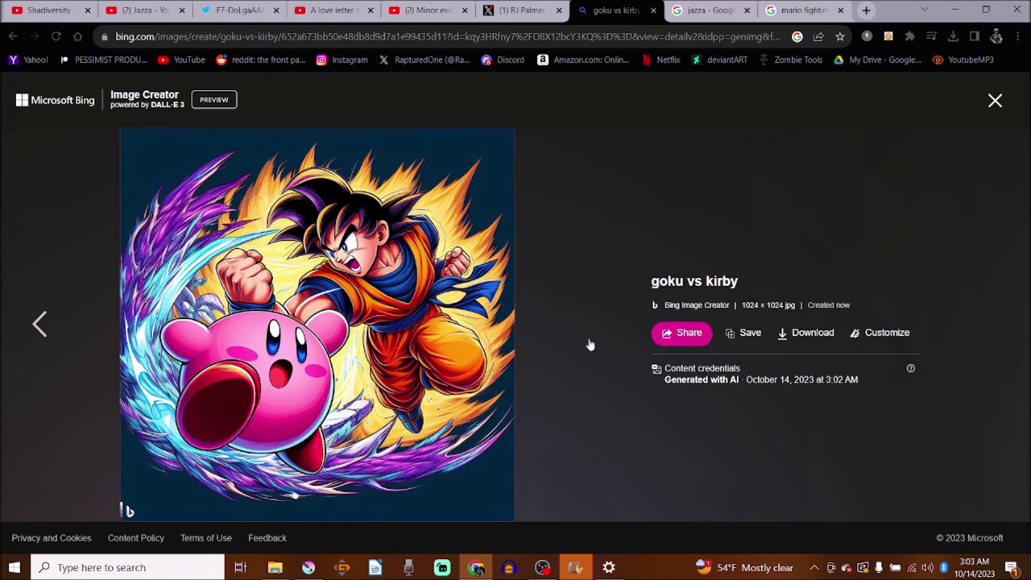
left_click(994, 101)
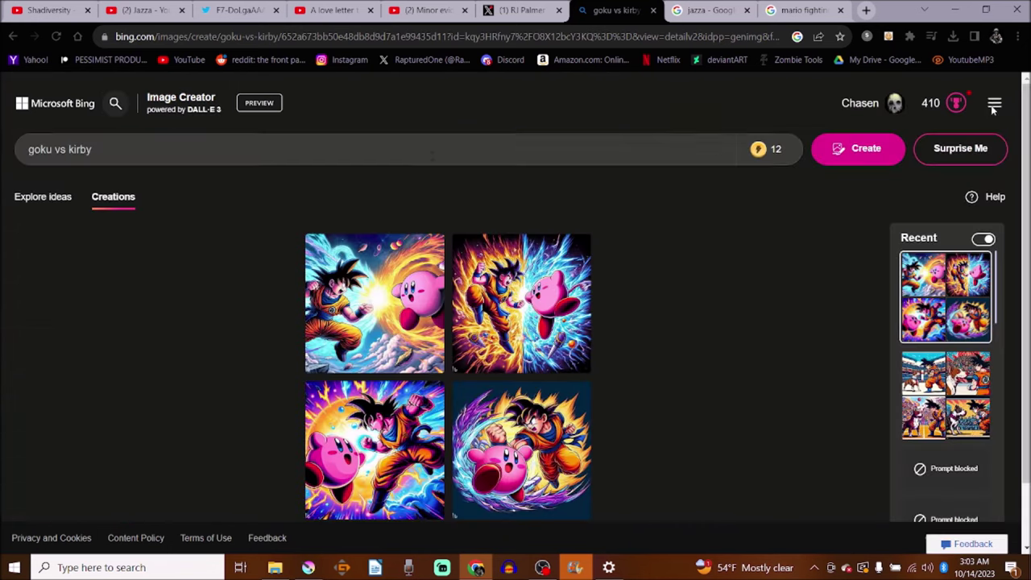
Step: Replace the prompt with "guts from berserk vs doomslayer" and create the images
left_click(366, 148)
key("shift+Left")
key("shift+Left")
key("shift+Left")
key("shift+Left")
key("shift+Left")
key("shift+Left")
key("shift+Left")
key("shift+Left")
key("shift+Left")
key("shift+Left")
key("shift+Left")
key("shift+Left")
key("shift+Left")
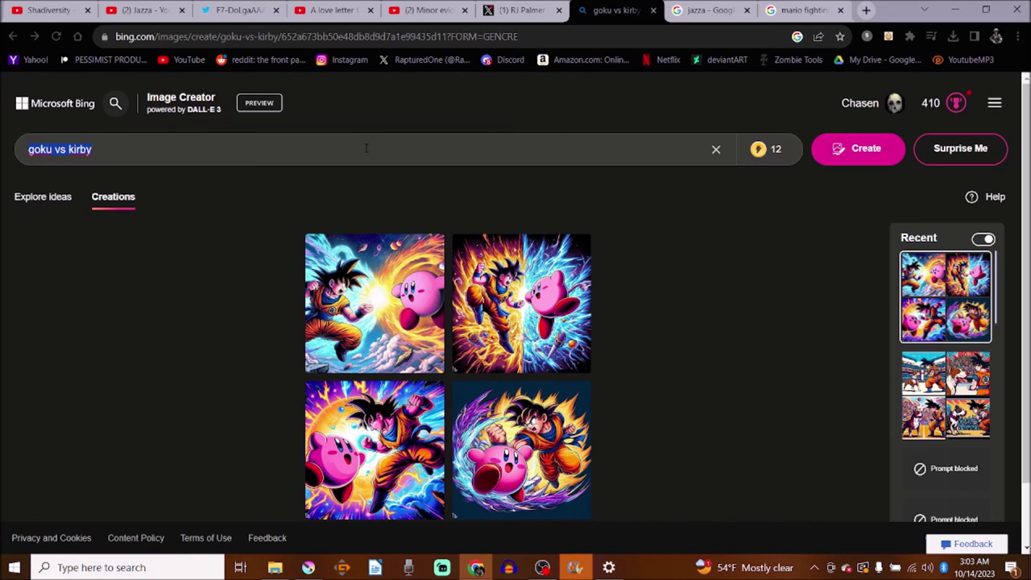
key("BackSpace")
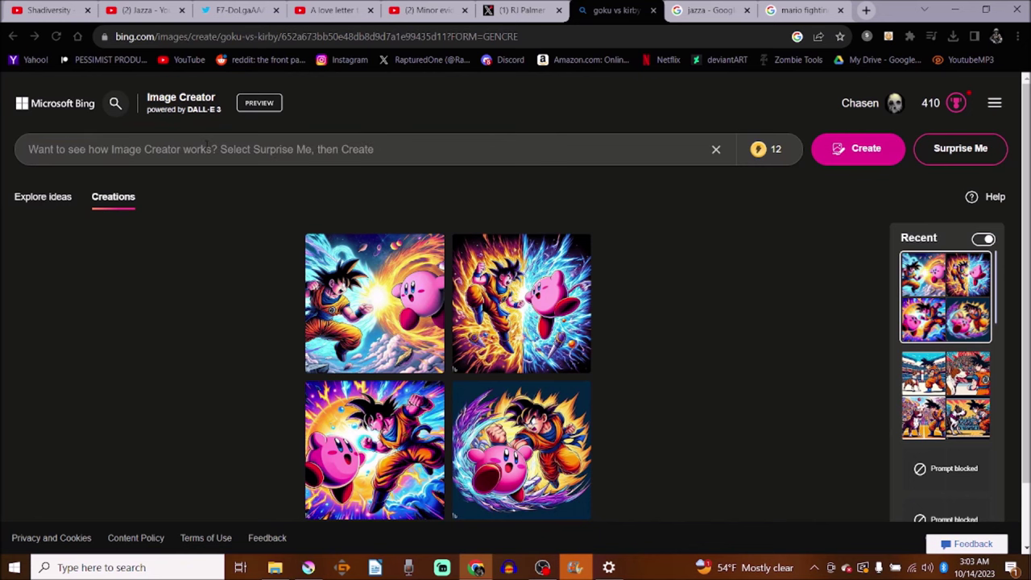
type("guts")
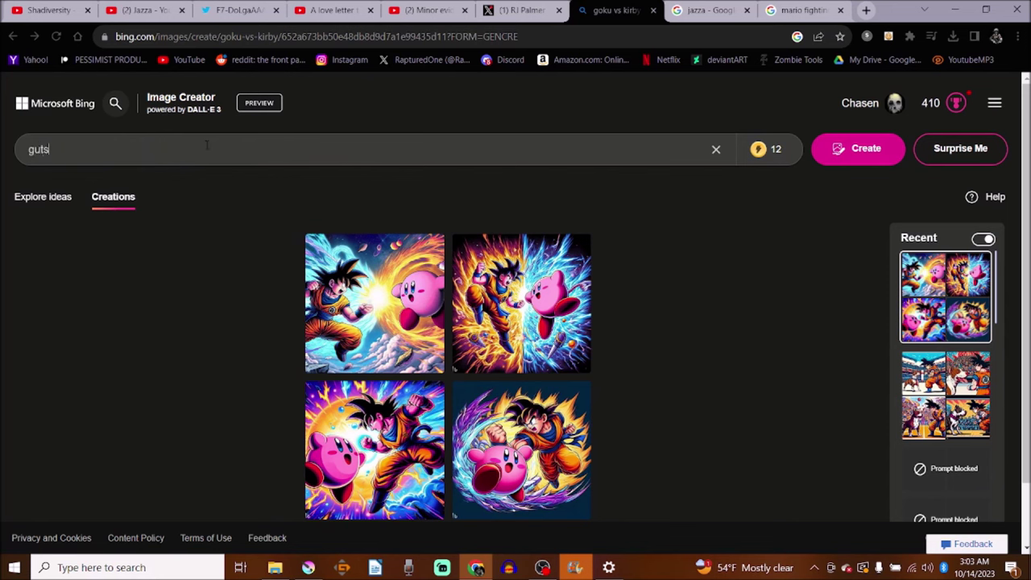
type(" from berserk vs dooms")
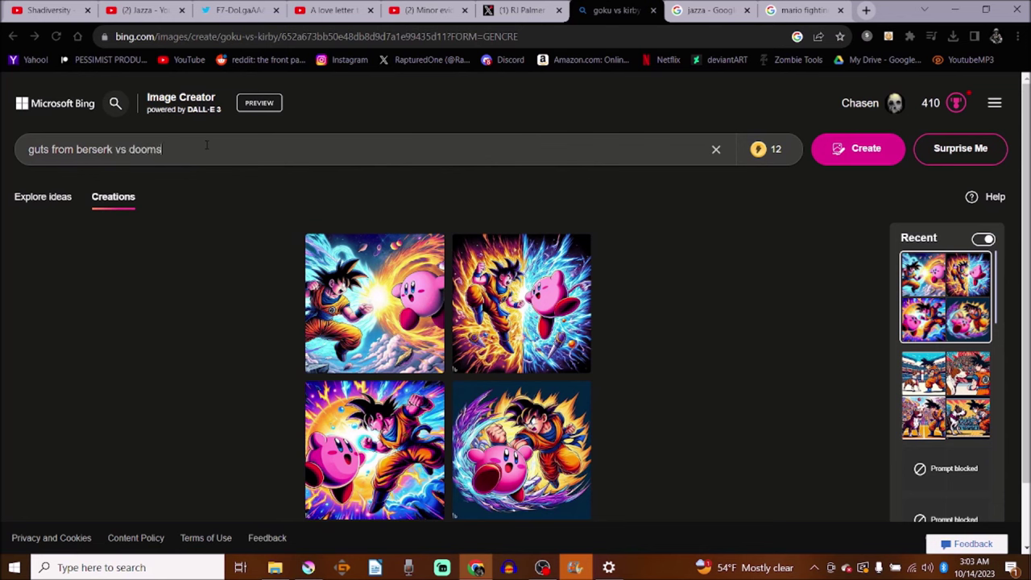
type("layer")
key("Return")
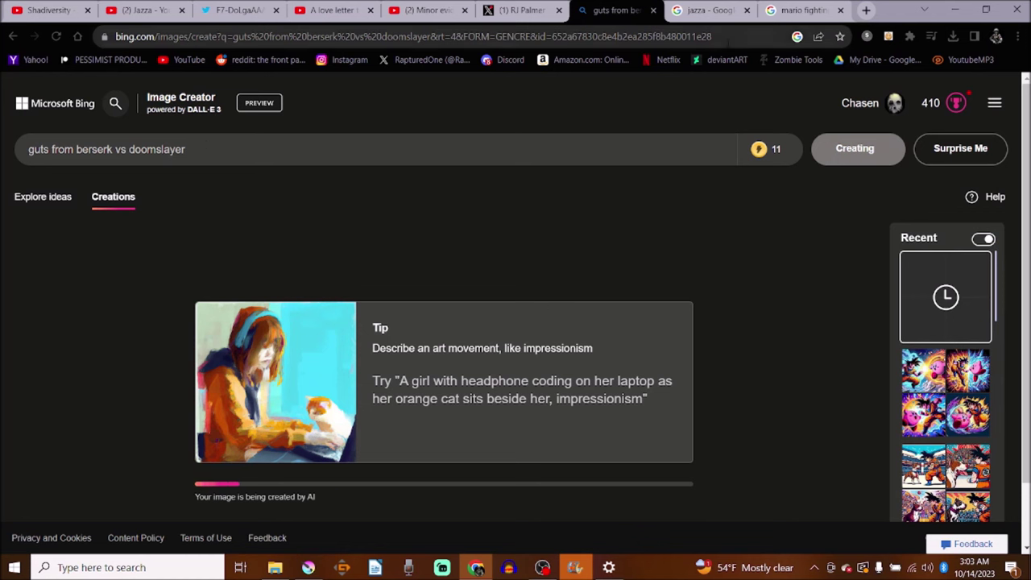
Step: Close the two Google search tabs for "jazza" and "mario fighting"
left_click(747, 11)
left_click(746, 12)
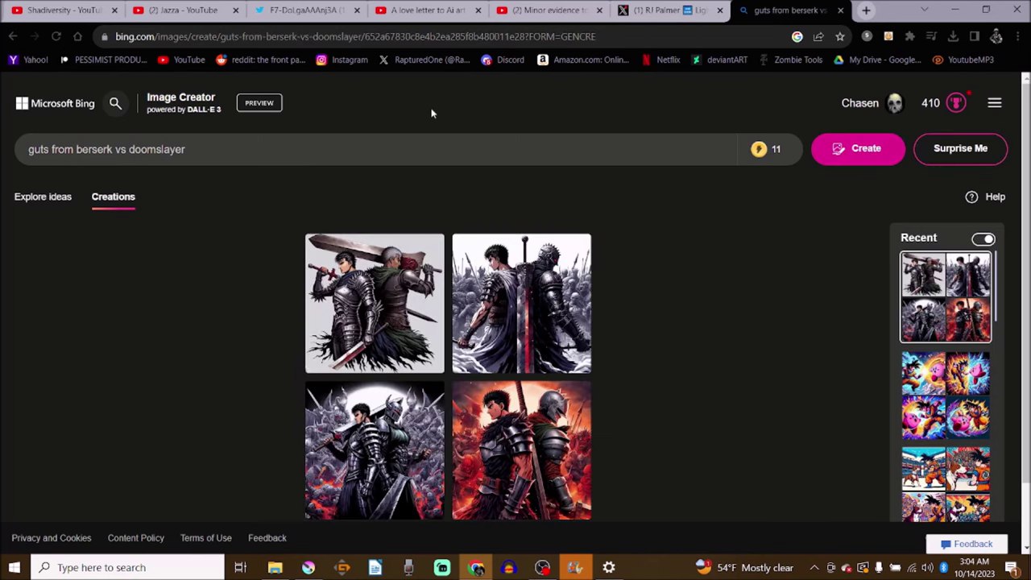
Step: Examine each of the four generated Guts and Doomslayer images enlarged and return to the prompt
left_click(366, 249)
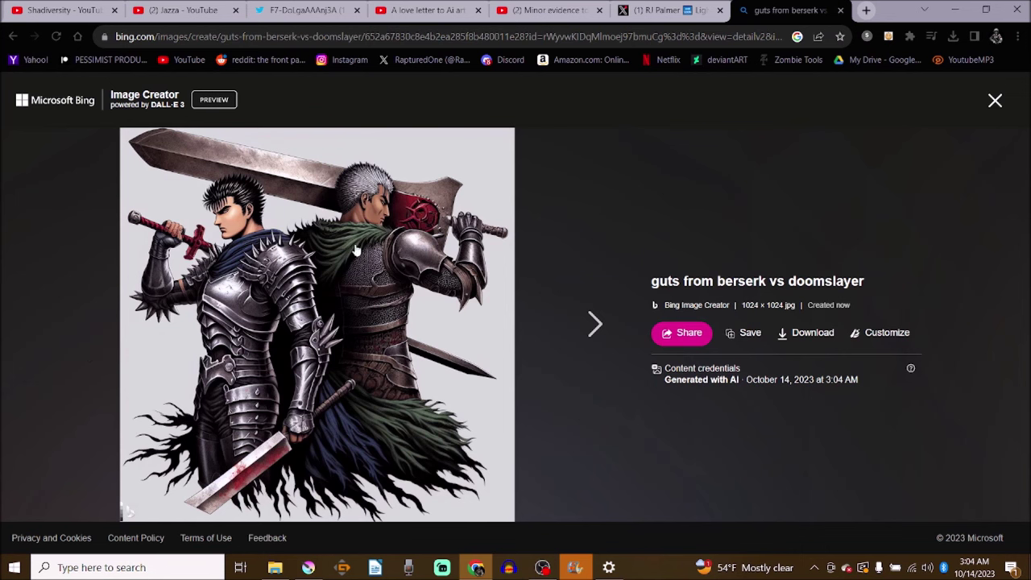
left_click(587, 323)
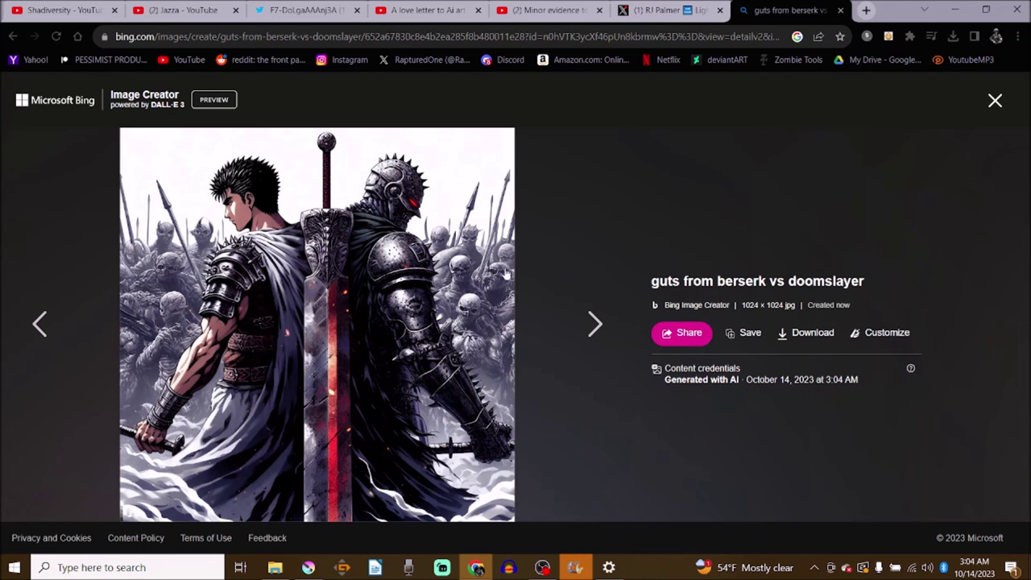
left_click(590, 324)
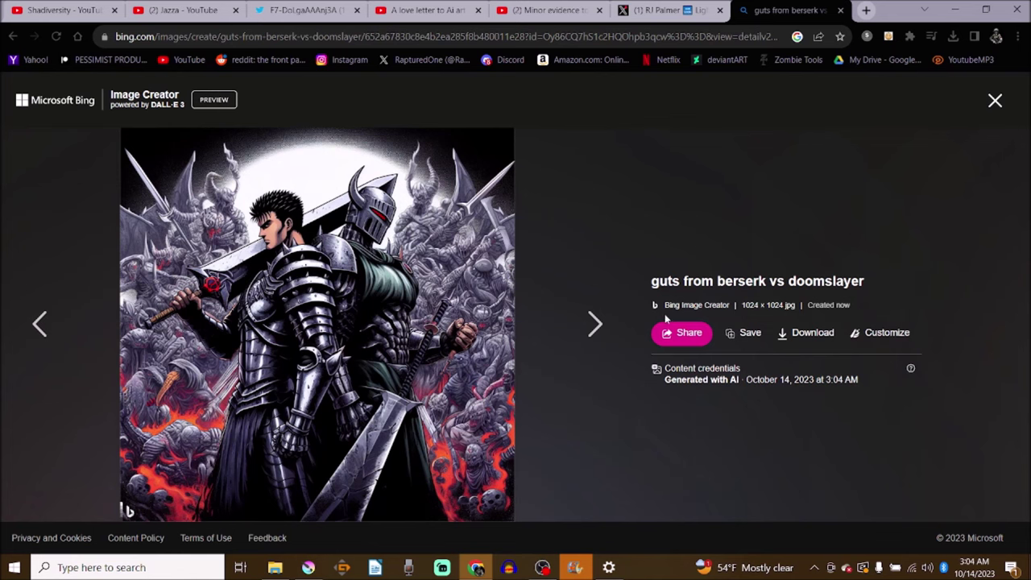
left_click(605, 323)
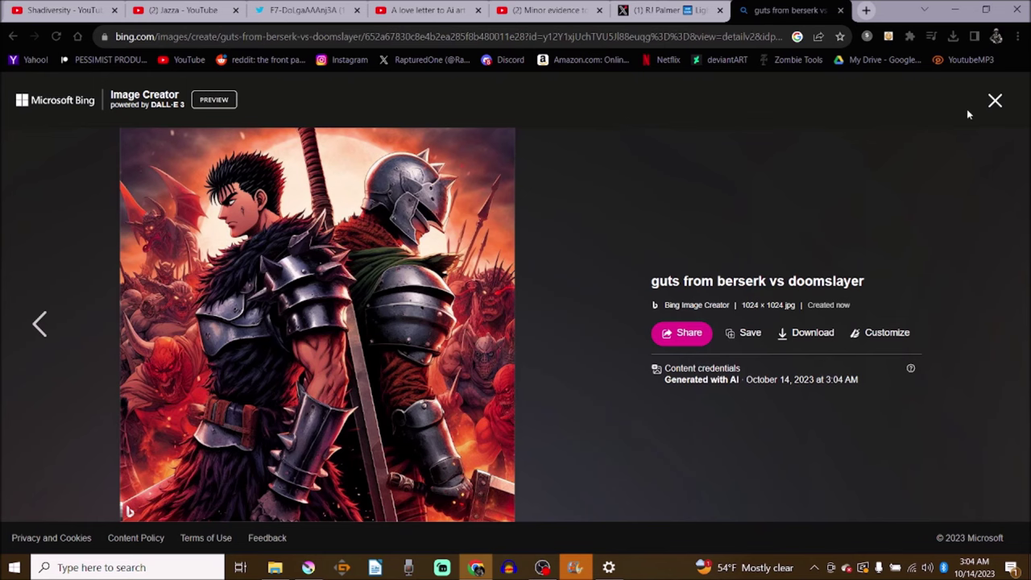
left_click(995, 101)
Step: Extend the prompt to "guts from berserk vs doomslayer(doom)" and create the images
left_click(211, 159)
type("(doom")
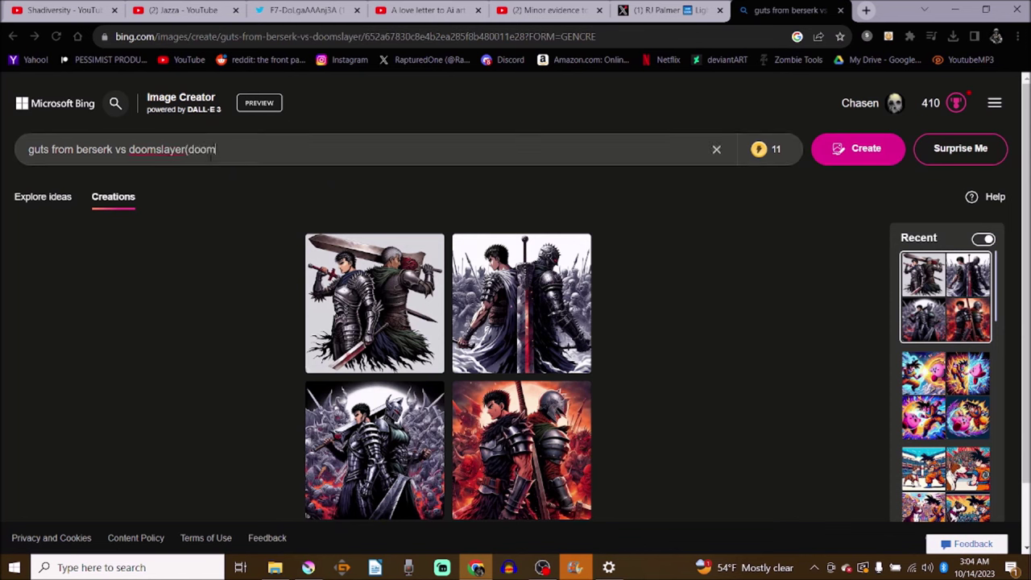
type(")")
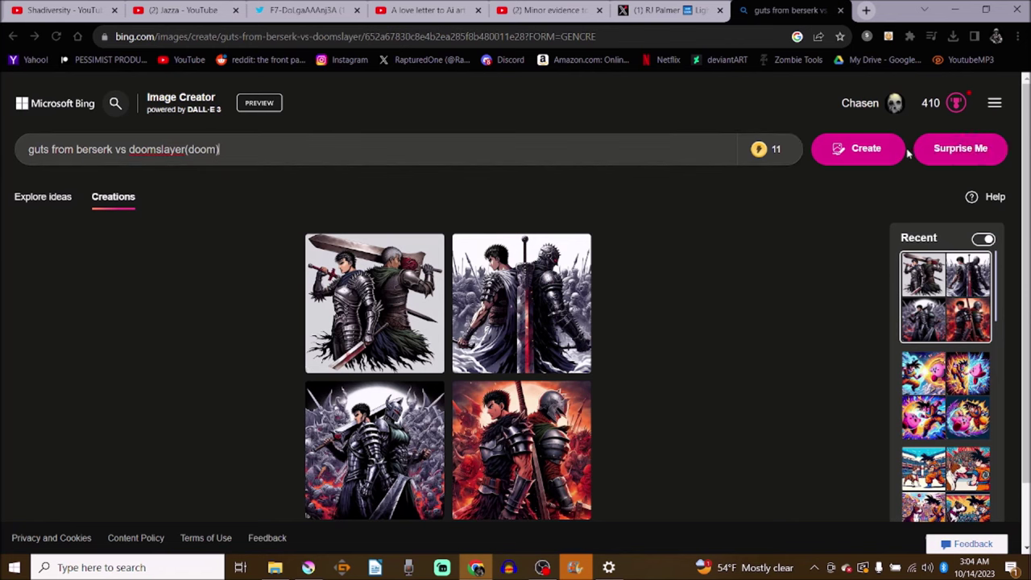
left_click(893, 152)
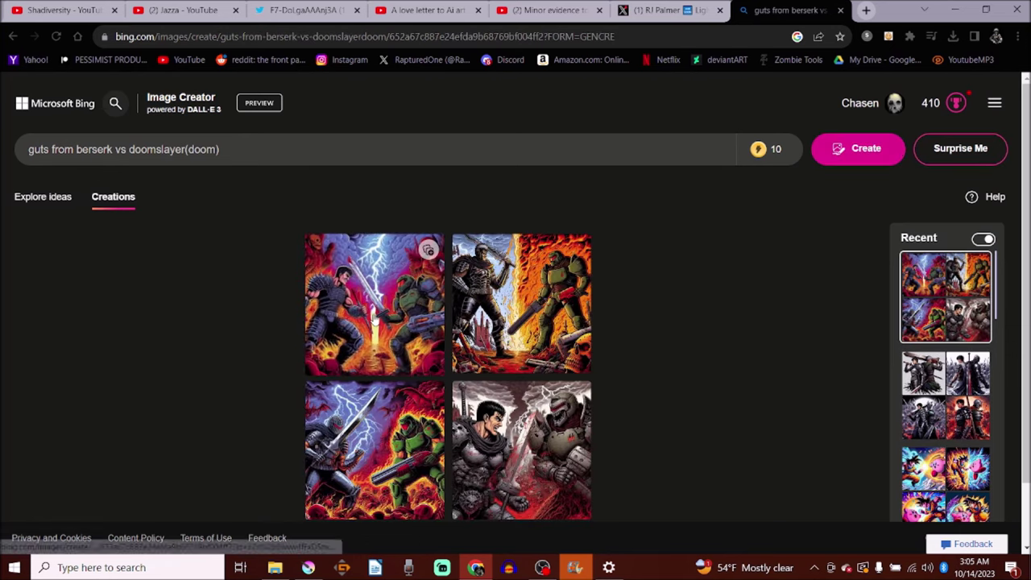
Step: Examine each of the four images generated from the "doomslayer(doom)" prompt enlarged
left_click(375, 318)
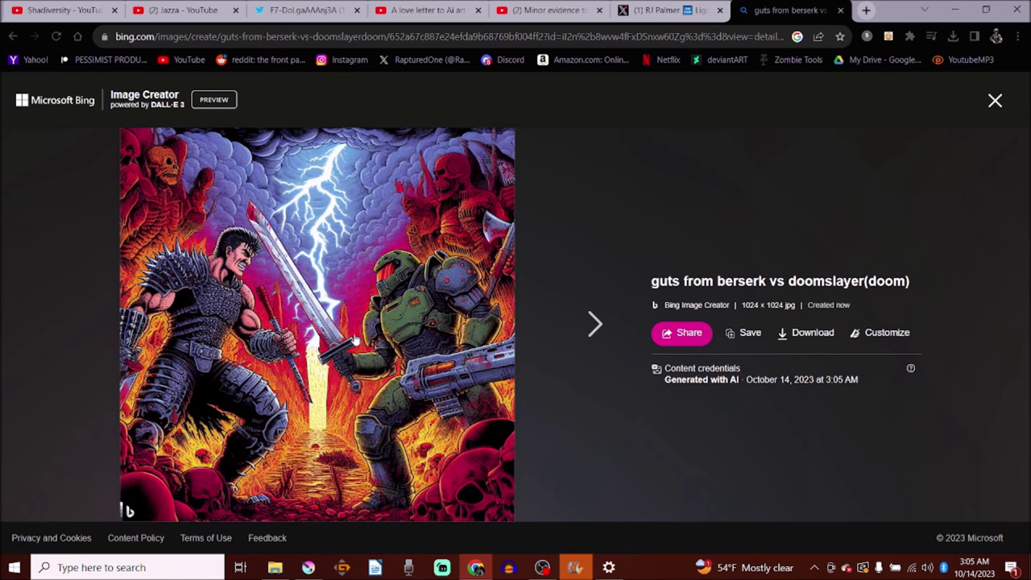
left_click(593, 324)
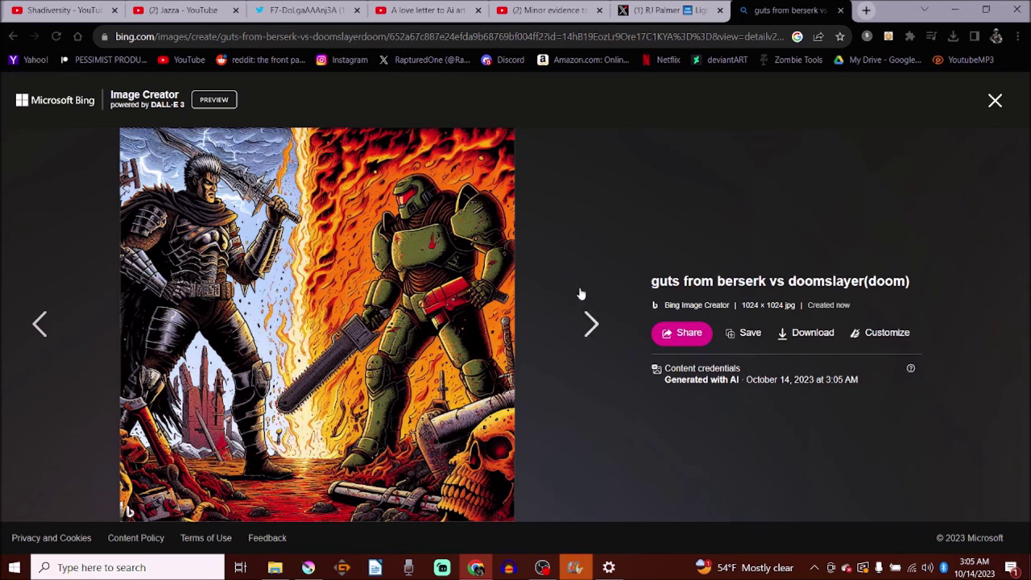
left_click(596, 335)
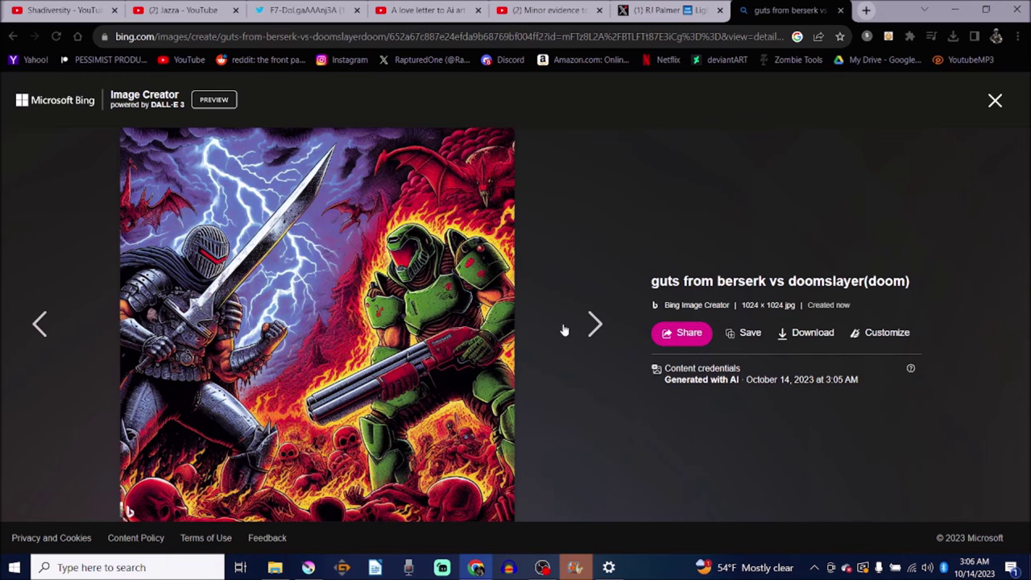
left_click(591, 324)
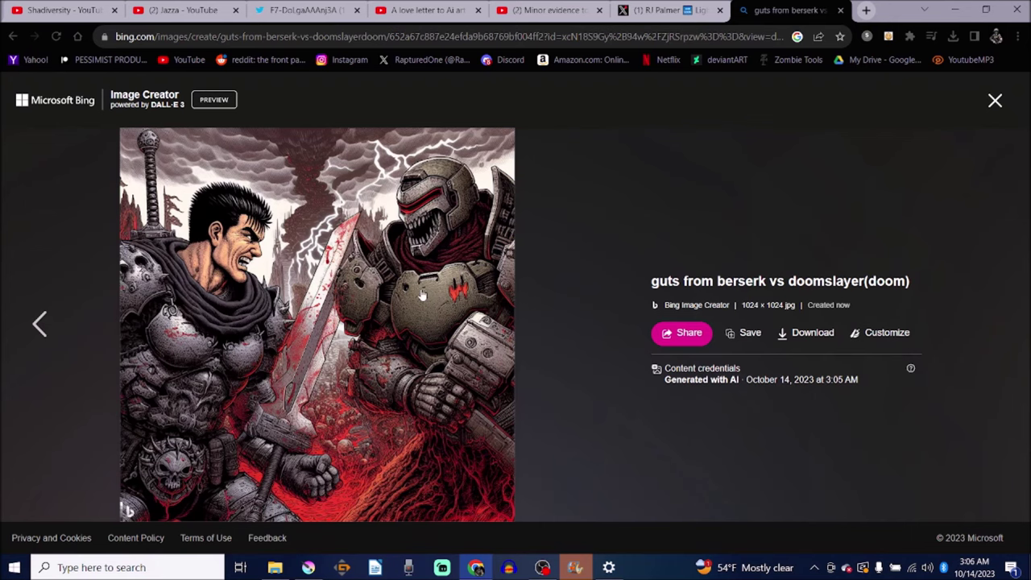
Step: Reopen the fourth "doomslayer(doom)" image enlarged for another look and return to the results
left_click(994, 101)
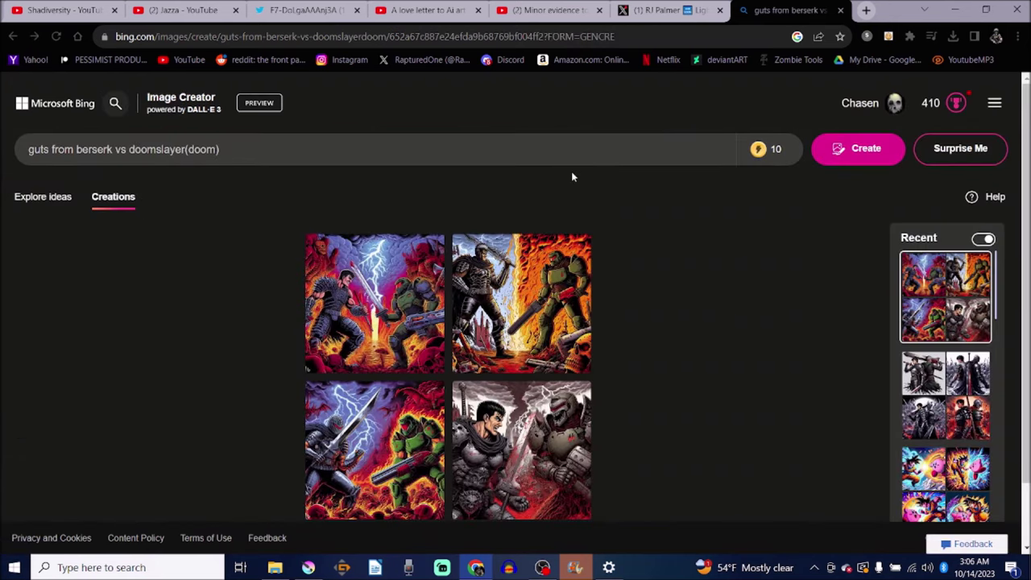
left_click(510, 478)
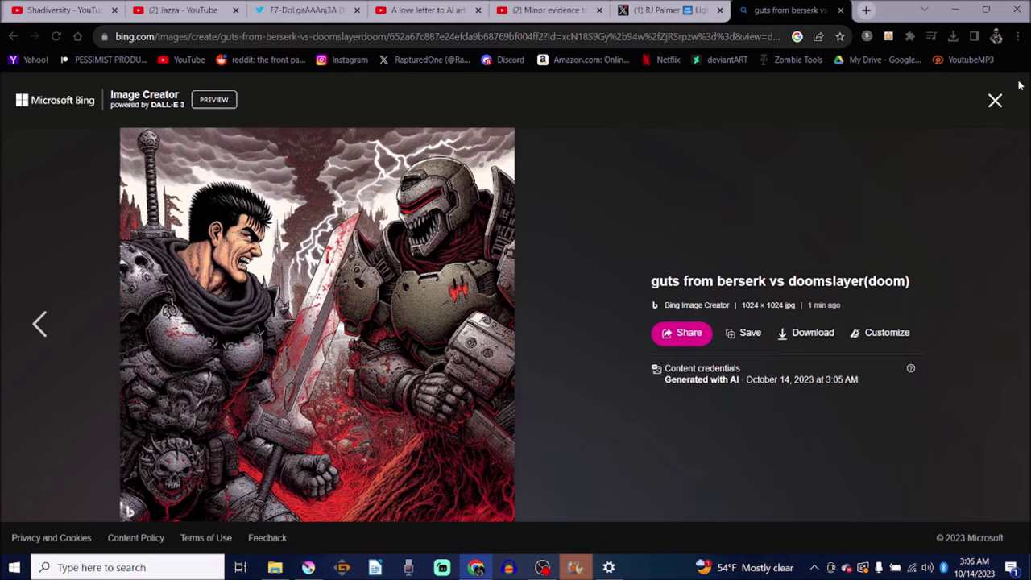
left_click(995, 102)
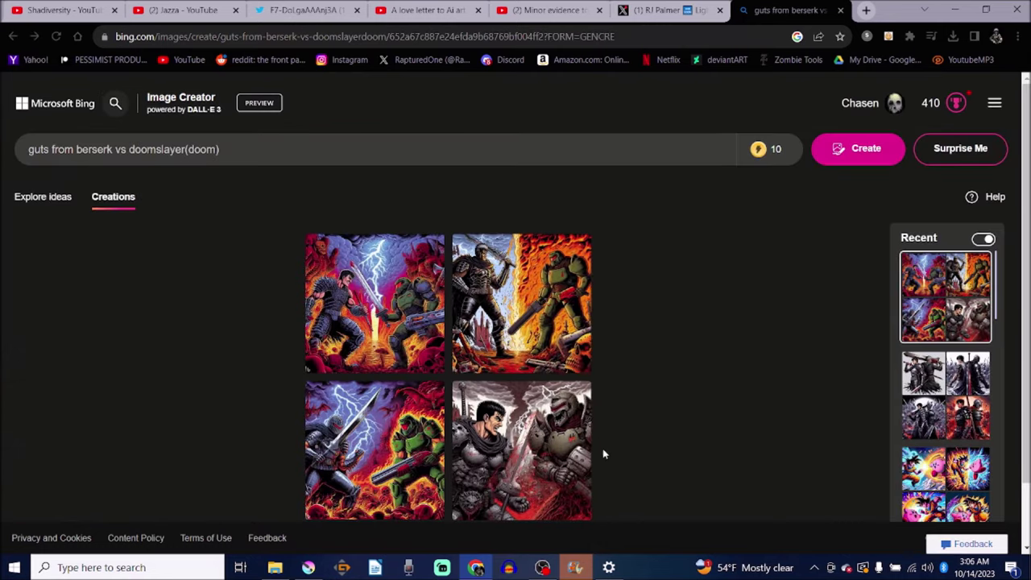
mouse_move(574, 566)
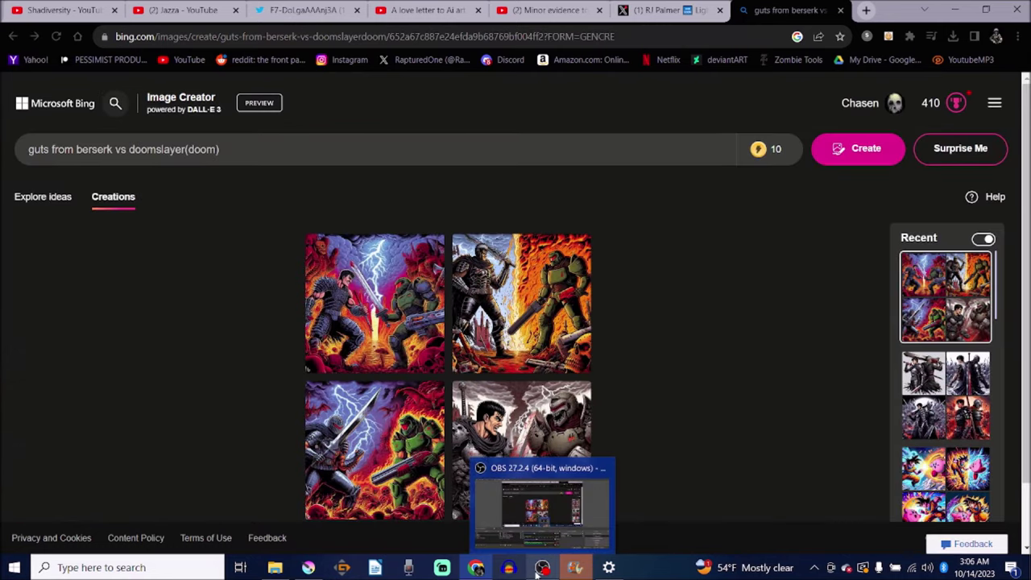
Step: Clear the Guts and Doomslayer prompt and replace it with "man vs spagetti"
left_click(652, 151)
key("BackSpace")
key("BackSpace")
key("BackSpace")
key("BackSpace")
key("BackSpace")
key("BackSpace")
key("BackSpace")
key("BackSpace")
key("BackSpace")
key("BackSpace")
key("BackSpace")
key("BackSpace")
key("BackSpace")
key("BackSpace")
key("BackSpace")
key("BackSpace")
key("BackSpace")
key("BackSpace")
key("BackSpace")
key("BackSpace")
key("BackSpace")
key("BackSpace")
key("BackSpace")
key("BackSpace")
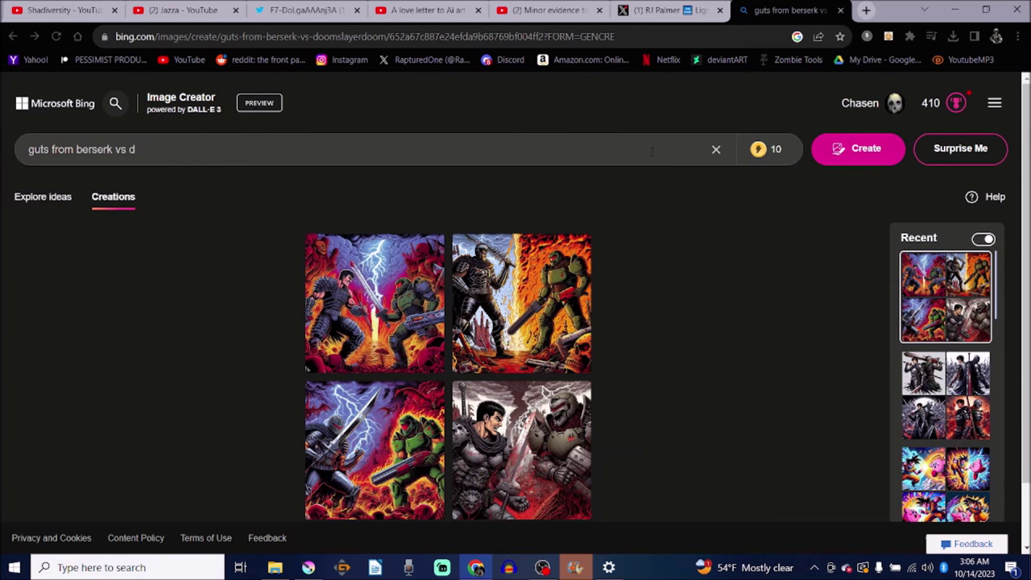
key("BackSpace")
key("BackSpace")
key("BackSpace")
key("BackSpace")
key("BackSpace")
key("BackSpace")
key("BackSpace")
key("BackSpace")
key("BackSpace")
key("BackSpace")
key("BackSpace")
key("BackSpace")
key("BackSpace")
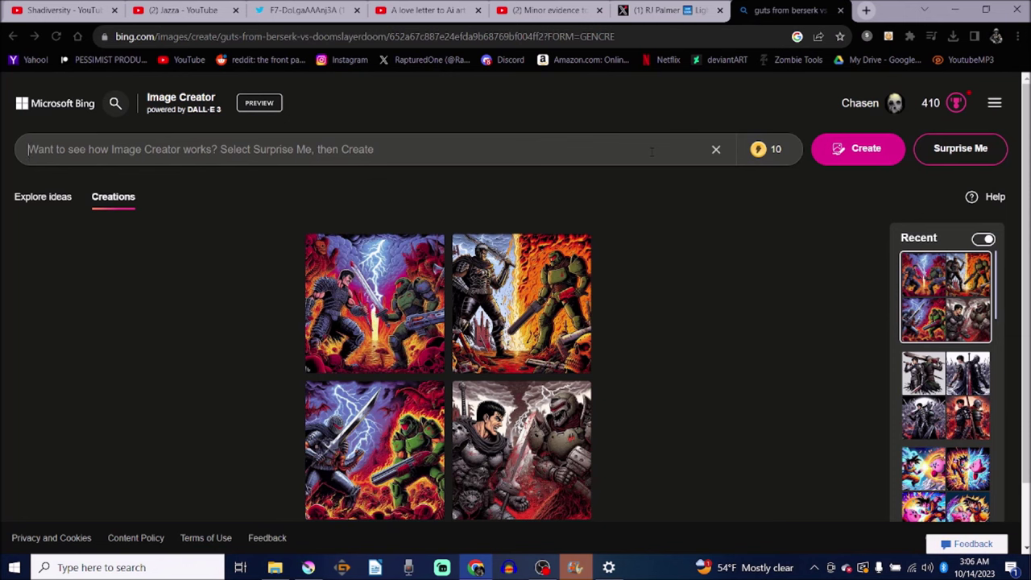
type("man")
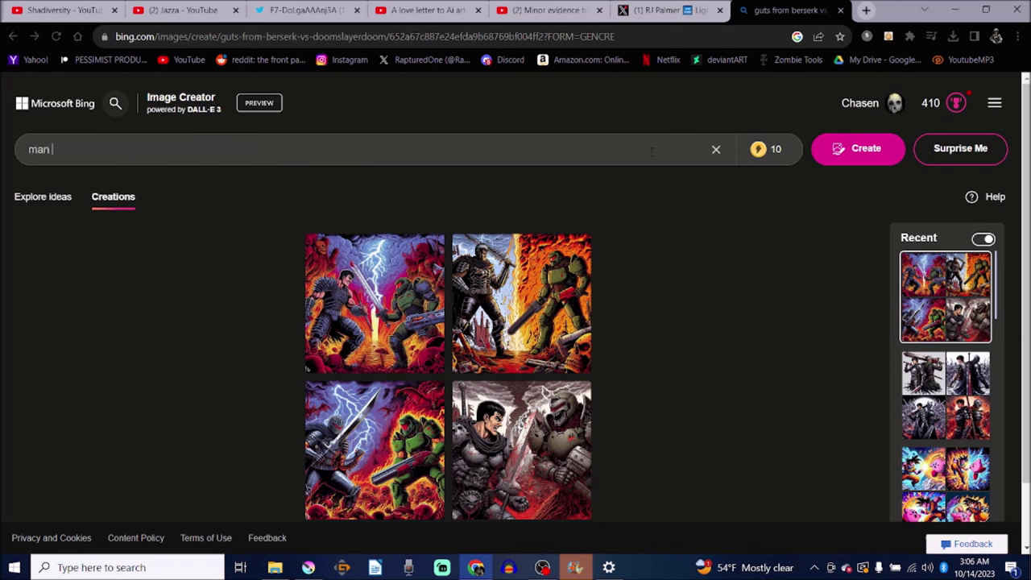
type(" vs spagetti")
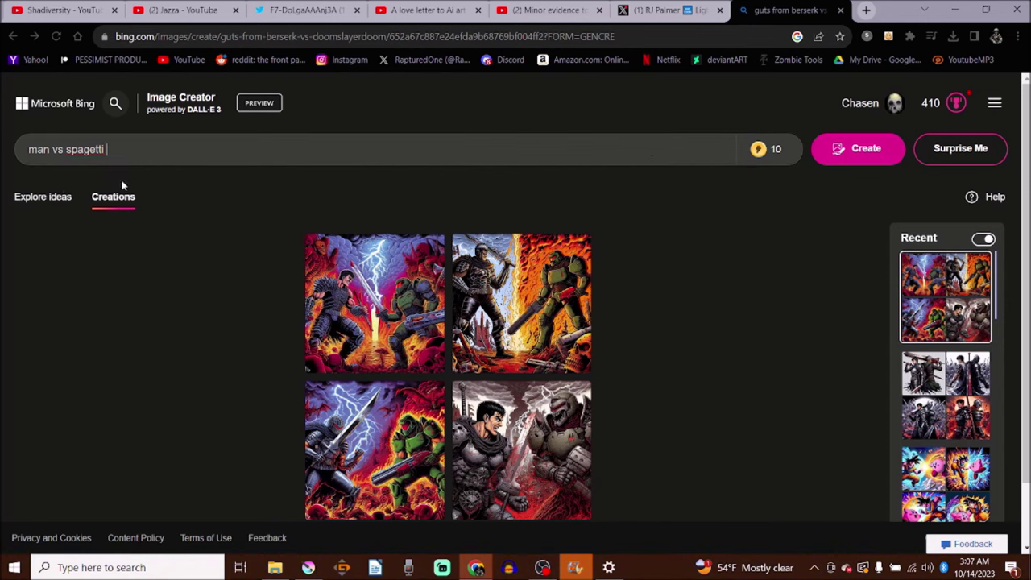
Step: Correct the misspelled word so the prompt reads "man vs spaghetti" and create the images
double_click(81, 149)
right_click(80, 149)
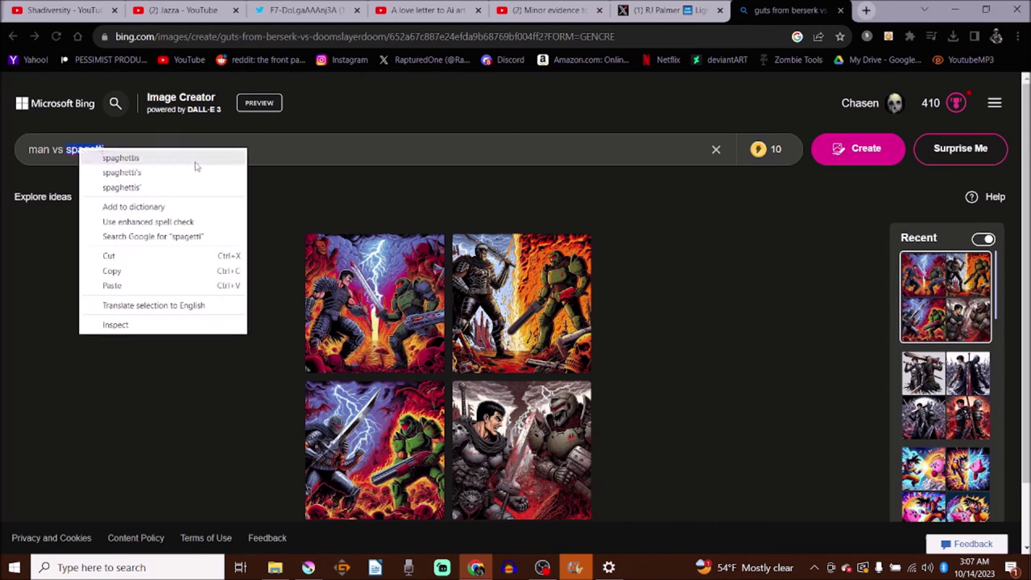
left_click(281, 149)
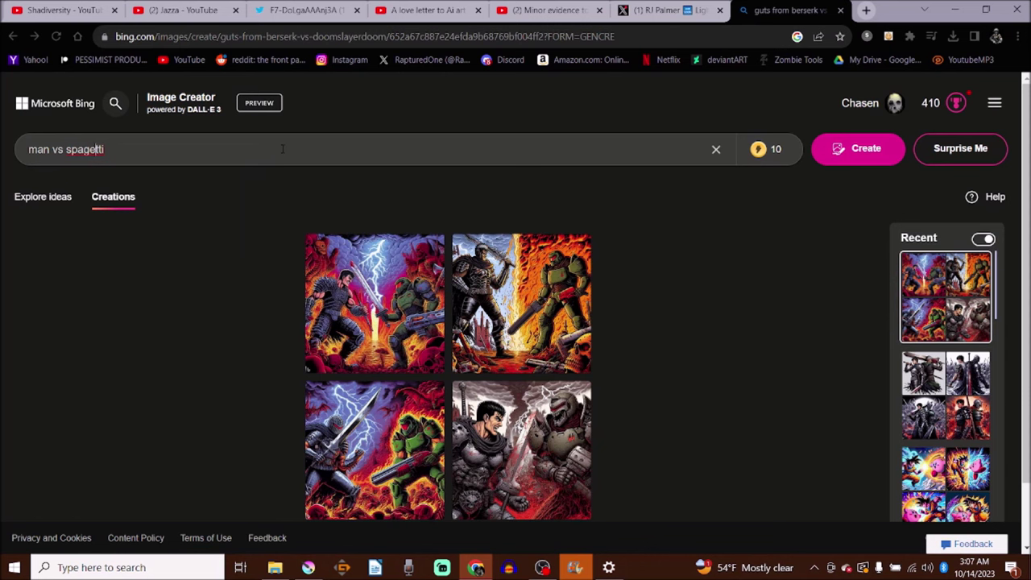
type("h")
key("Right")
key("Right")
key("Right")
key("Return")
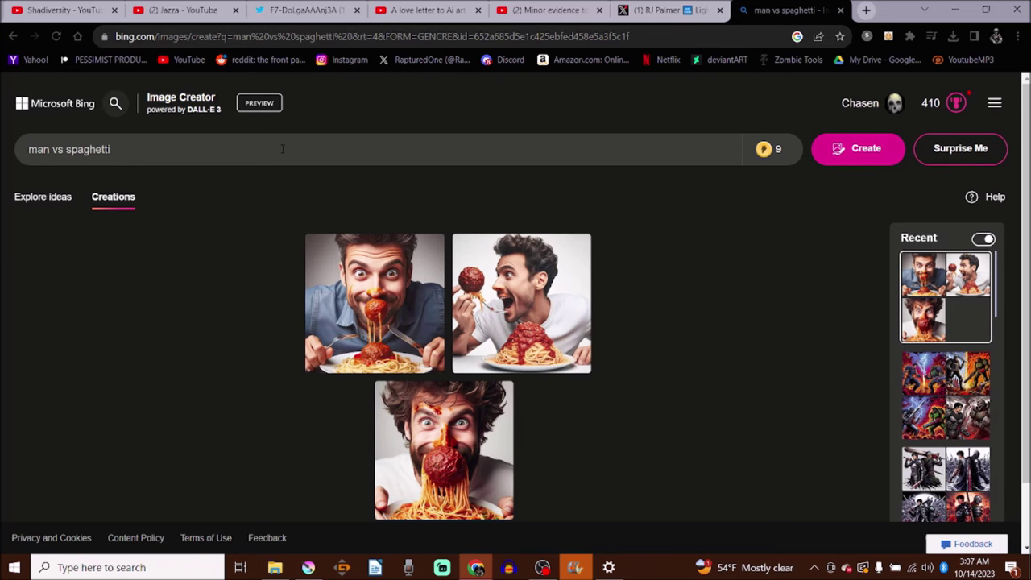
Step: Examine and compare the three "man vs spaghetti" images enlarged, then return to the results
left_click(392, 304)
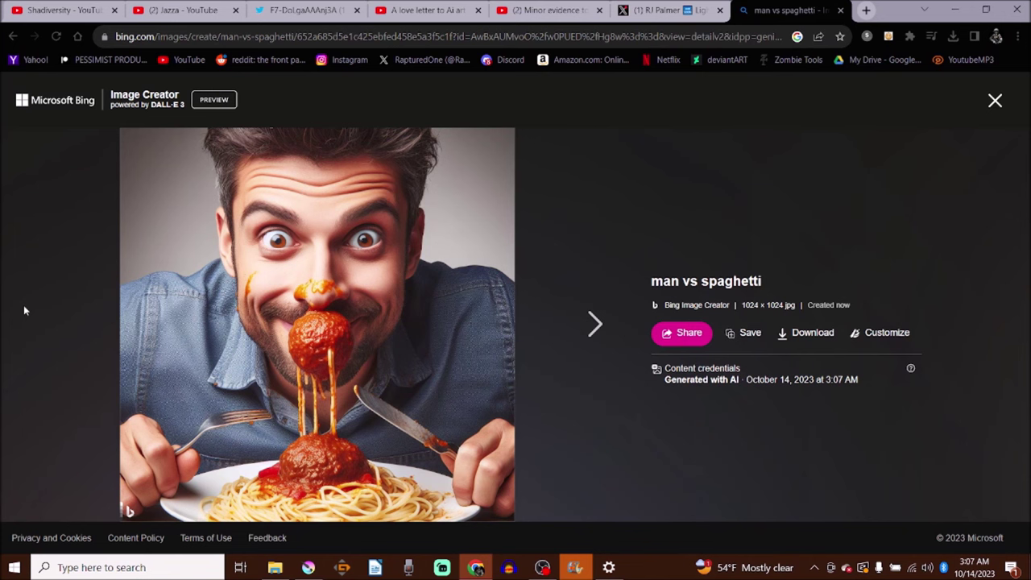
key("Right")
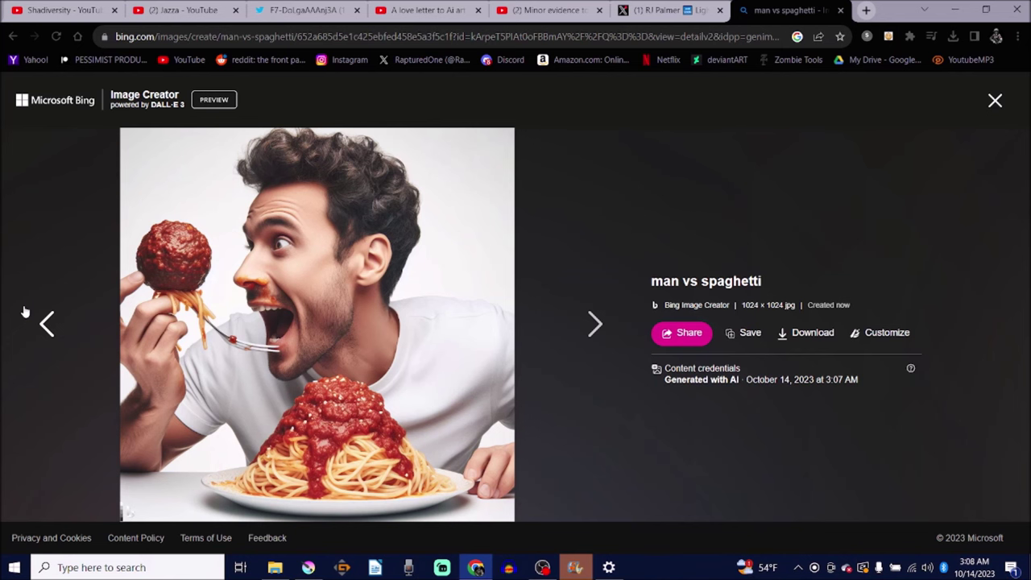
left_click(25, 312)
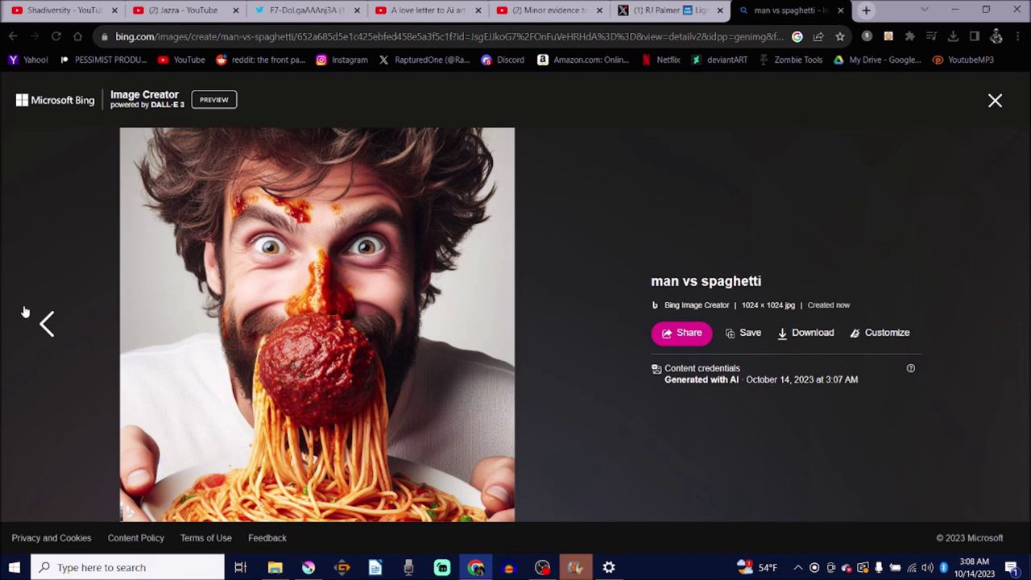
left_click(25, 312)
left_click(24, 306)
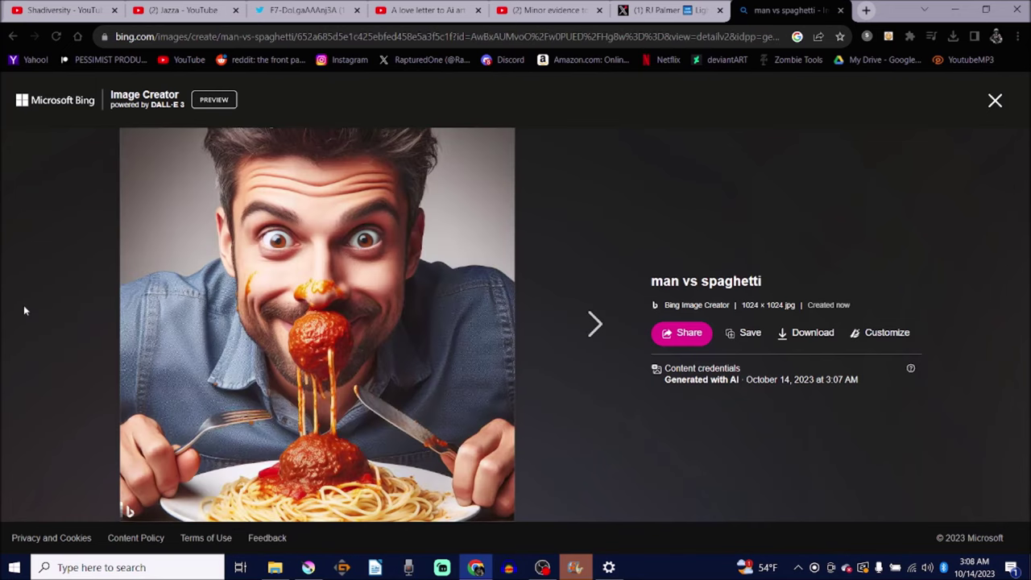
key("Right")
key("Right")
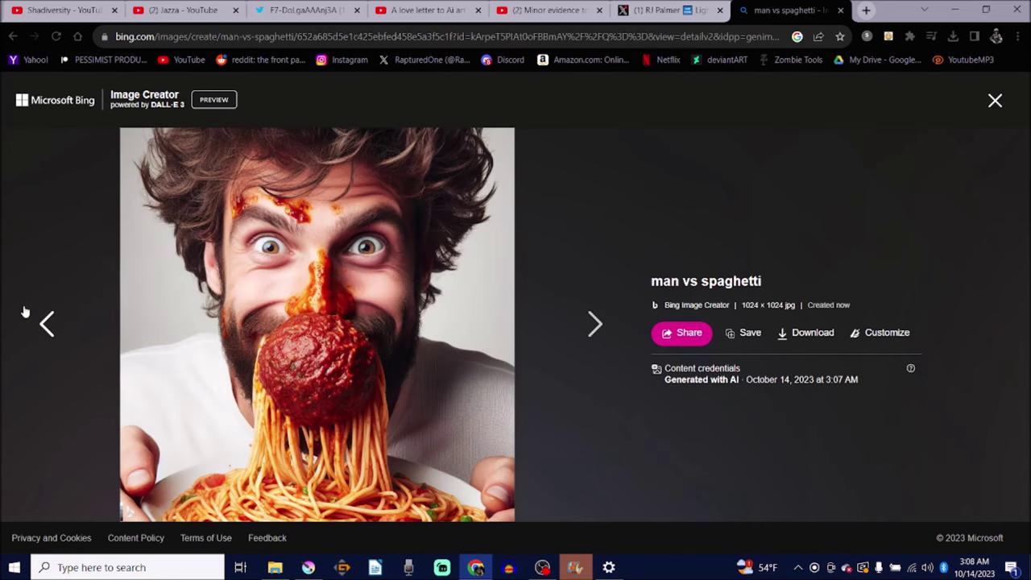
key("Left")
key("Left")
key("Right")
key("Left")
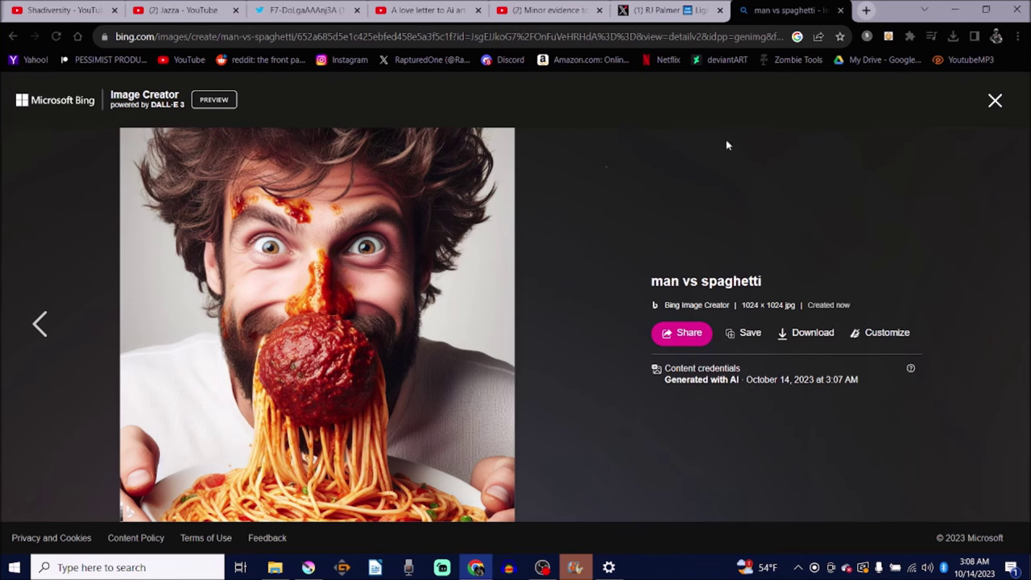
left_click(995, 100)
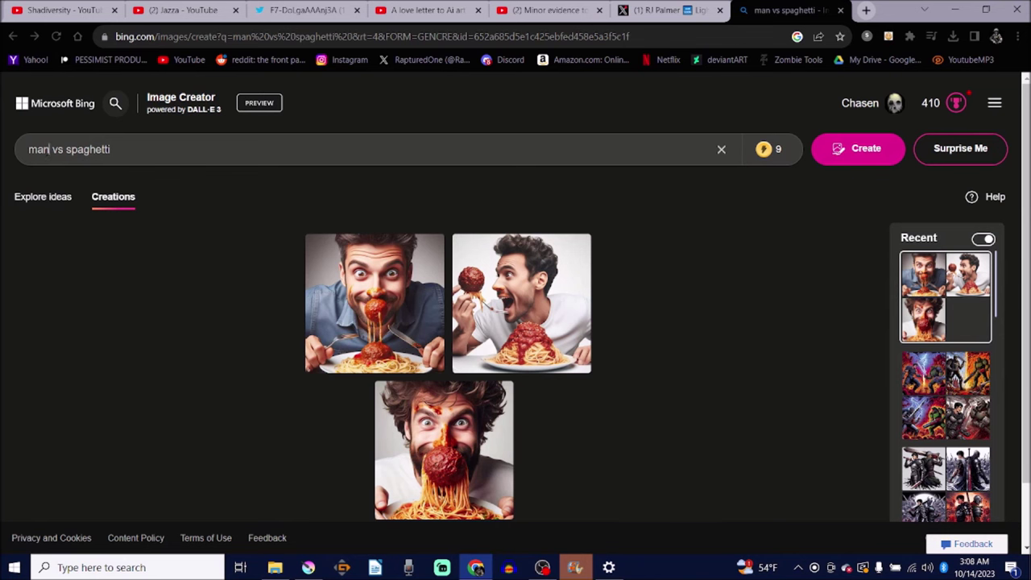
Step: Replace "man" with "pizza" so the prompt reads "pizza vs spaghetti" and create the images
key("BackSpace")
key("BackSpace")
key("BackSpace")
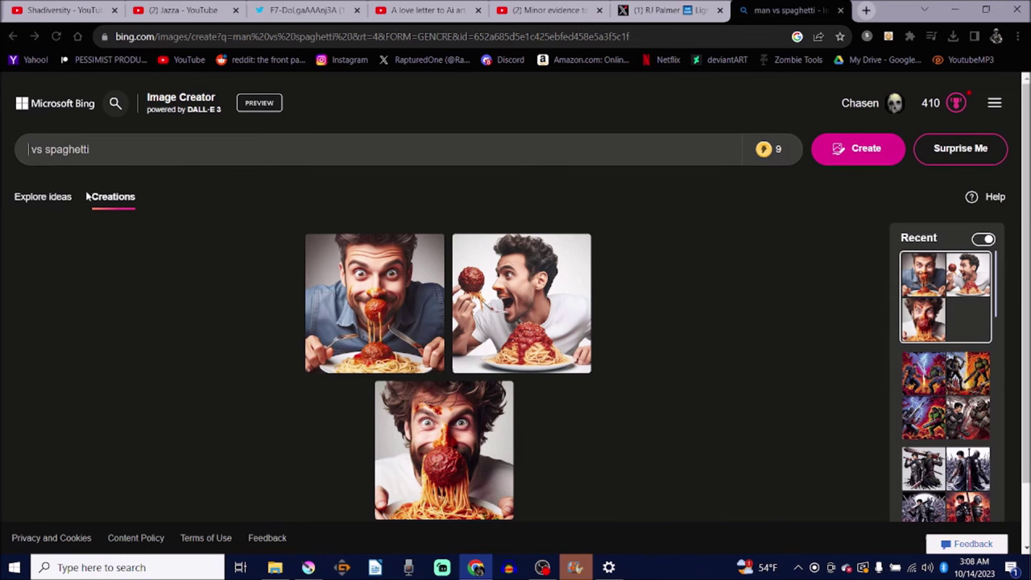
type("pizza")
key("Return")
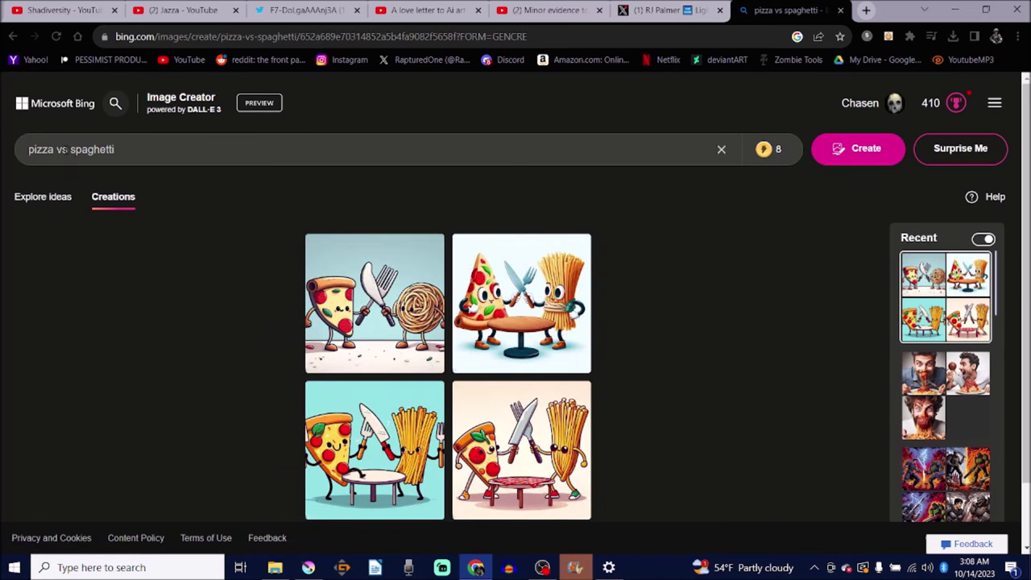
Step: Change the prompt to "old people eating spaghetti" and create the images
key("BackSpace")
key("BackSpace")
key("BackSpace")
key("BackSpace")
key("BackSpace")
key("BackSpace")
key("BackSpace")
key("BackSpace")
type("old people ")
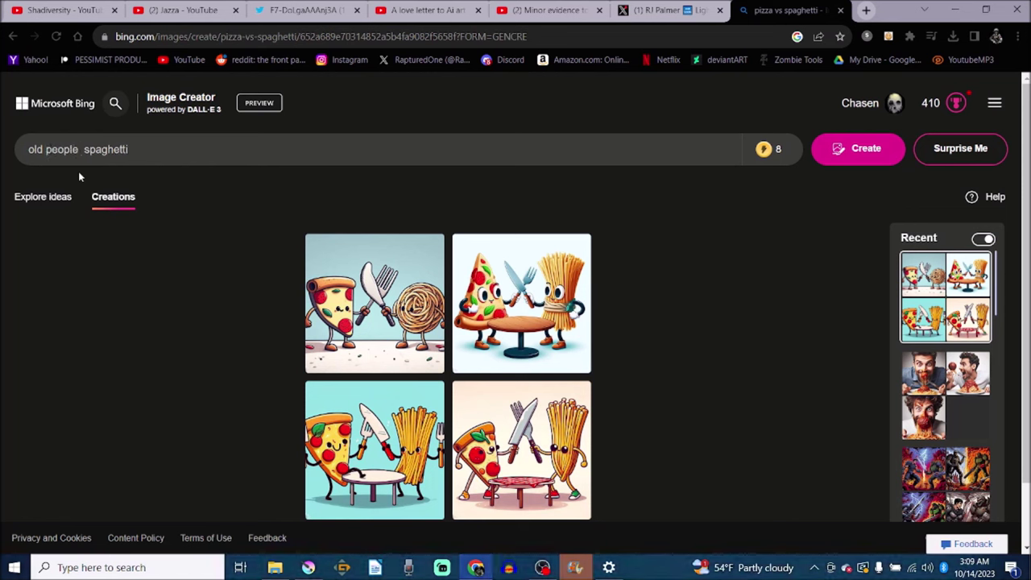
type("eating")
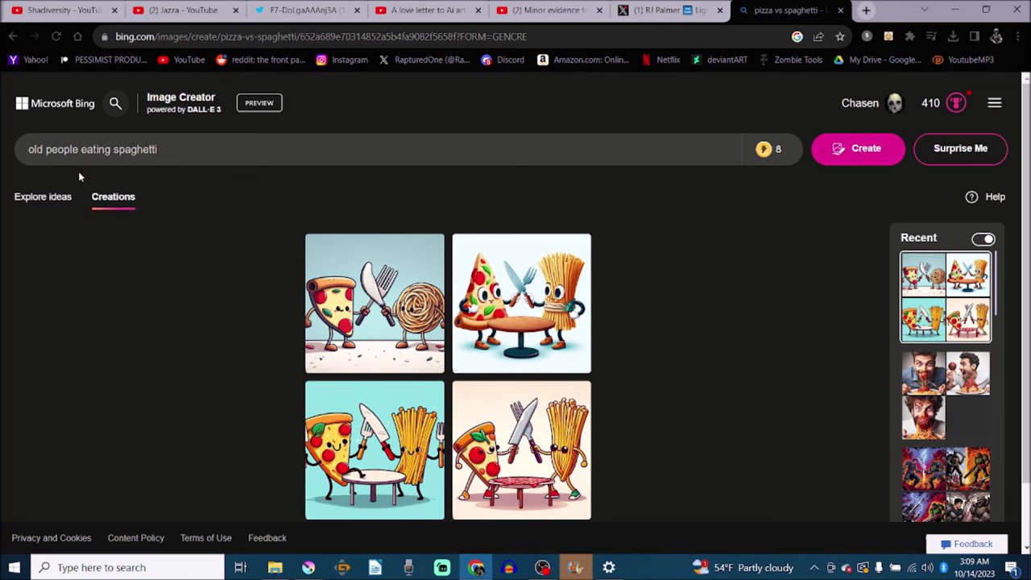
key("Return")
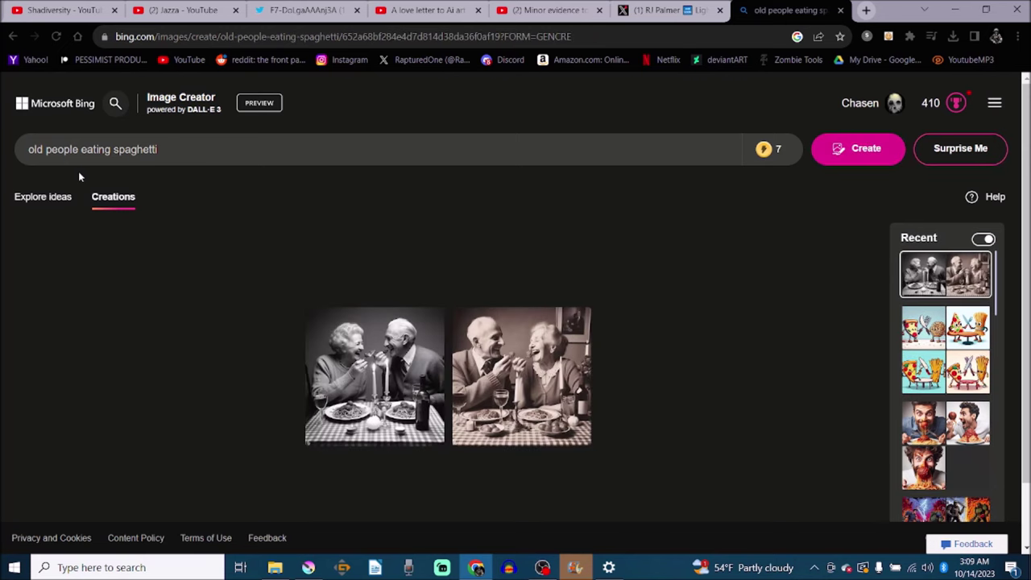
Step: Examine both "old people eating spaghetti" images enlarged and return to the results
left_click(349, 365)
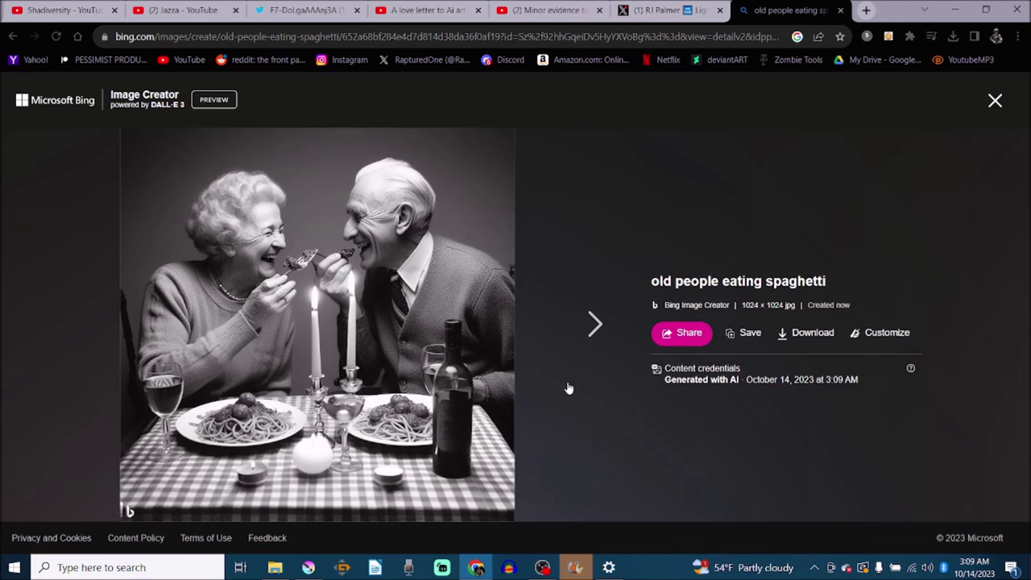
left_click(590, 347)
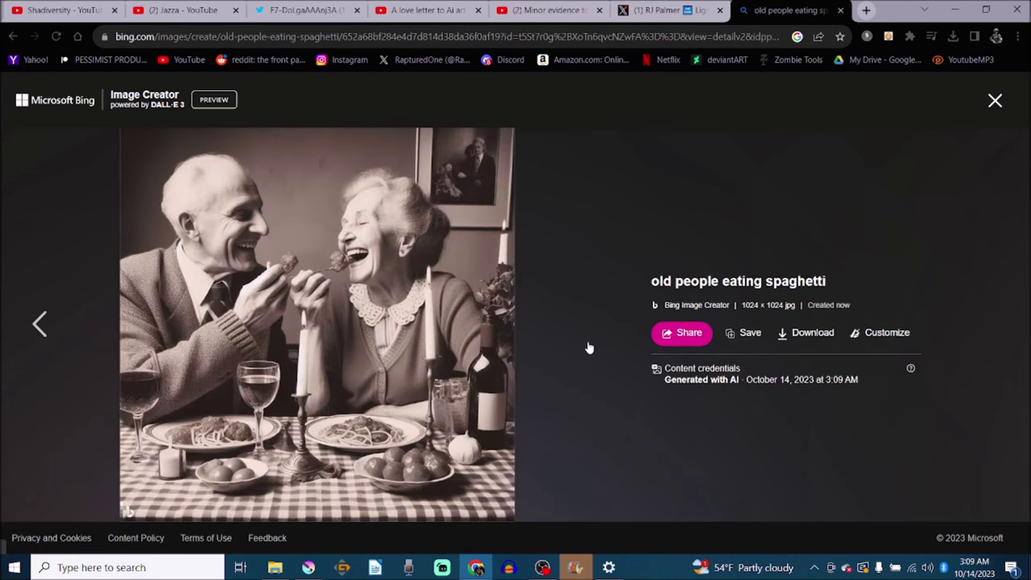
left_click(995, 100)
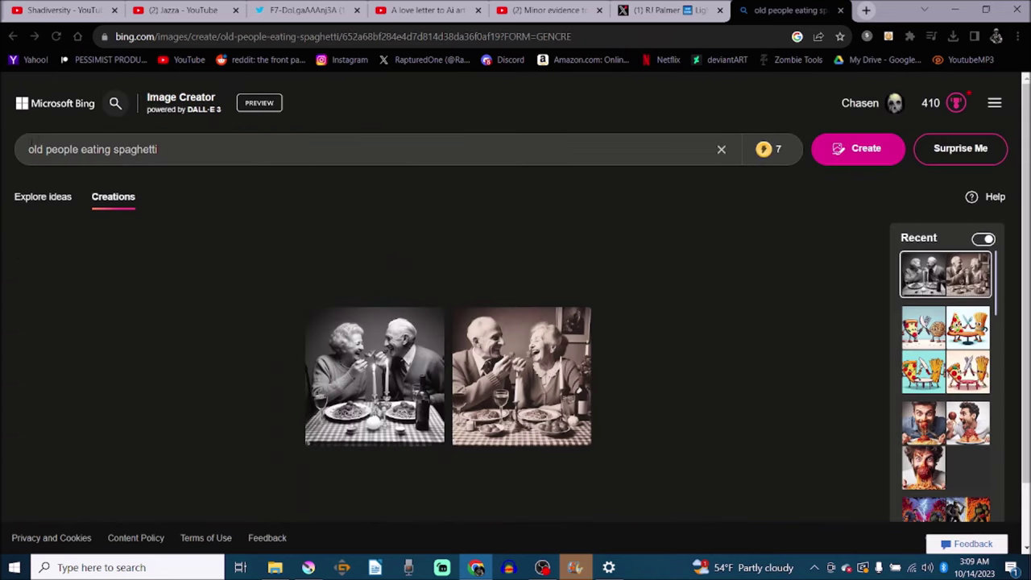
Step: Add "scary" at the start of the prompt to read "scary old people eating spaghetti" and create the images
left_click(26, 153)
type("s")
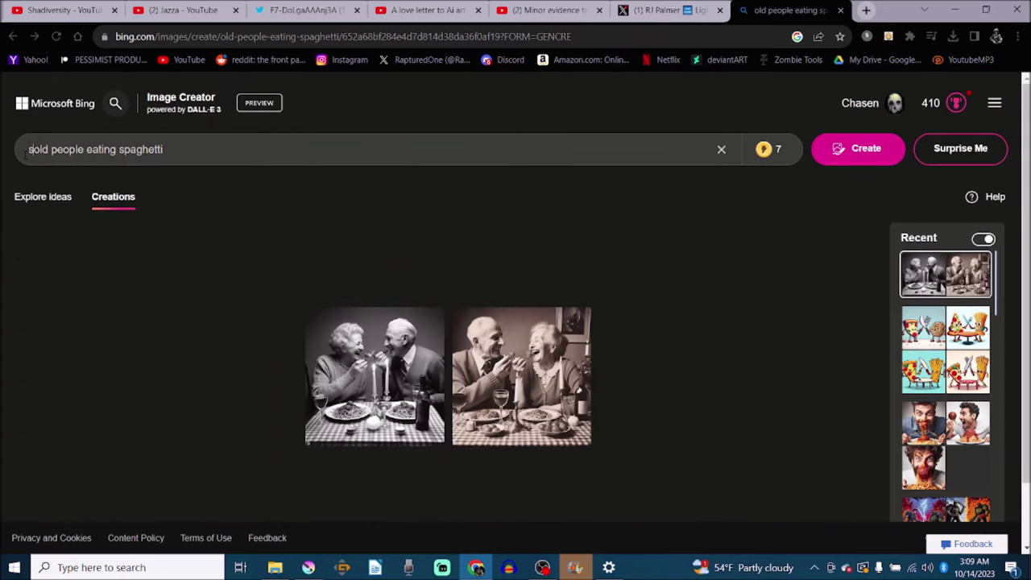
type("cary")
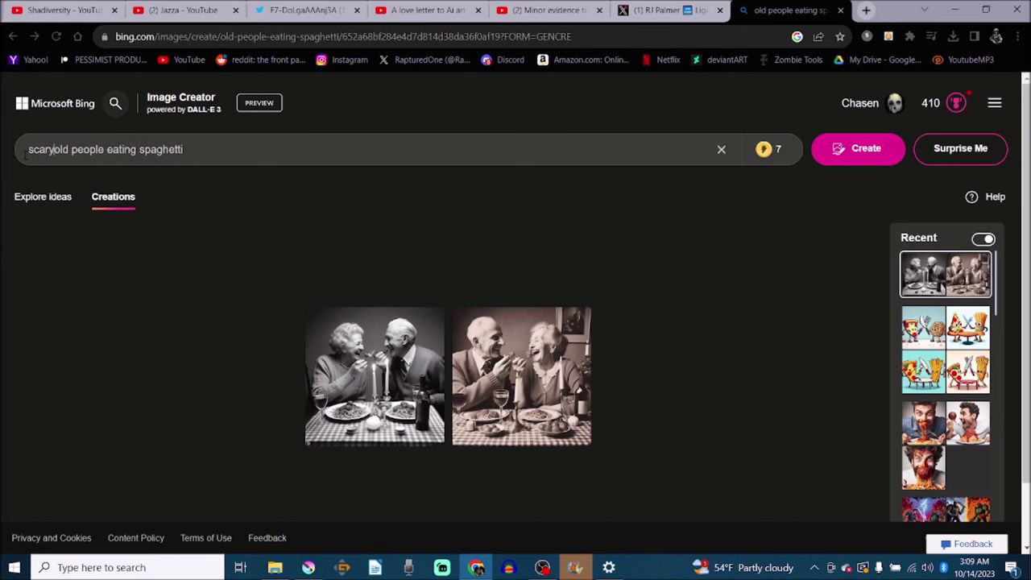
key("Return")
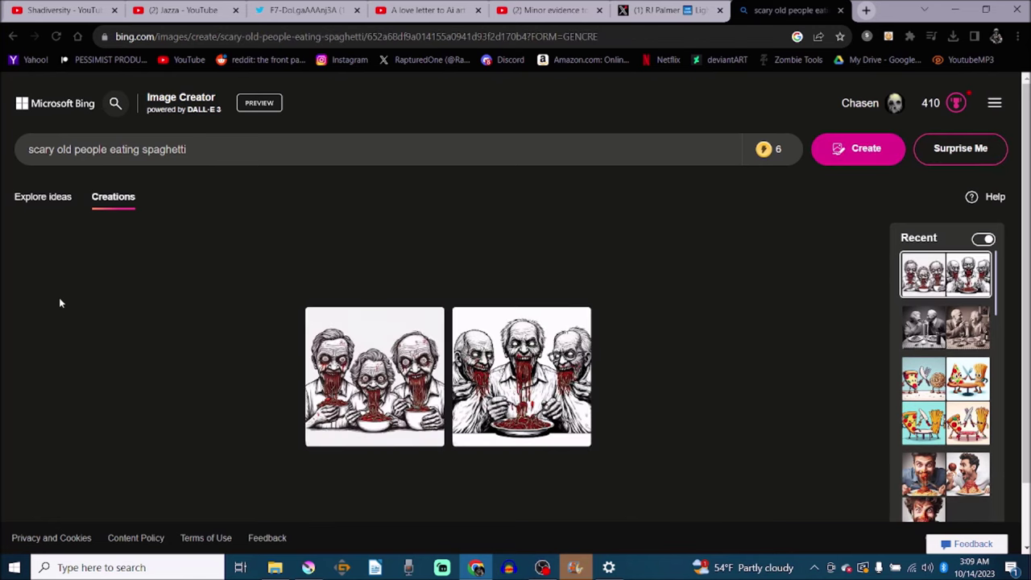
Step: Examine both "scary old people eating spaghetti" images enlarged
left_click(316, 372)
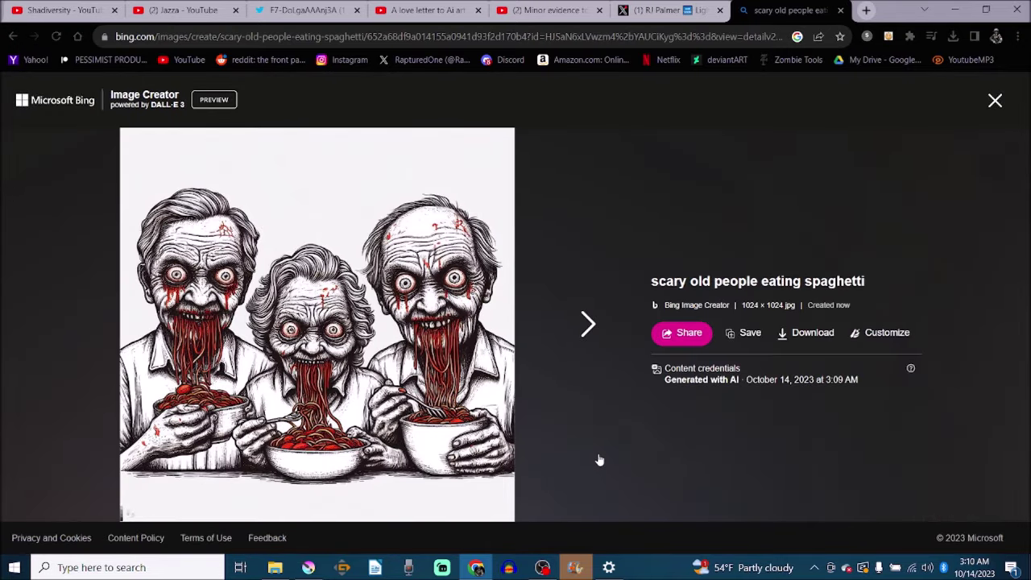
left_click(588, 325)
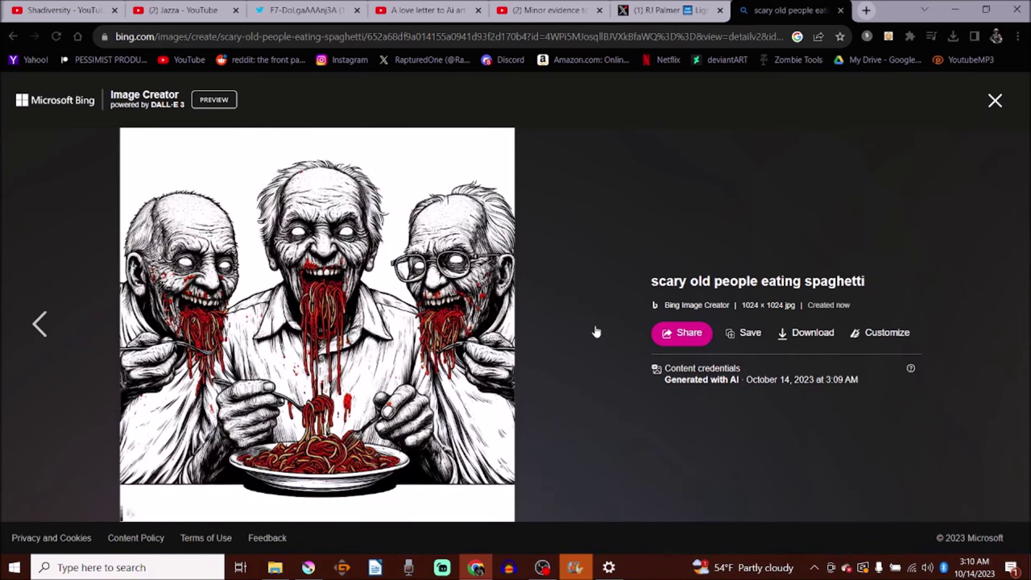